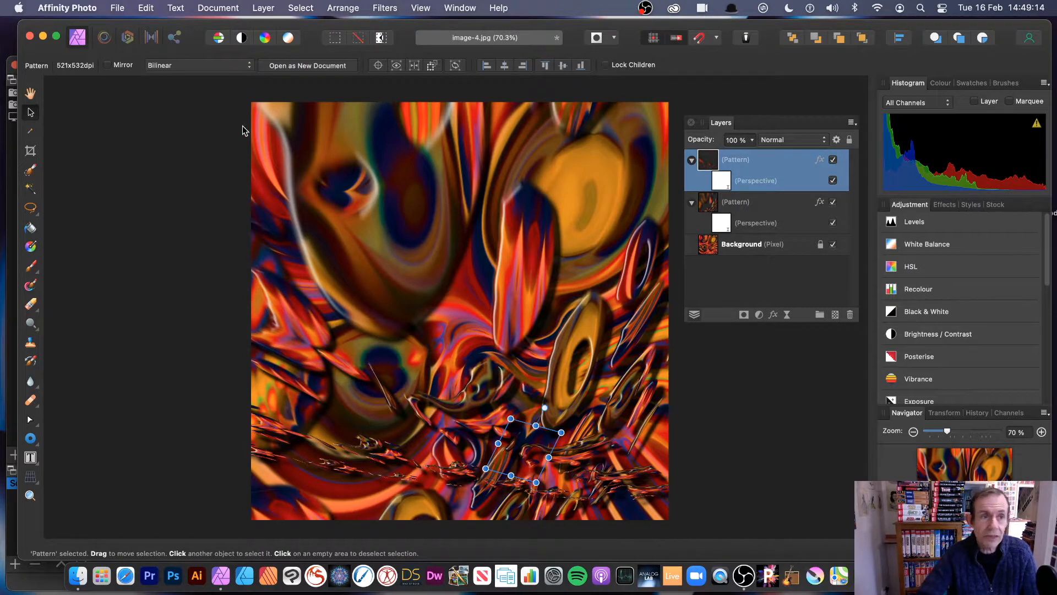
Step: Try to reopen image-4.jpg from the recent files while the edited document is still open
click(117, 7)
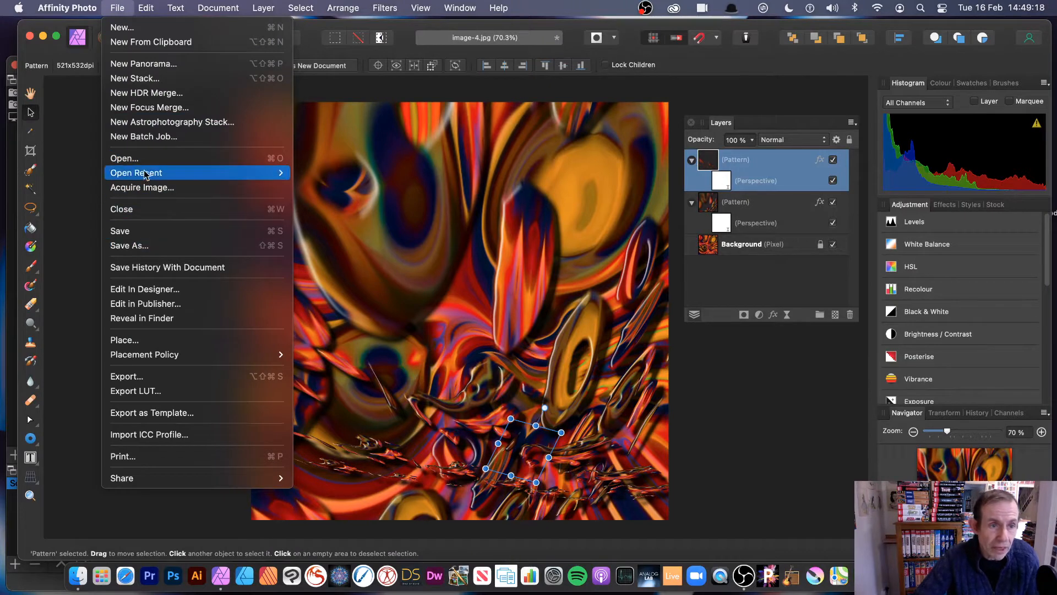
mouse_move(152, 172)
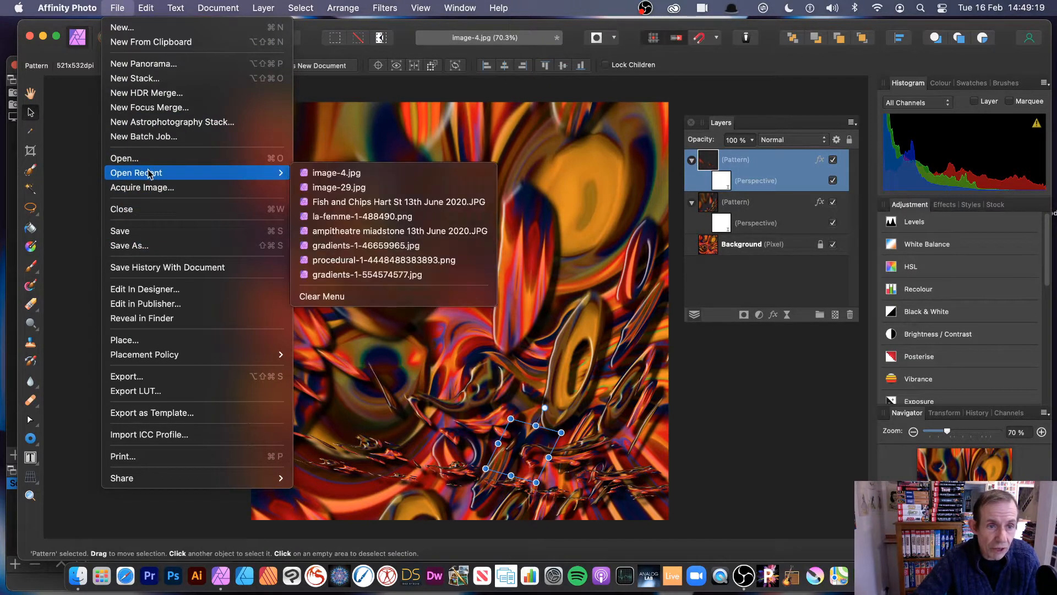
click(337, 172)
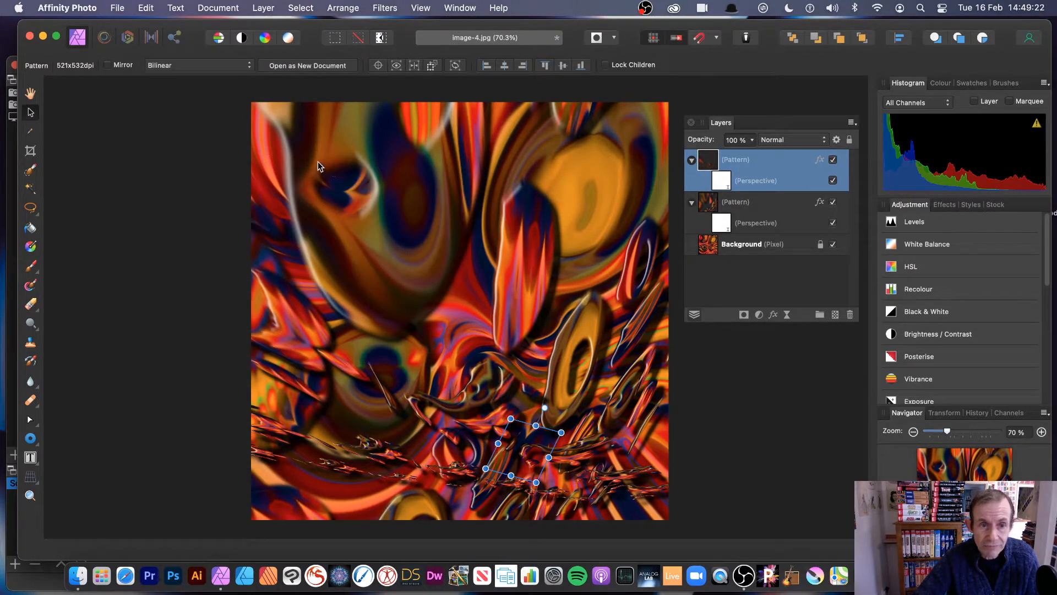
click(118, 8)
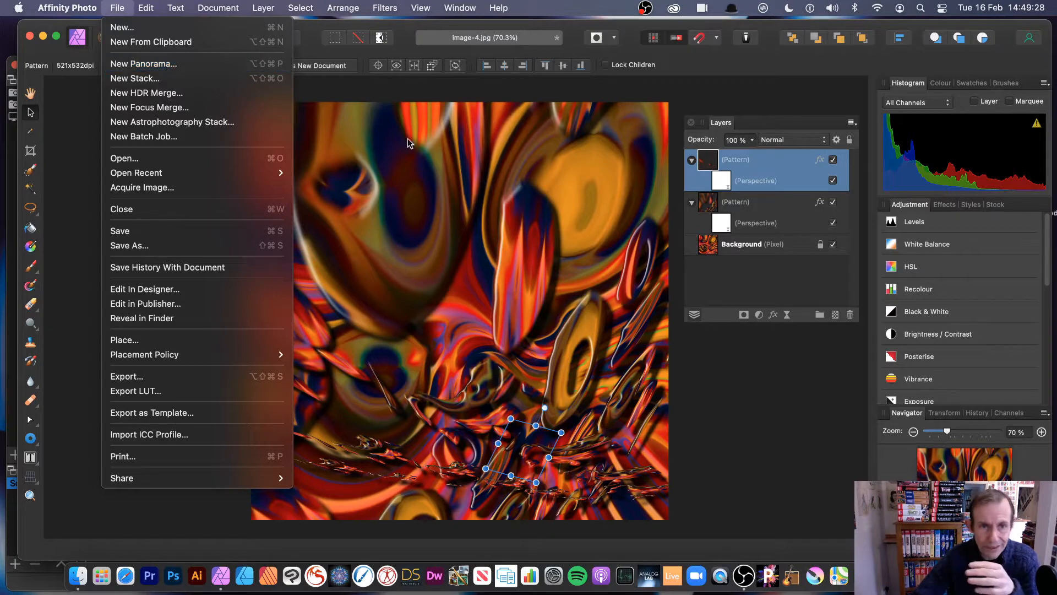
click(551, 155)
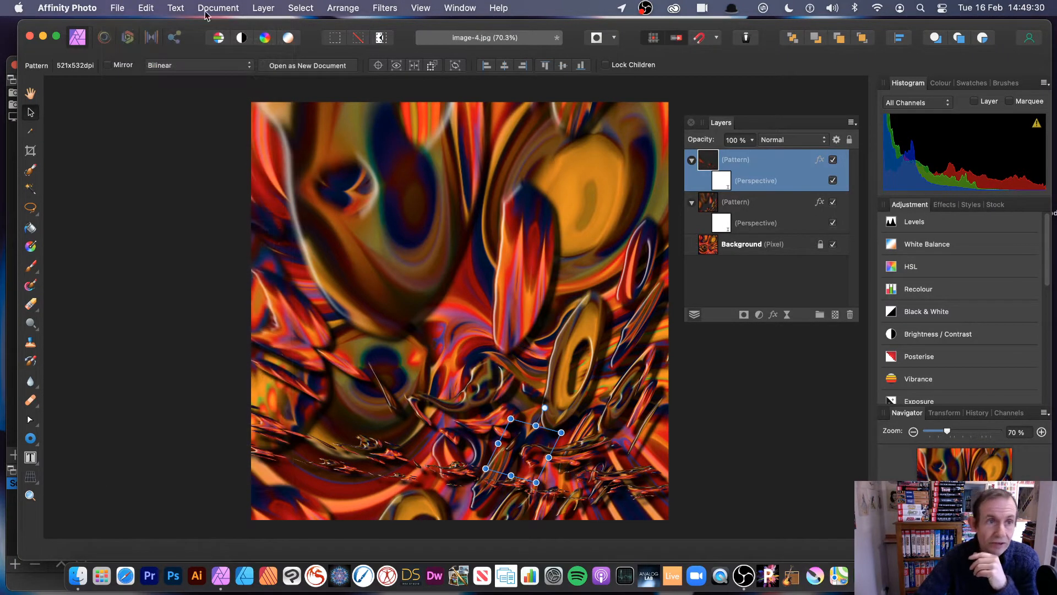
Step: Close the edited document without keeping its changes and reopen the original image-4.jpg from the recent files
click(125, 12)
click(138, 208)
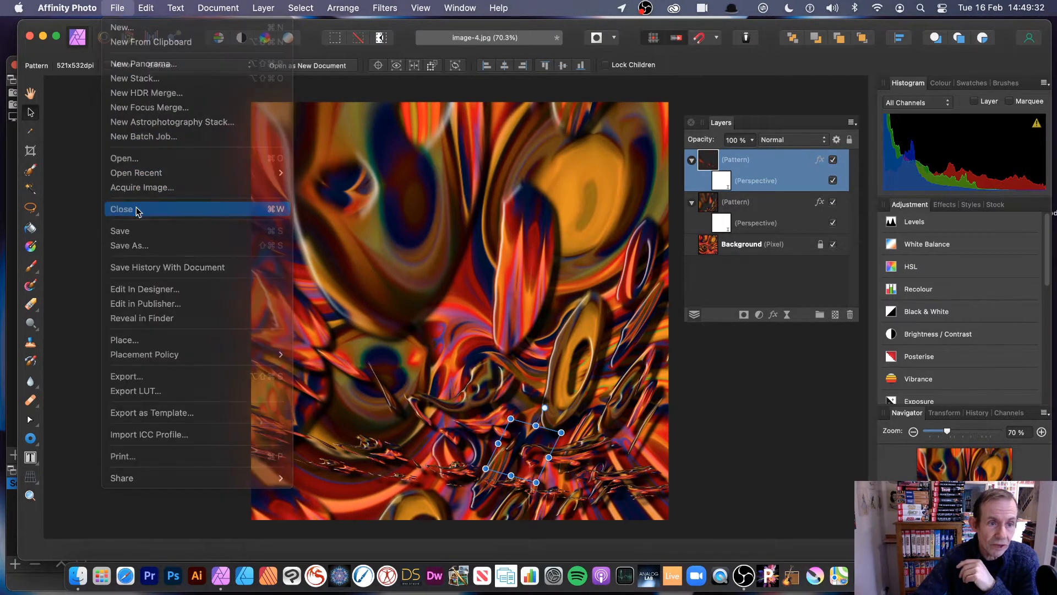
click(540, 245)
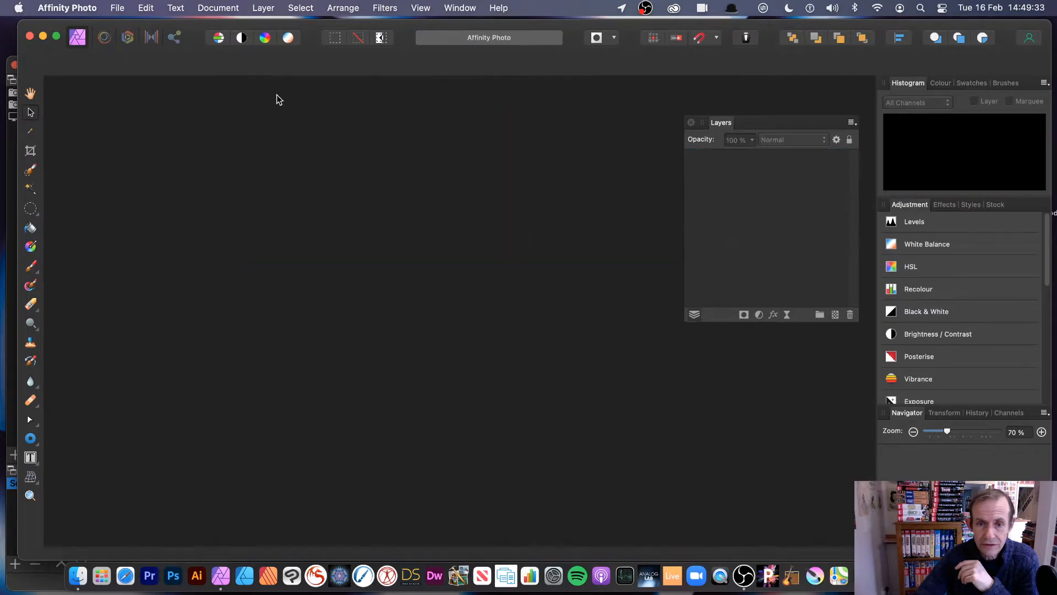
click(115, 8)
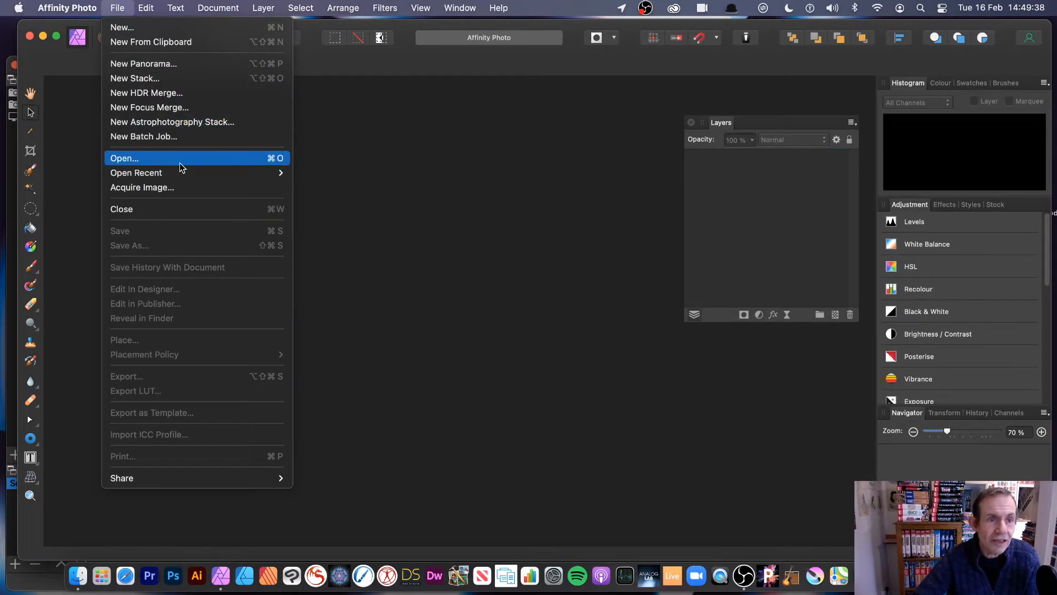
mouse_move(186, 174)
click(352, 175)
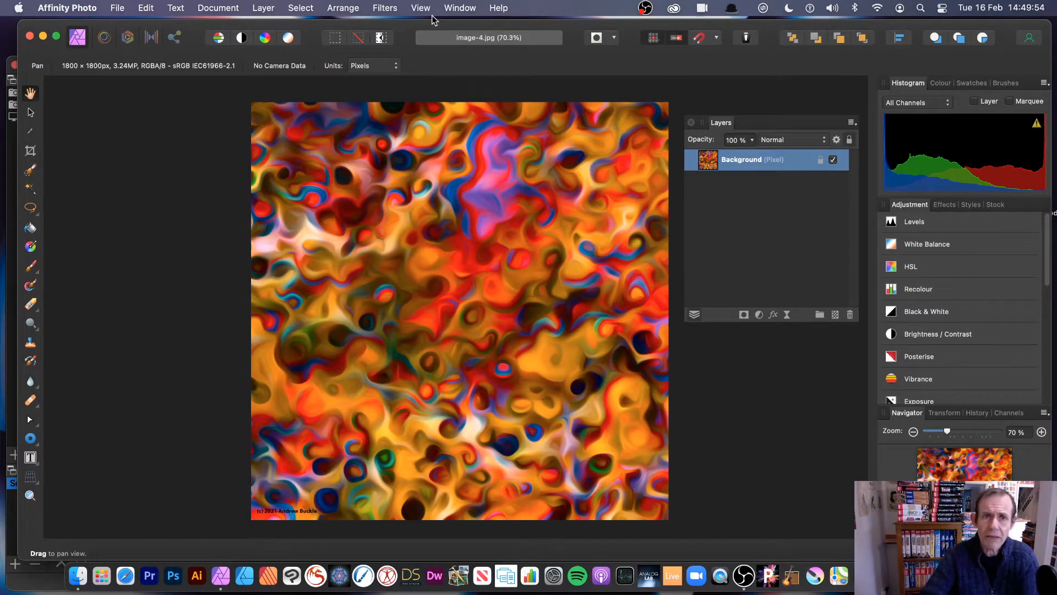
Step: Apply the Mirror distortion with 19 mirrors to the Background layer, moving its centre into the upper-right part of the image
click(384, 8)
mouse_move(396, 60)
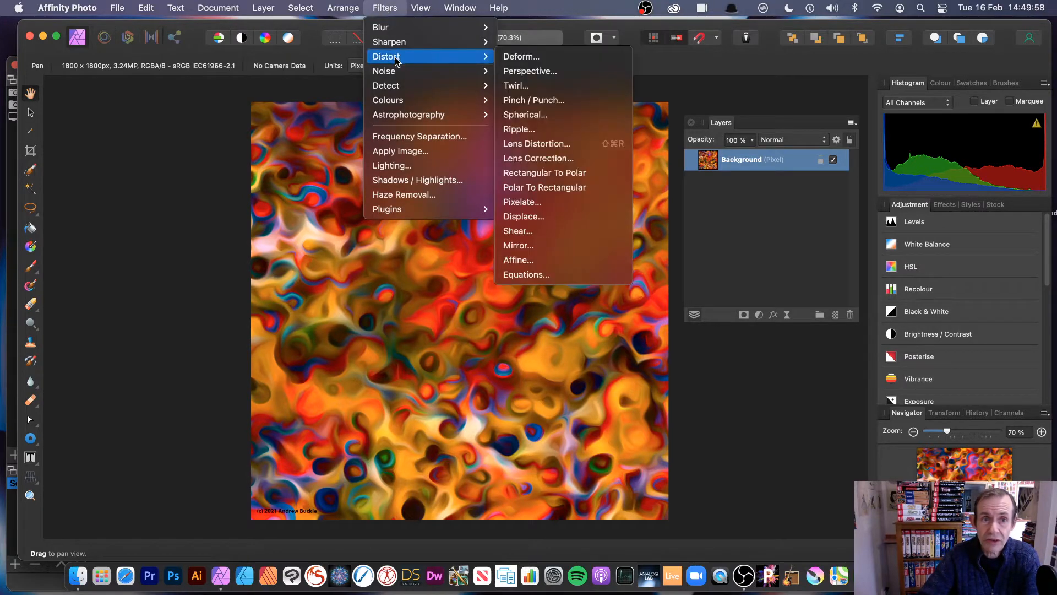
click(556, 246)
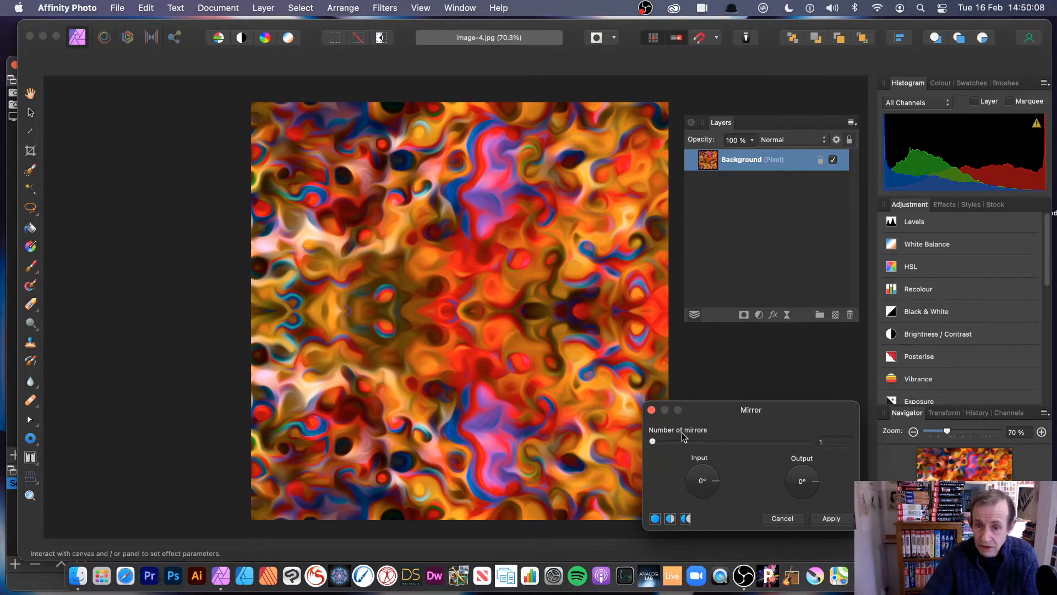
drag(697, 446, 799, 441)
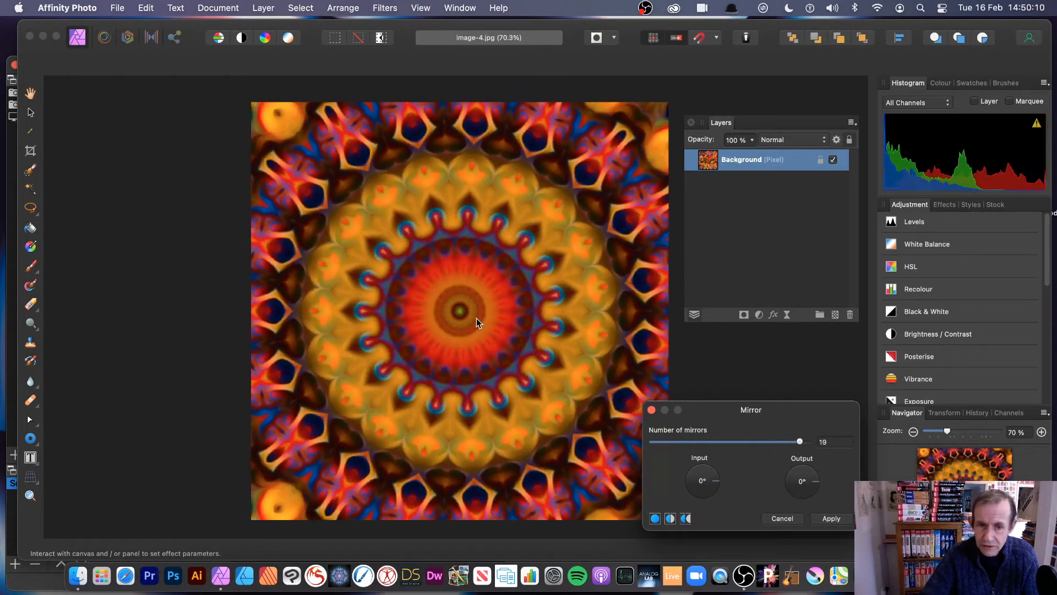
drag(477, 318, 558, 247)
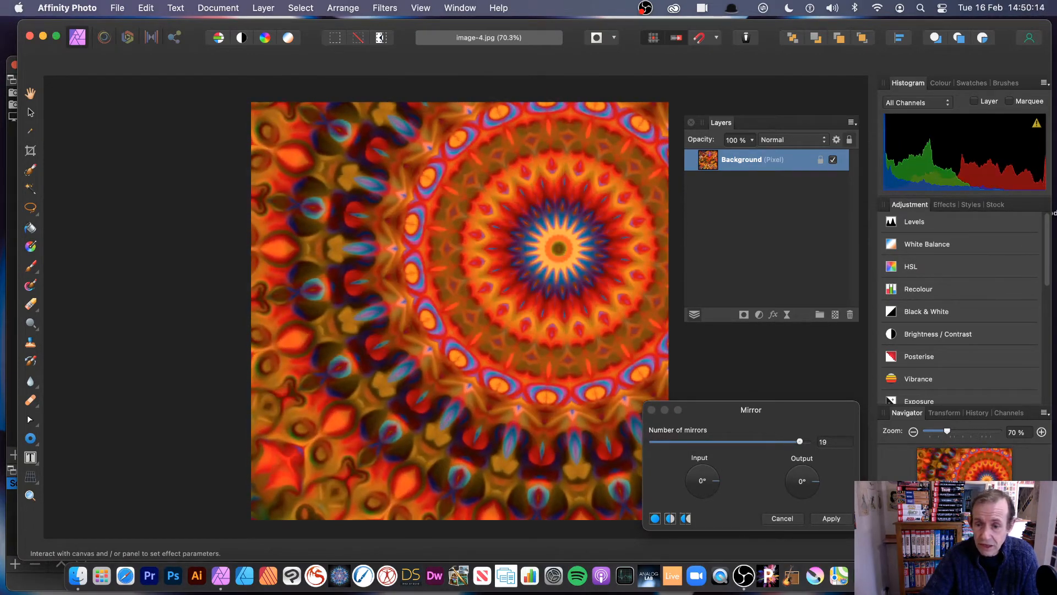
click(829, 518)
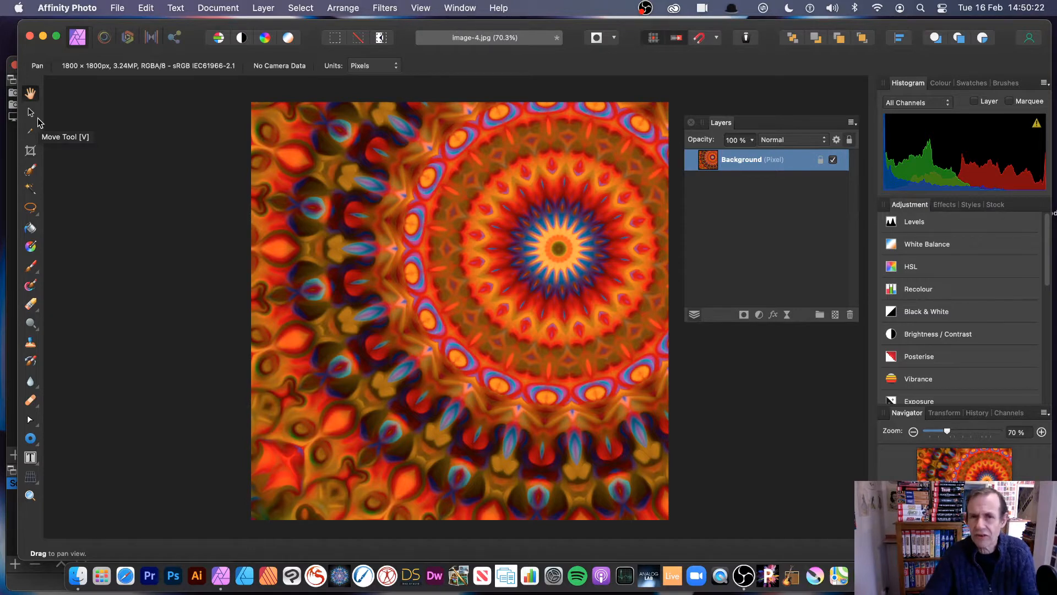
Step: Start the Deform distortion on the mirrored Background layer and set its linear constraints to Similarity
click(387, 8)
mouse_move(411, 78)
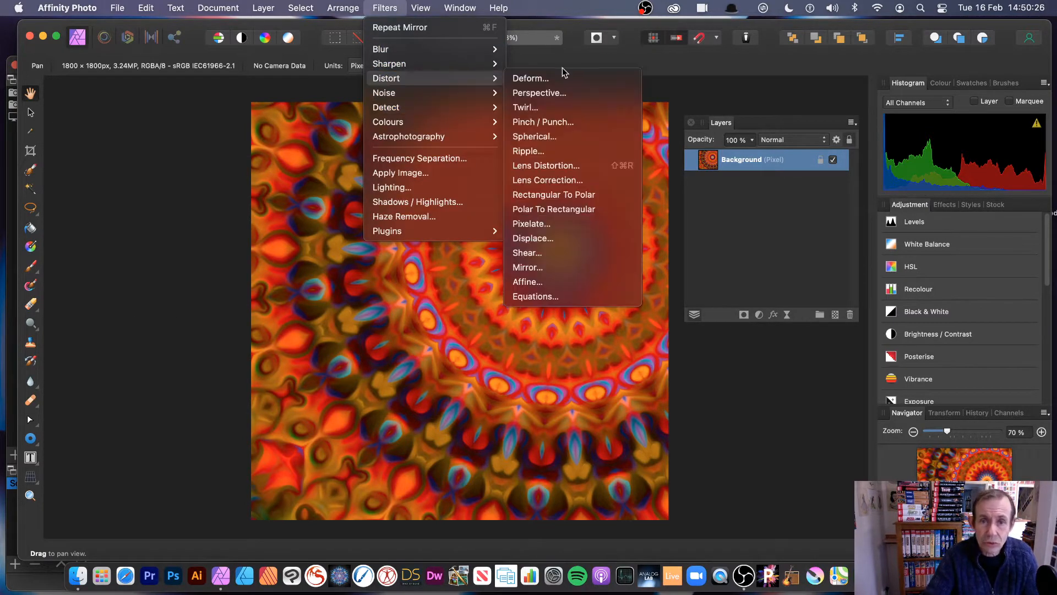
click(556, 83)
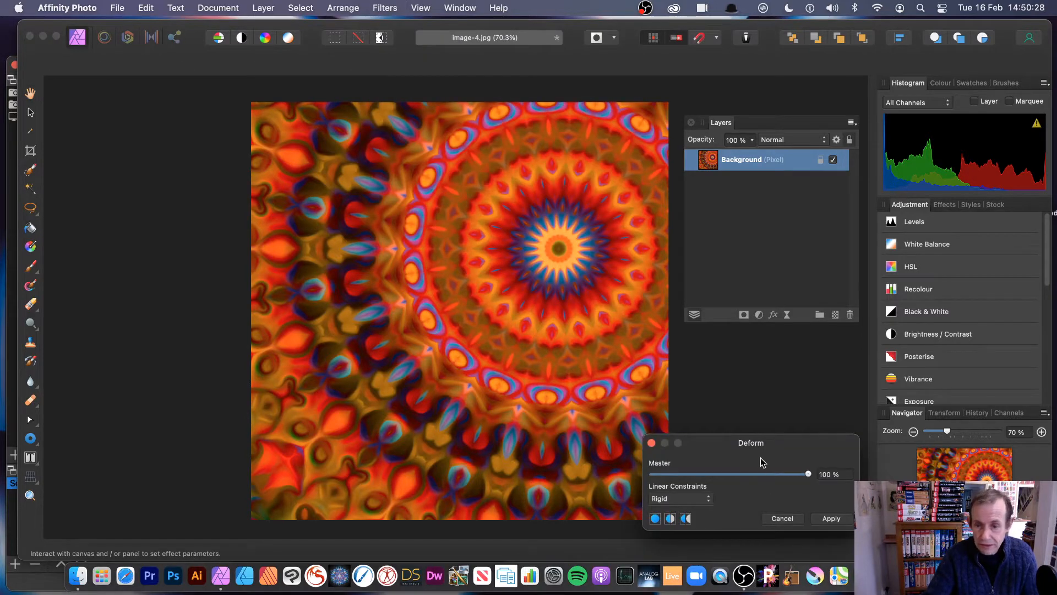
drag(723, 440, 493, 305)
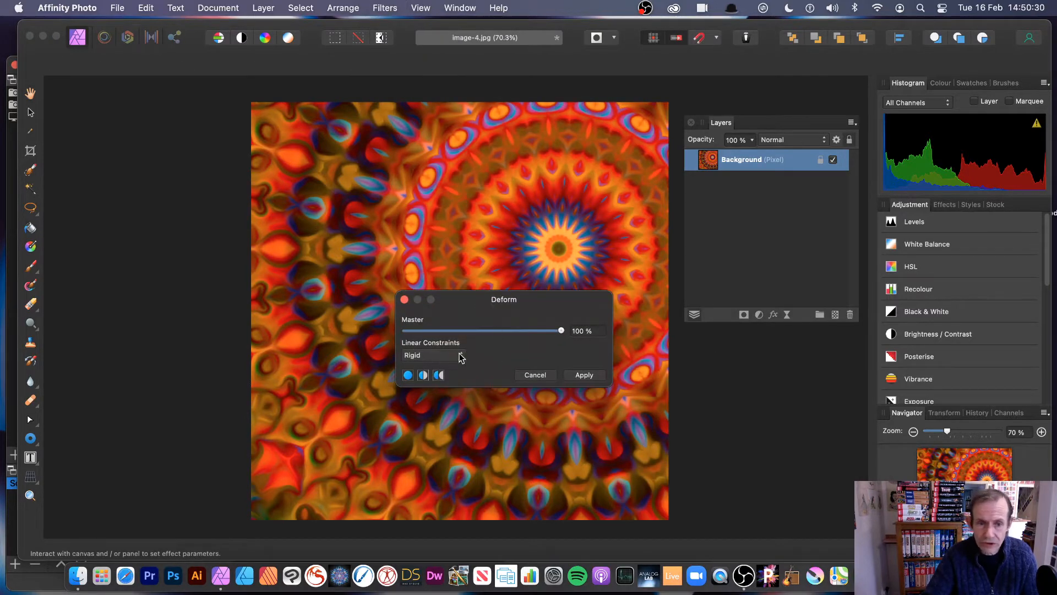
click(430, 354)
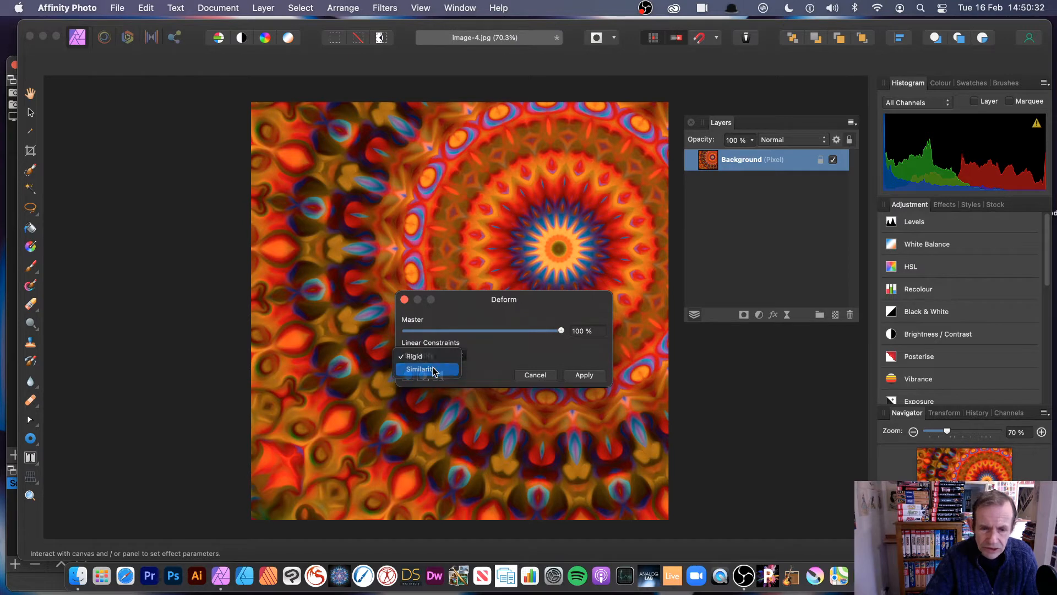
click(434, 368)
drag(483, 303, 615, 284)
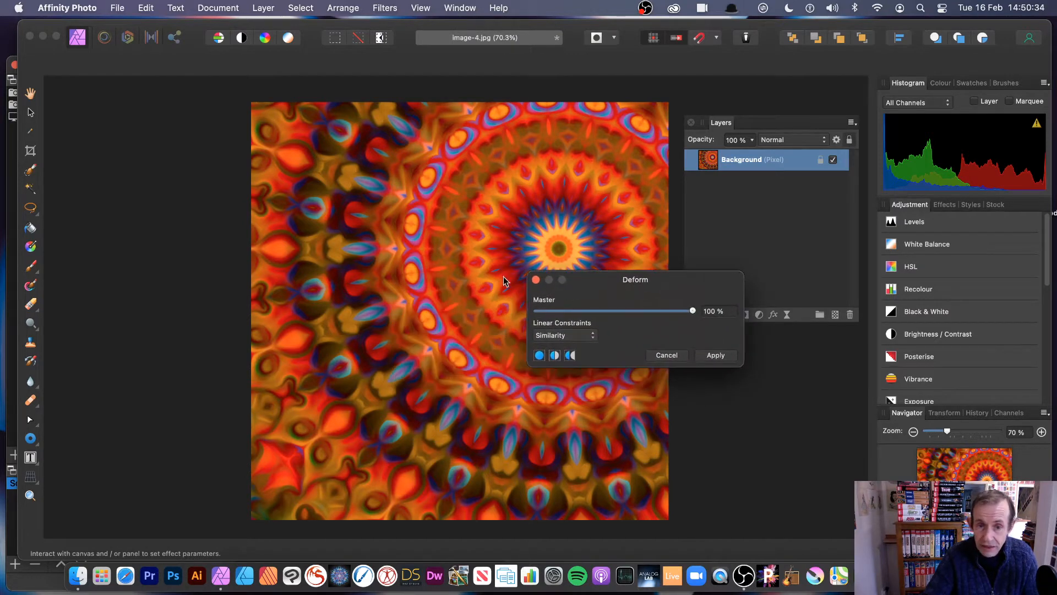
Step: Place seven Deform handles spread over the image, around the circular pattern and in the outer areas
click(431, 236)
click(581, 193)
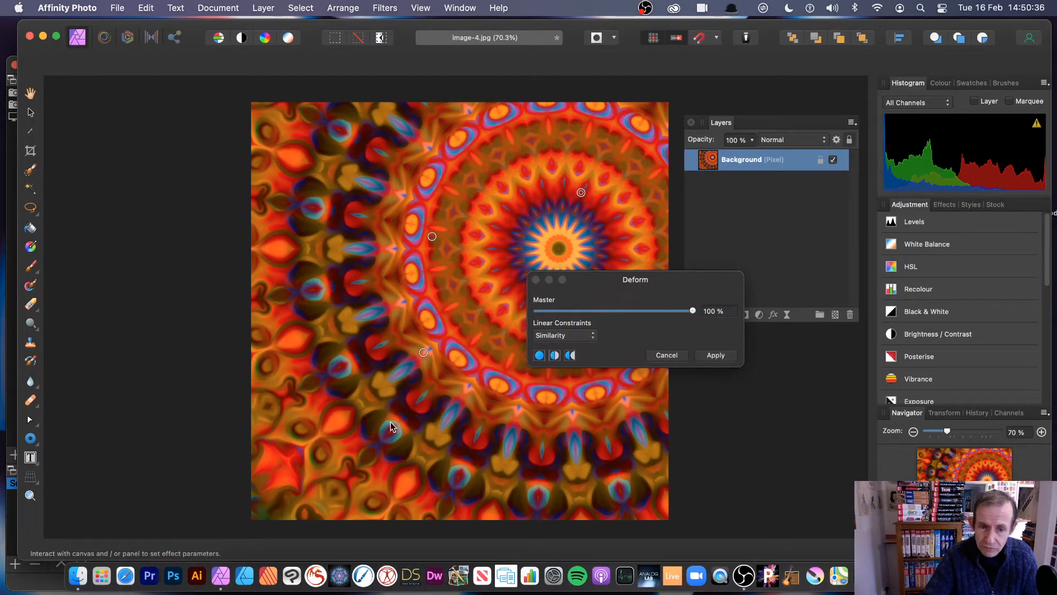
click(590, 444)
click(631, 232)
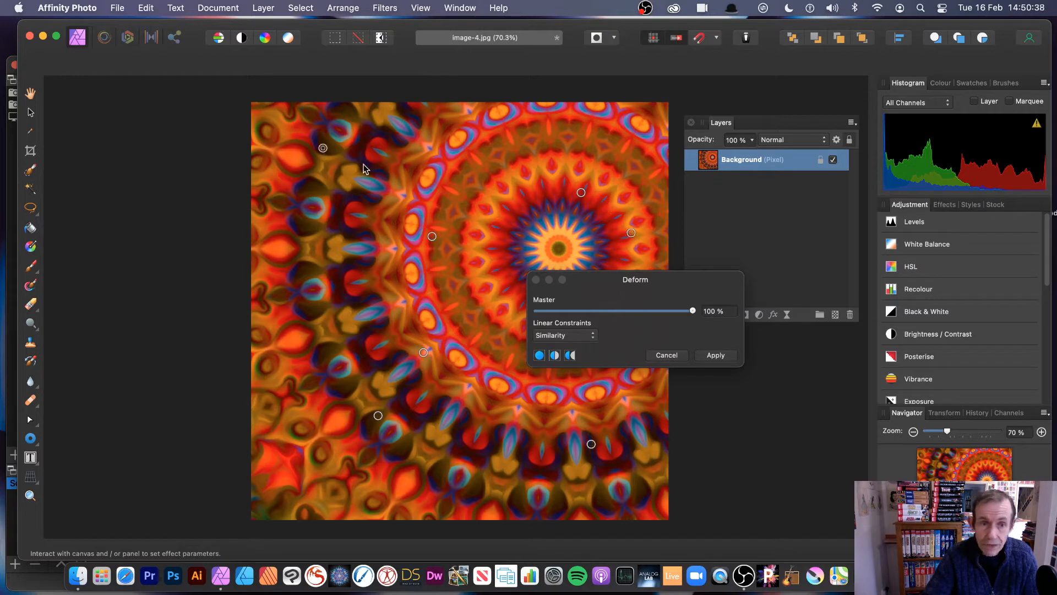
Step: Warp the pattern by moving the upper-left handle to lower centre, the lower-left one to the upper left, and crossing two handles near the circular pattern
drag(324, 149, 502, 378)
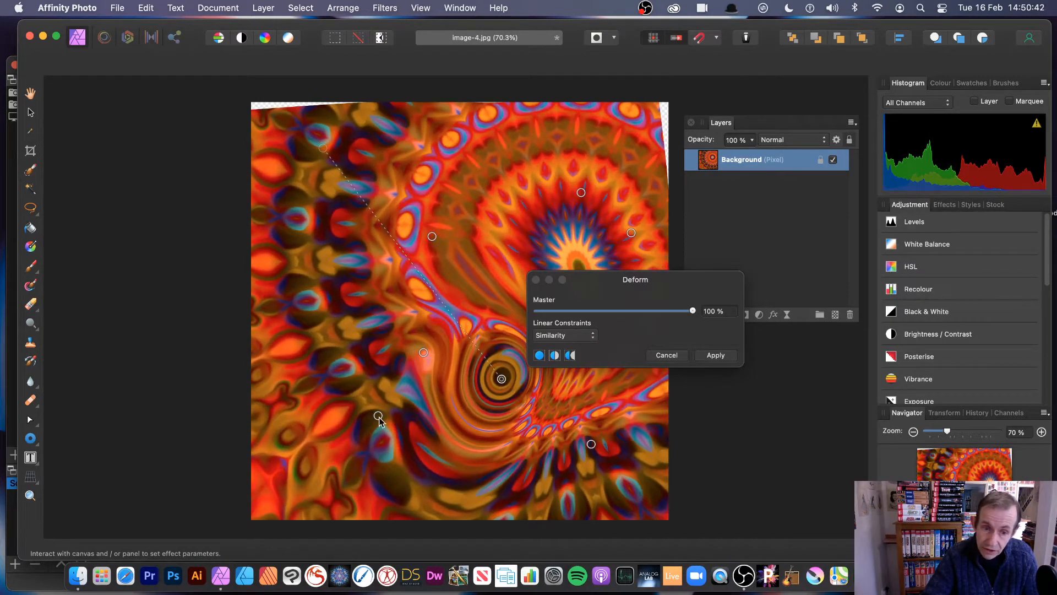
drag(379, 416, 297, 153)
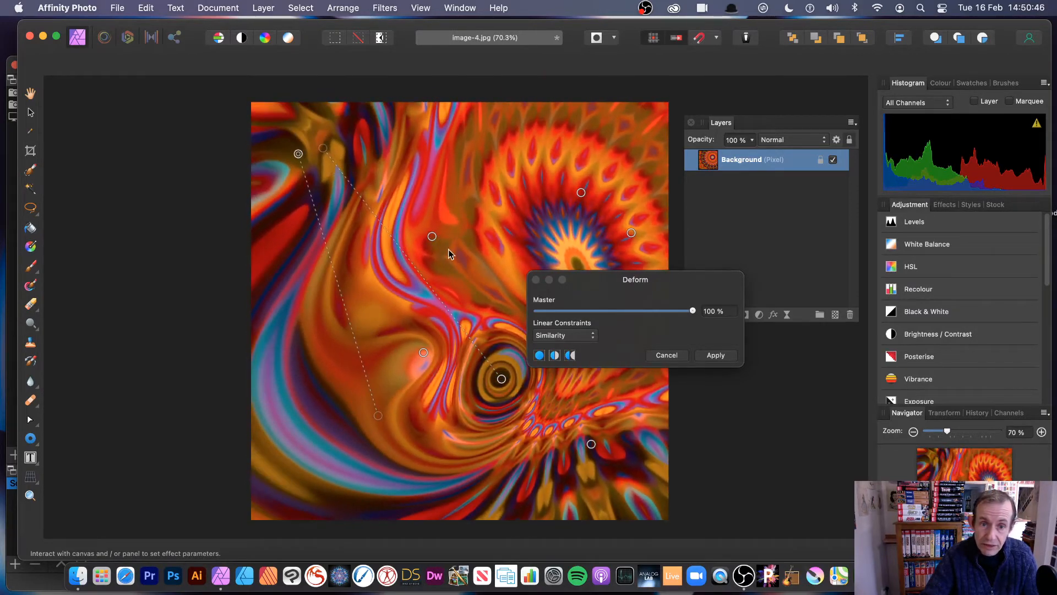
drag(432, 237, 614, 133)
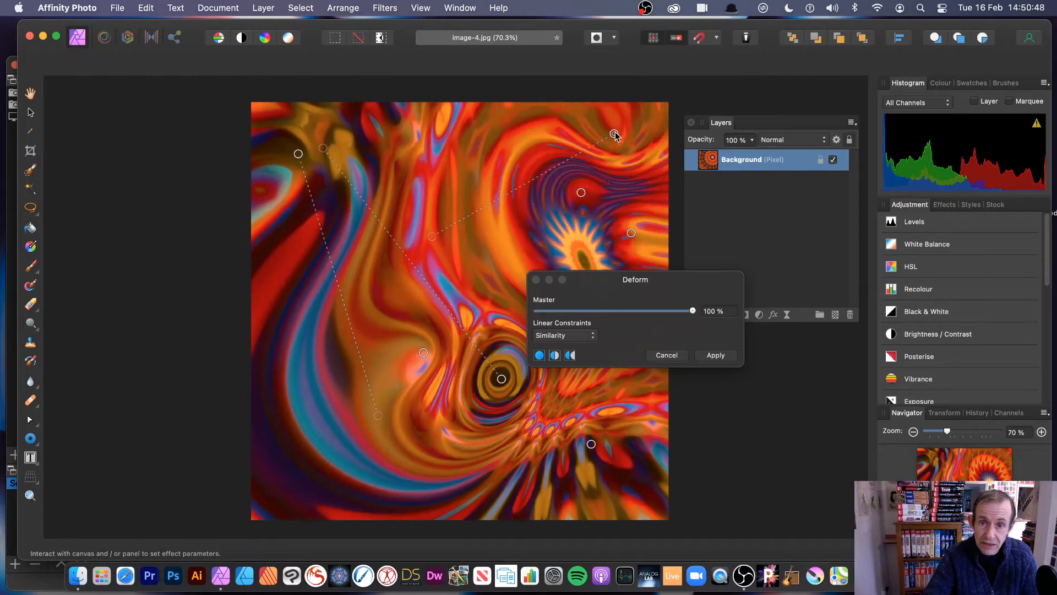
drag(581, 193, 484, 236)
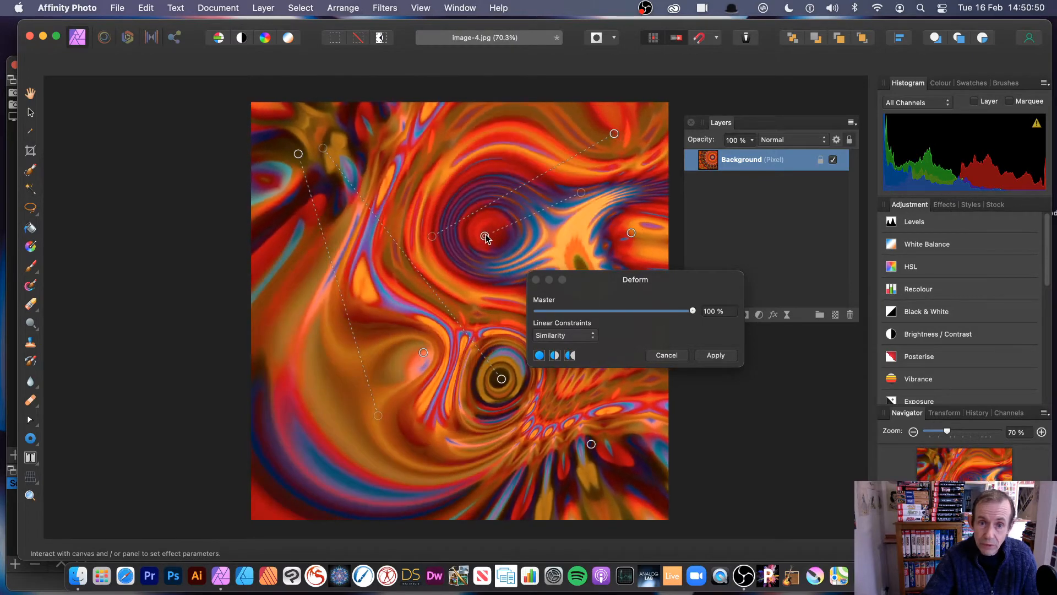
Step: Add two more Deform handles, pull them far outside the canvas to the lower right and lower left, and apply the deformation
drag(614, 283, 662, 119)
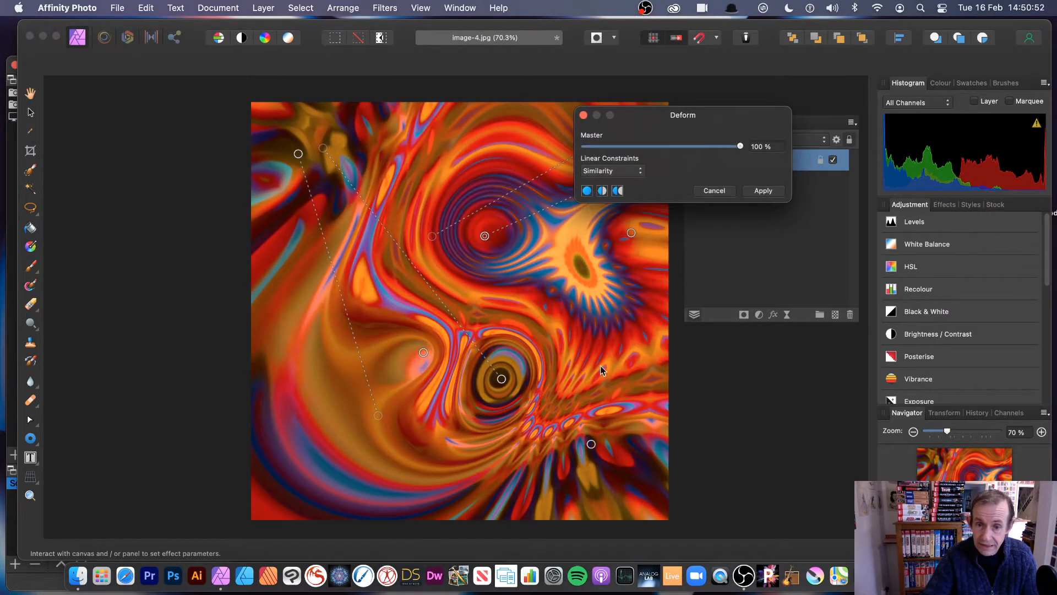
click(576, 304)
drag(575, 304, 797, 522)
click(352, 435)
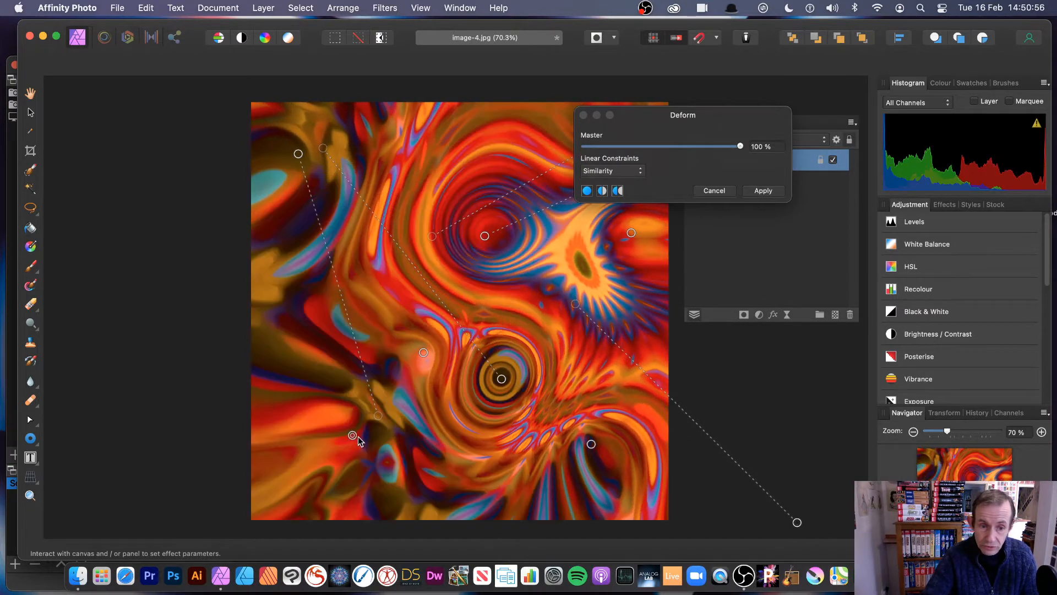
drag(354, 435, 90, 481)
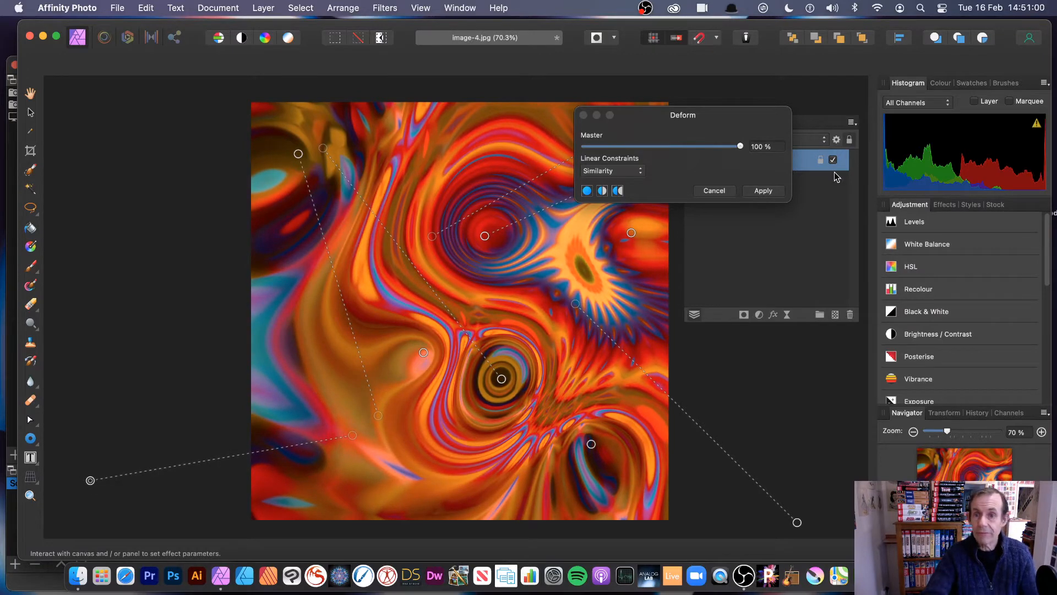
click(762, 191)
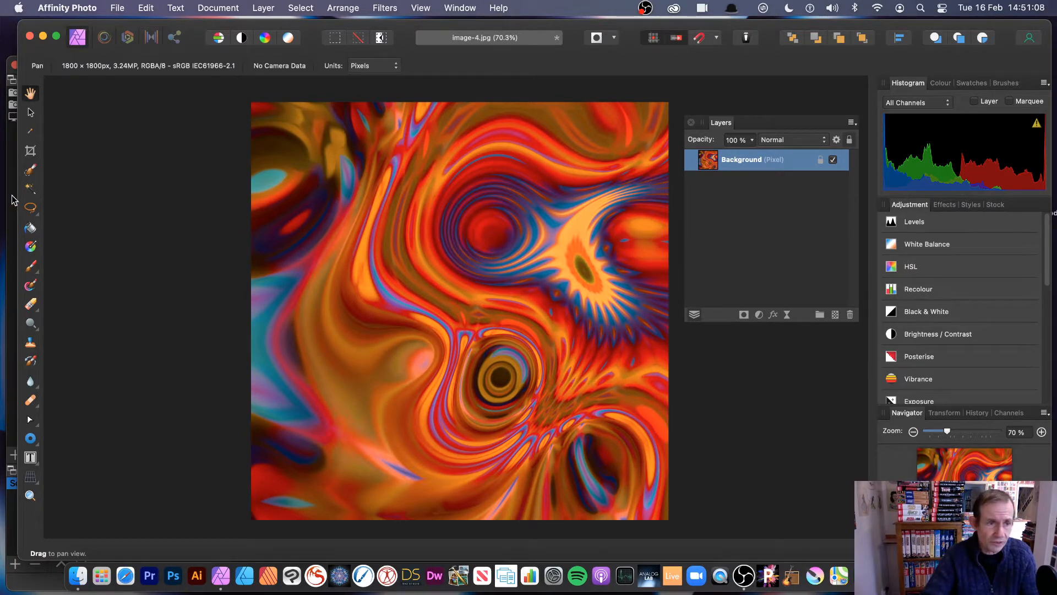
click(309, 7)
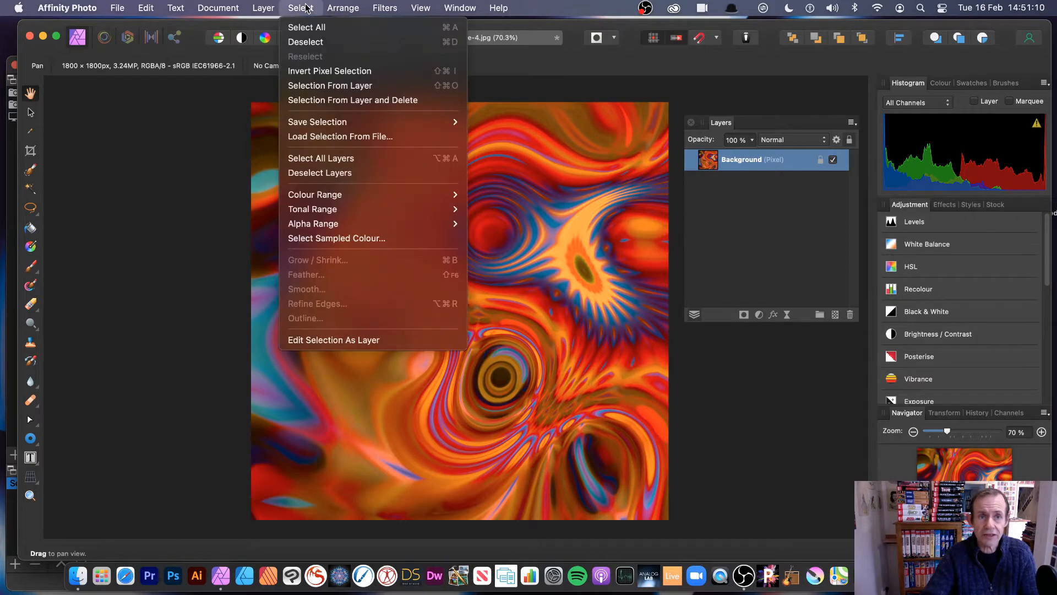
mouse_move(335, 210)
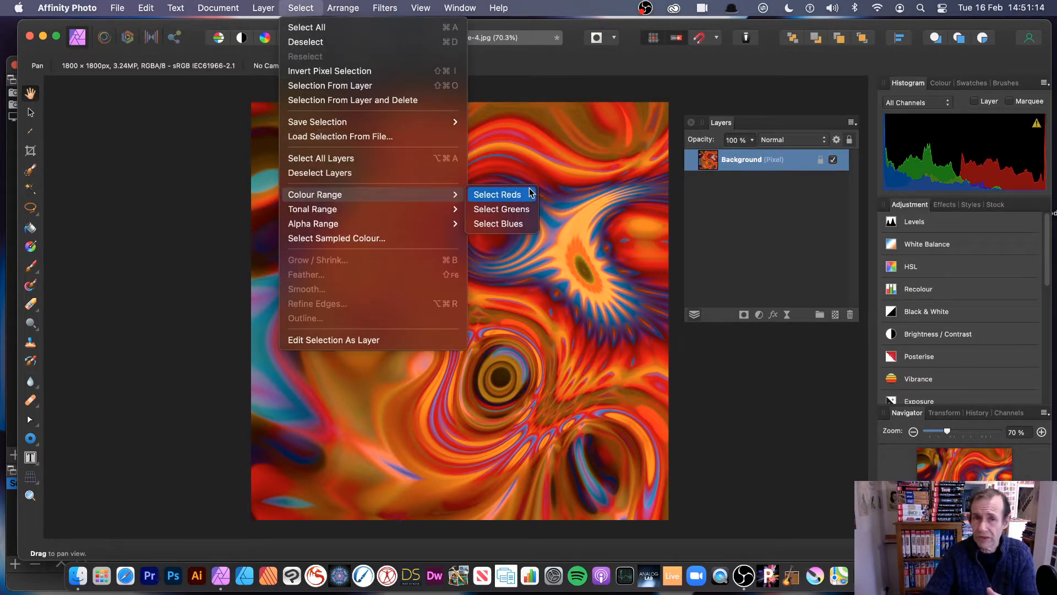
click(120, 251)
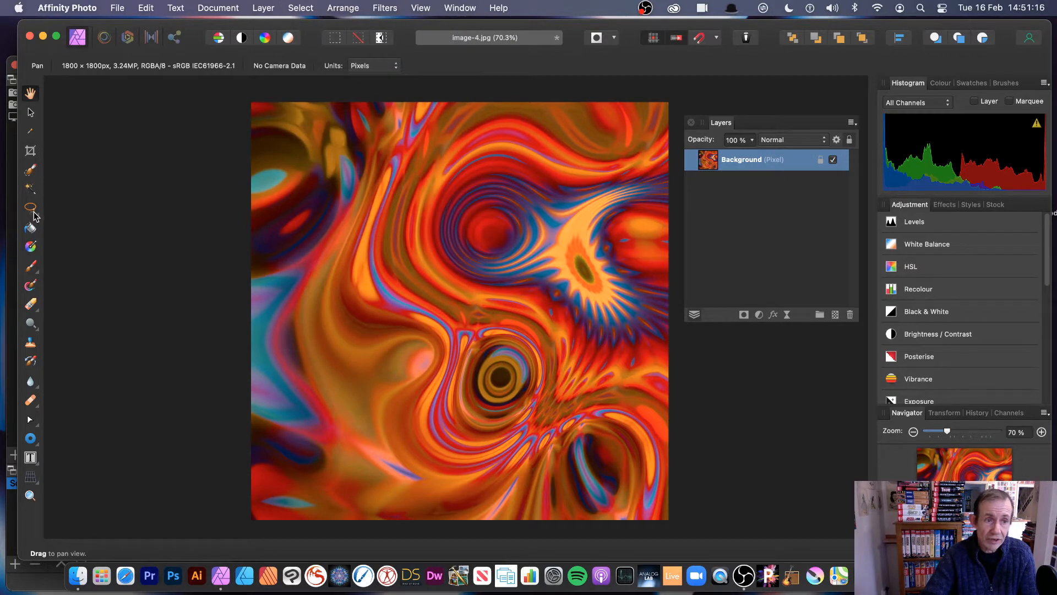
Step: Draw a freehand selection with an 18 px feather around the red concentric circles and the adjoining star shape at the upper right of the image
click(35, 210)
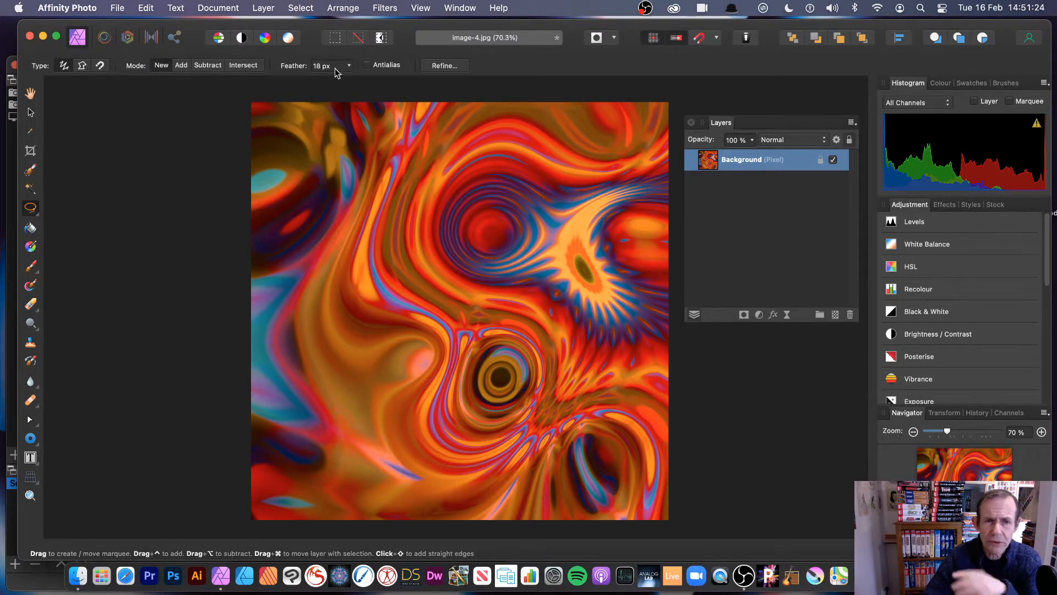
click(529, 158)
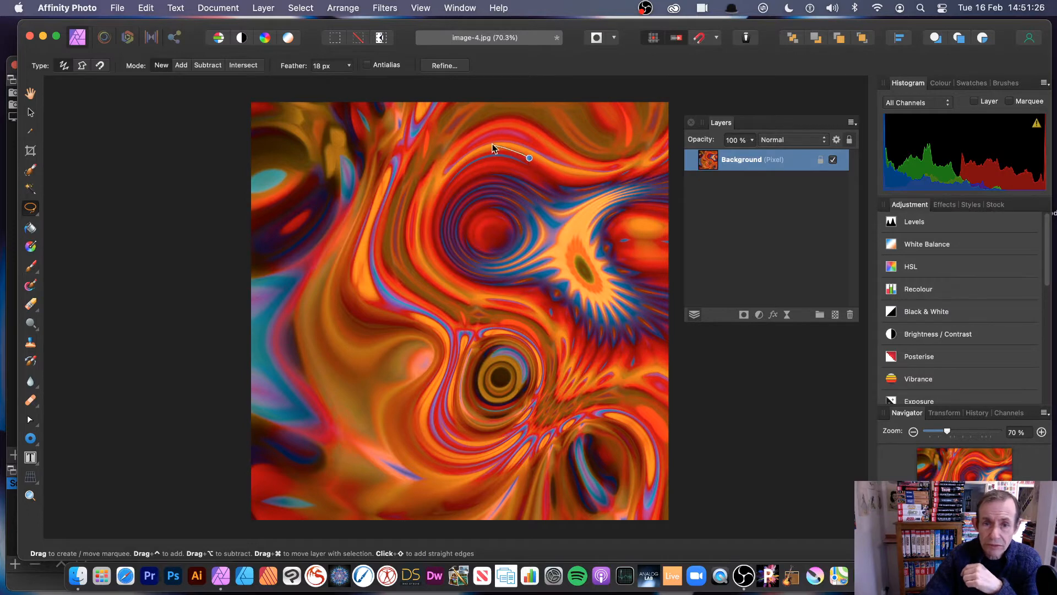
mouse_move(493, 148)
mouse_down()
mouse_move(417, 150)
mouse_move(407, 190)
mouse_up()
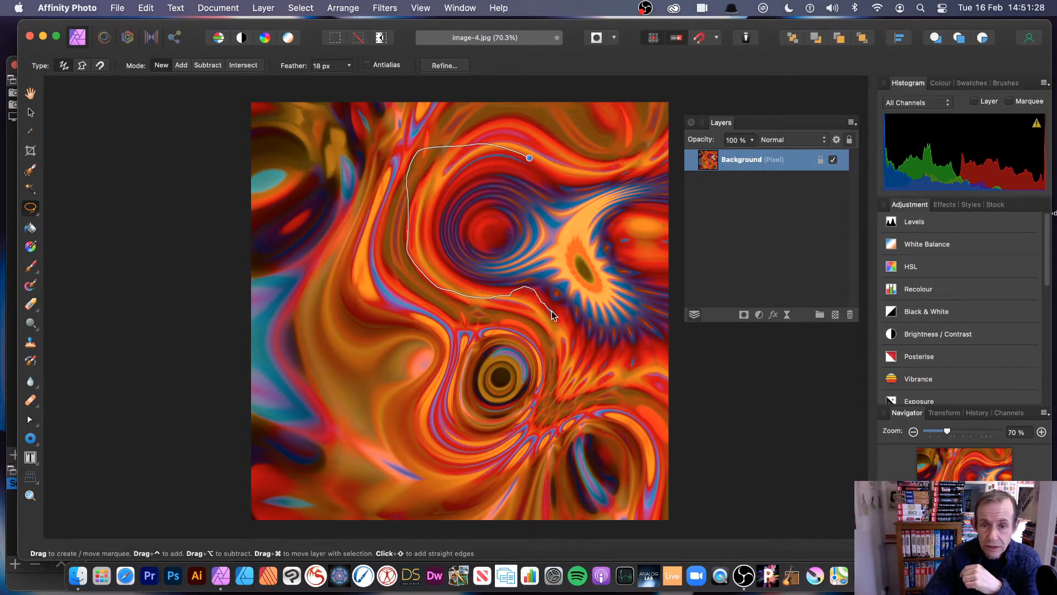
mouse_move(606, 335)
mouse_down()
mouse_move(634, 269)
mouse_move(576, 192)
mouse_move(527, 160)
mouse_up()
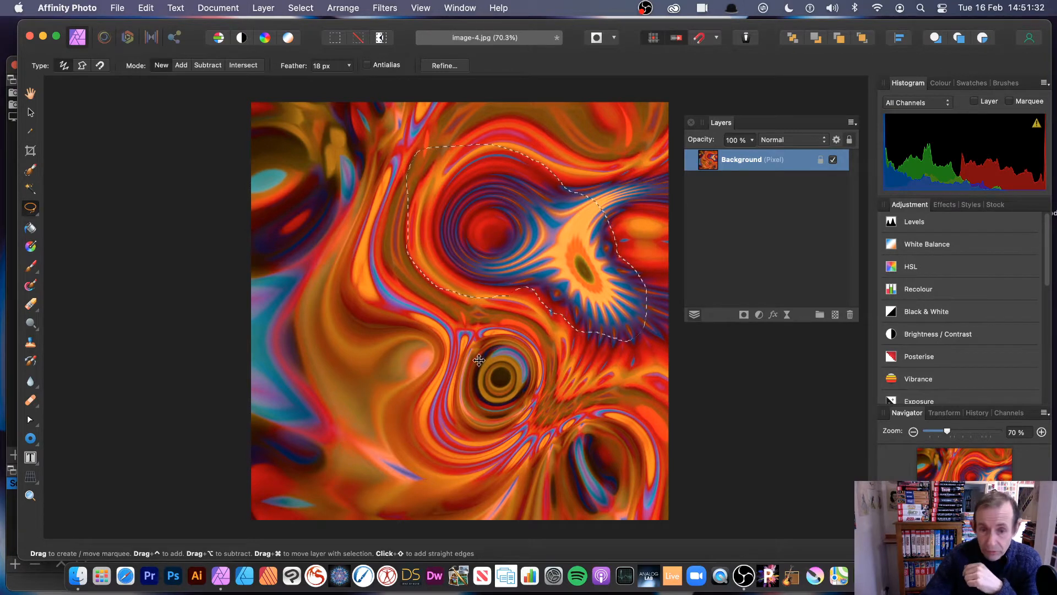
Step: Add freehand areas around the lower-centre ringed circle, the lower-right swirl and the dark upper-left oval to the selection
click(181, 65)
mouse_move(508, 322)
mouse_down()
mouse_move(454, 331)
mouse_move(390, 400)
mouse_move(424, 448)
mouse_move(526, 428)
mouse_move(554, 395)
mouse_move(510, 324)
mouse_up()
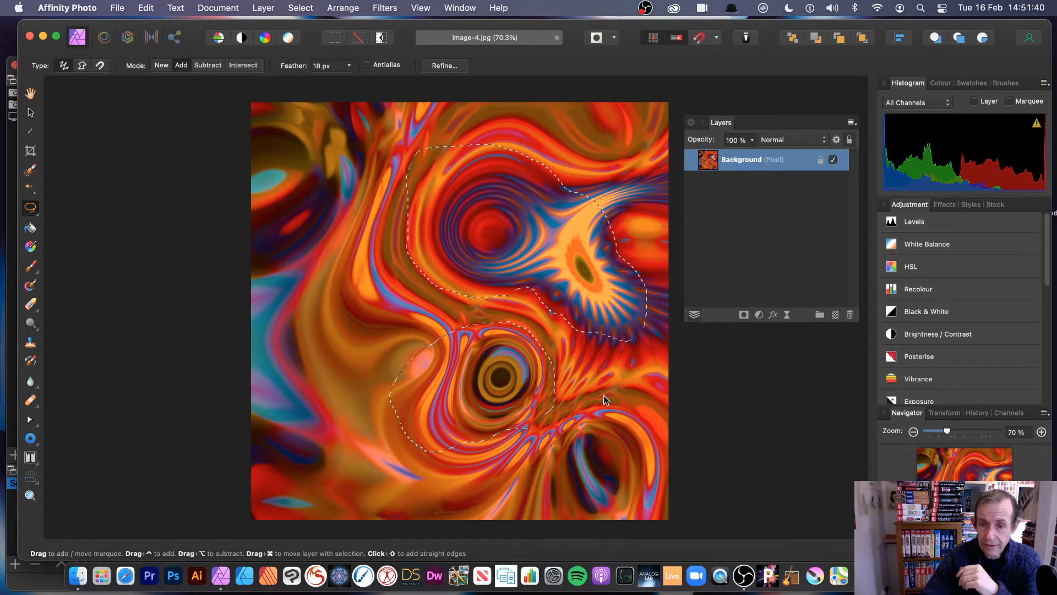
mouse_move(642, 398)
mouse_down()
mouse_move(574, 405)
mouse_move(531, 465)
mouse_move(577, 502)
mouse_move(655, 502)
mouse_move(677, 455)
mouse_move(641, 400)
mouse_up()
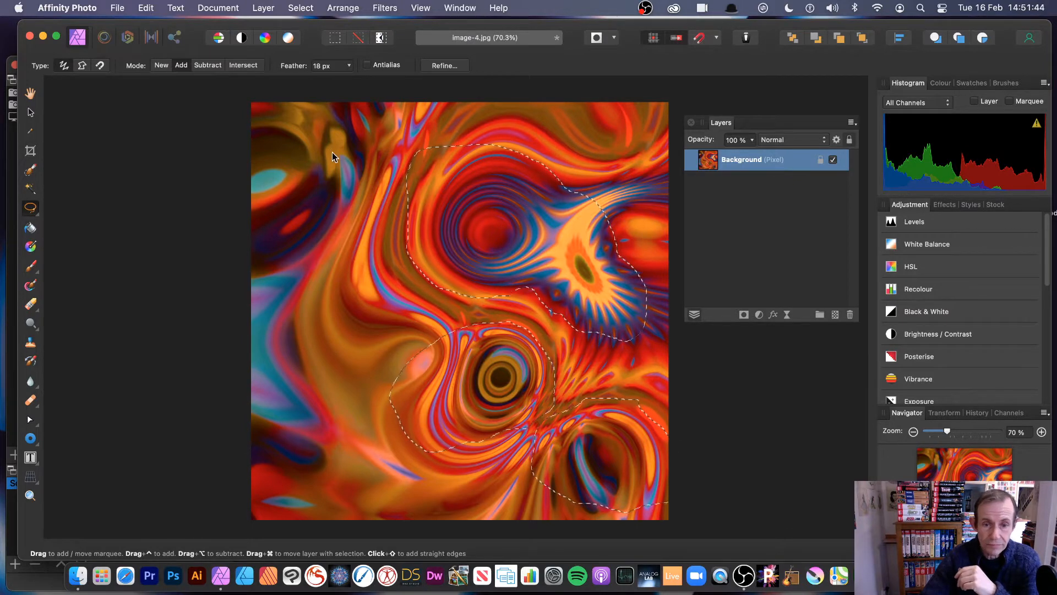
mouse_move(327, 188)
mouse_down()
mouse_move(280, 233)
mouse_move(277, 267)
mouse_move(321, 260)
mouse_move(328, 188)
mouse_up()
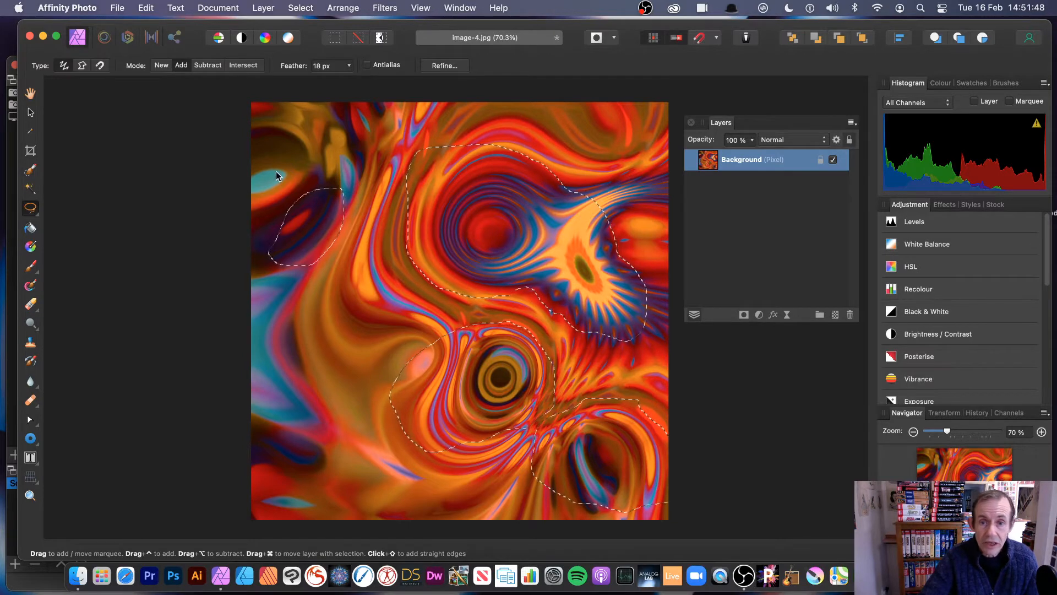
Step: Subtract a small freehand hole from each of the four selected areas
click(215, 67)
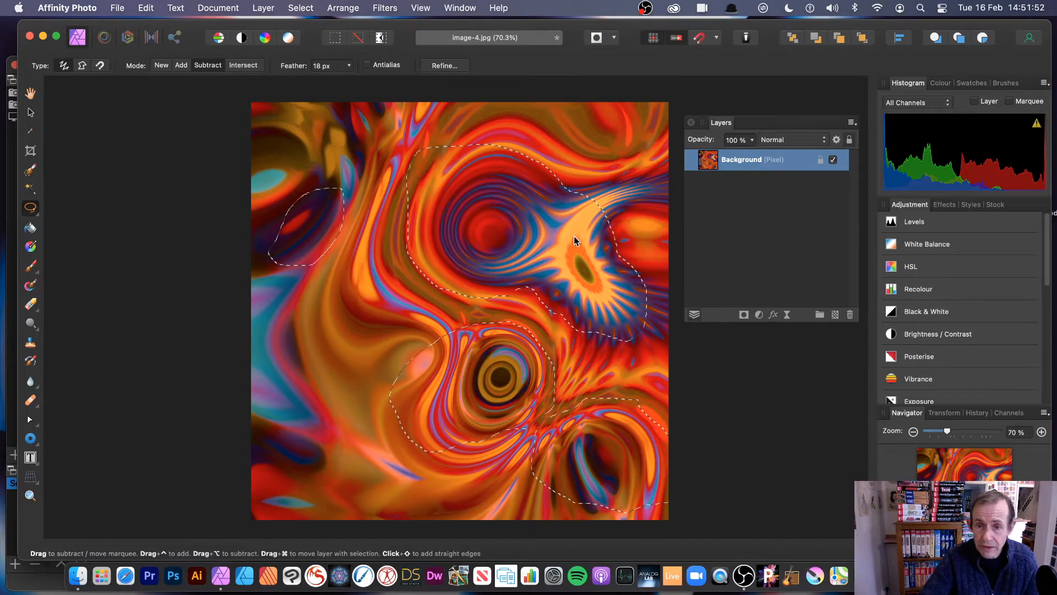
mouse_move(569, 233)
mouse_down()
mouse_move(571, 278)
mouse_move(593, 321)
mouse_move(620, 315)
mouse_move(576, 240)
mouse_up()
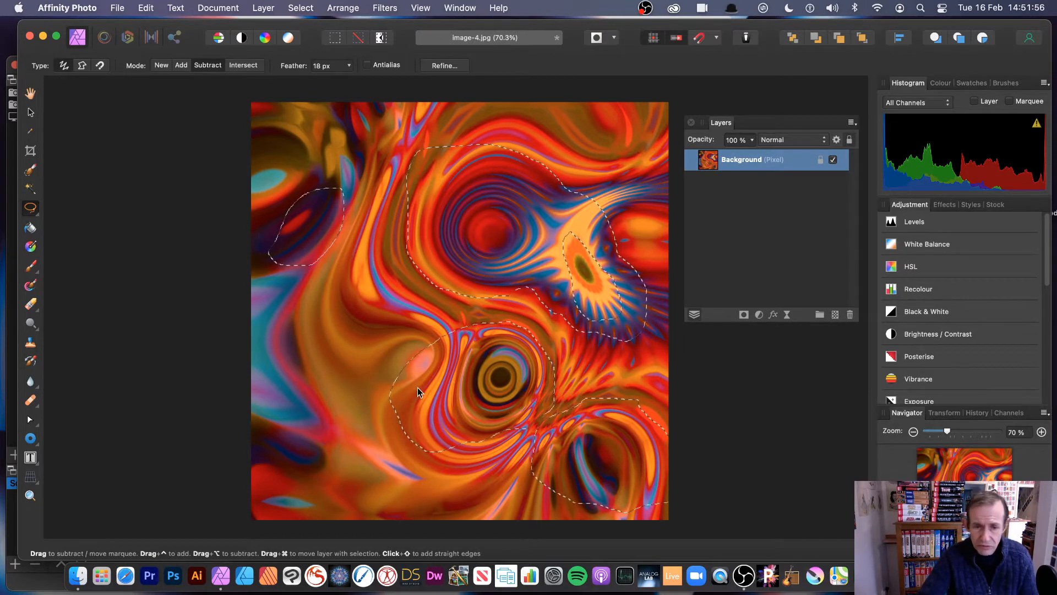
mouse_move(420, 377)
mouse_down()
mouse_move(428, 423)
mouse_move(457, 420)
mouse_move(463, 375)
mouse_move(423, 378)
mouse_up()
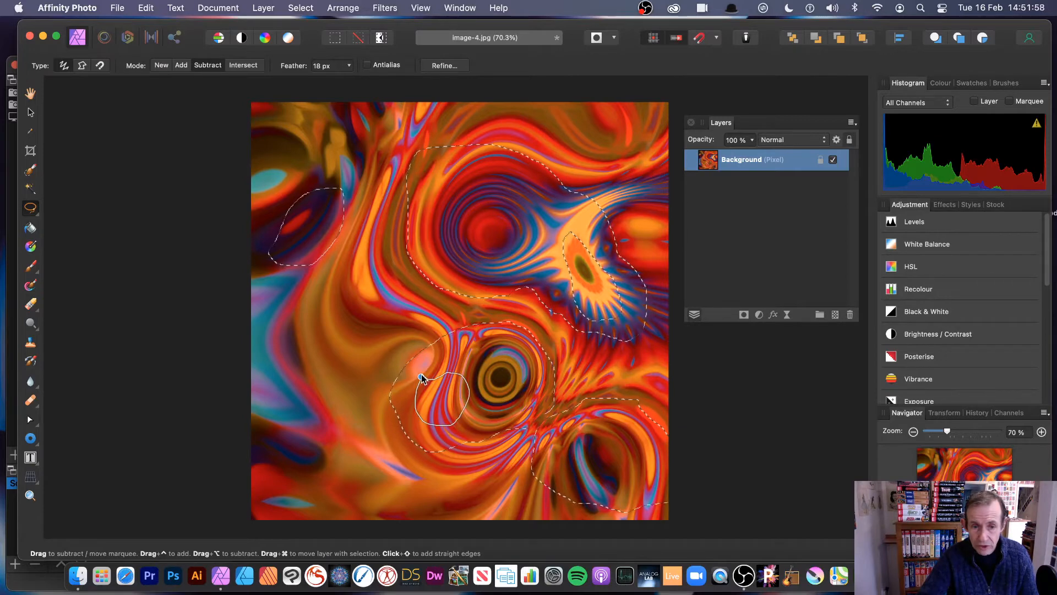
mouse_move(557, 453)
mouse_down()
mouse_move(556, 469)
mouse_move(573, 467)
mouse_move(557, 455)
mouse_up()
mouse_move(308, 216)
mouse_down()
mouse_move(299, 227)
mouse_move(319, 218)
mouse_move(308, 216)
mouse_up()
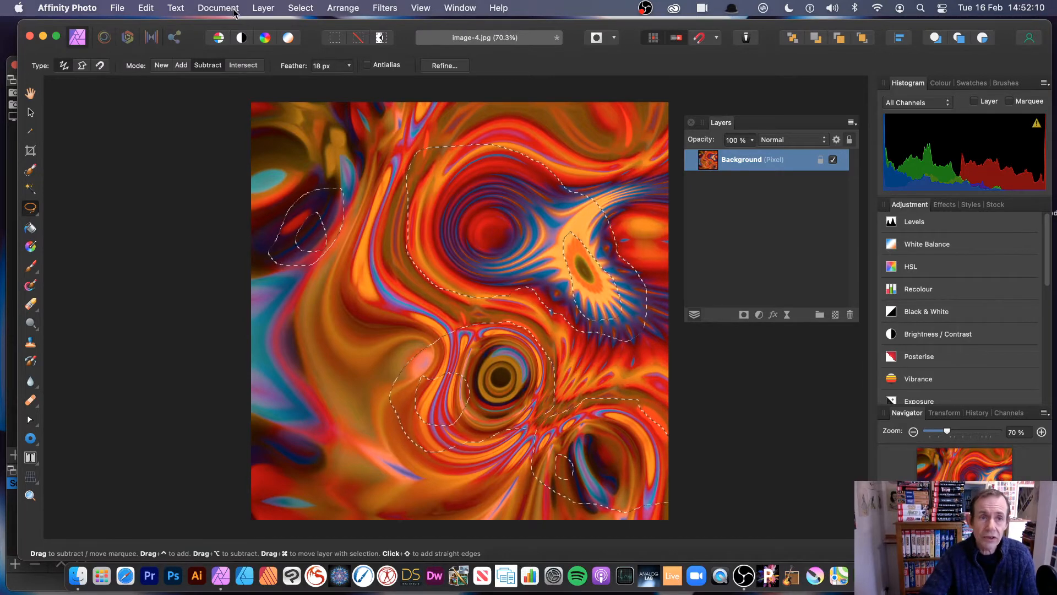
Step: Create a new pattern layer from the selection and shrink, rotate and skew its tile so the motifs repeat across the image
click(260, 8)
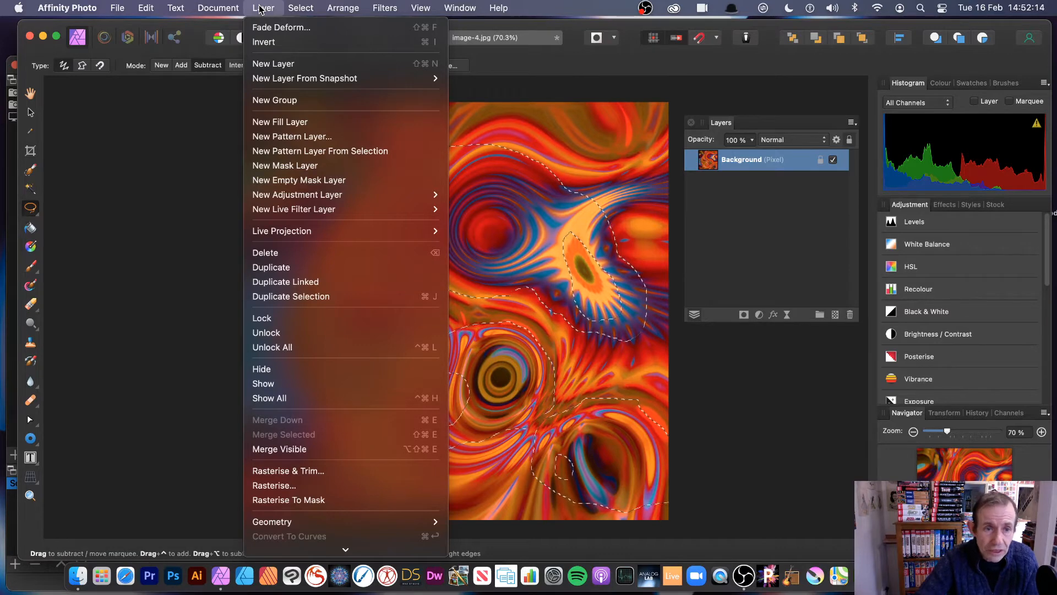
click(288, 158)
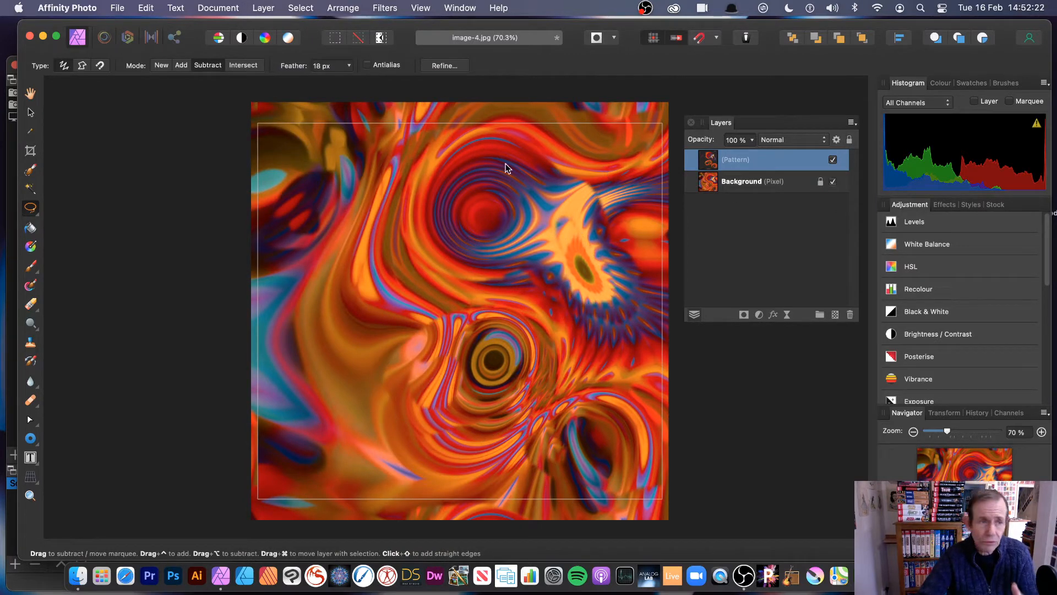
click(30, 111)
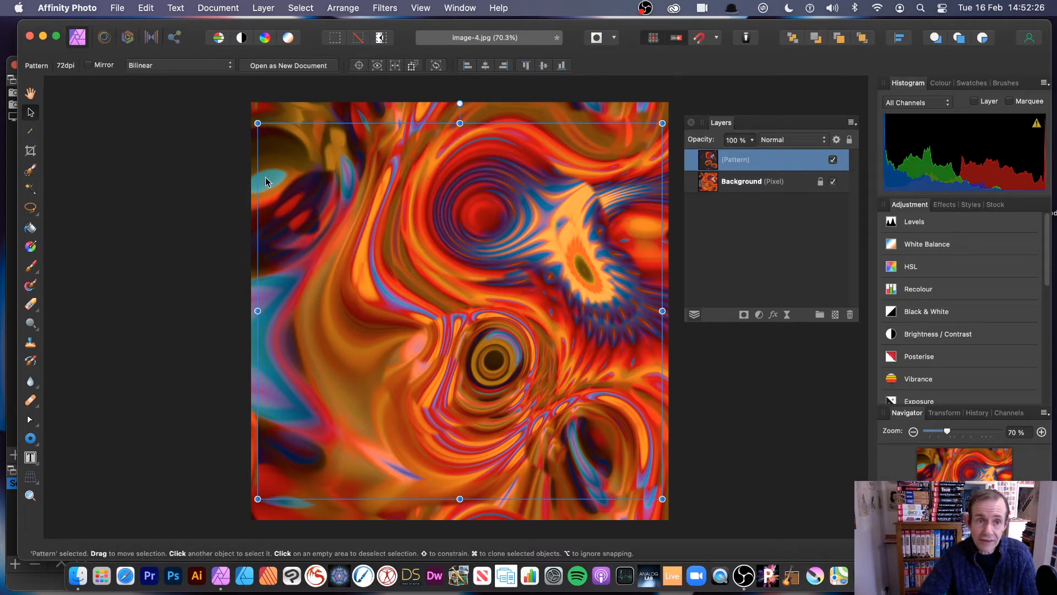
drag(258, 124, 402, 245)
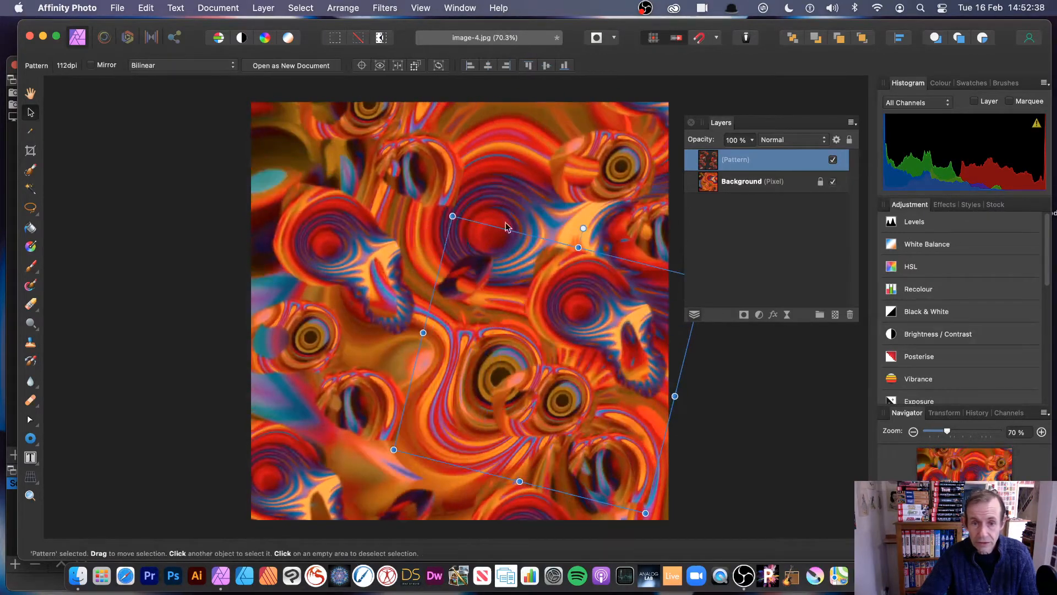
drag(578, 241, 581, 234)
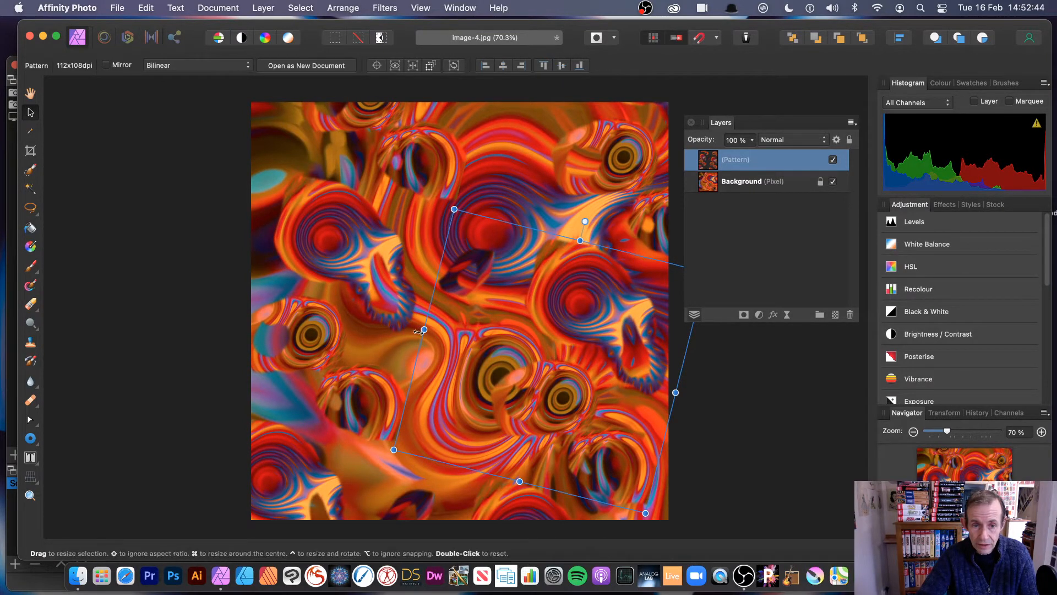
drag(419, 330, 453, 359)
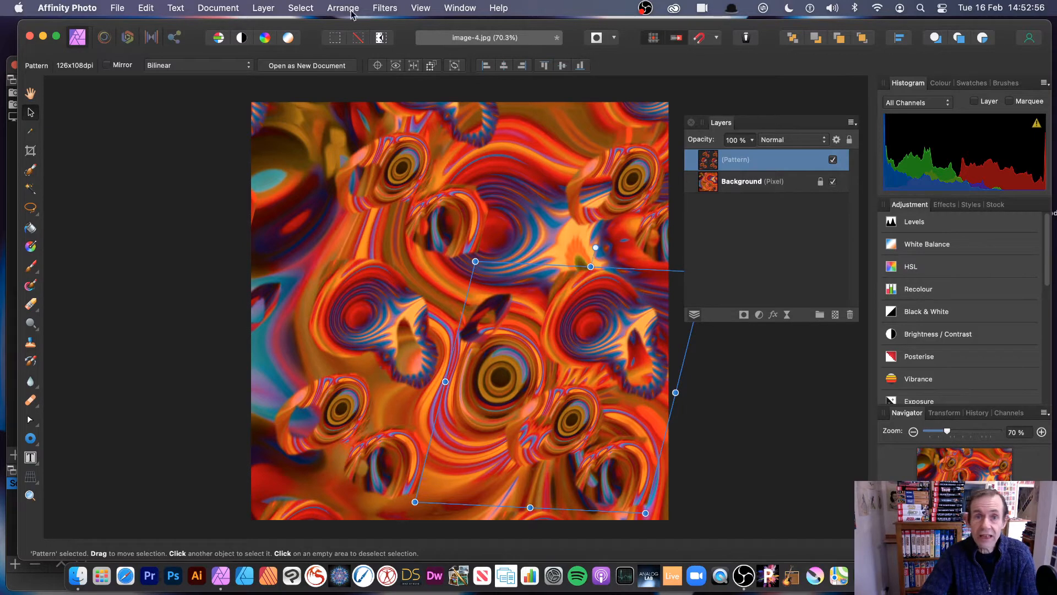
click(421, 8)
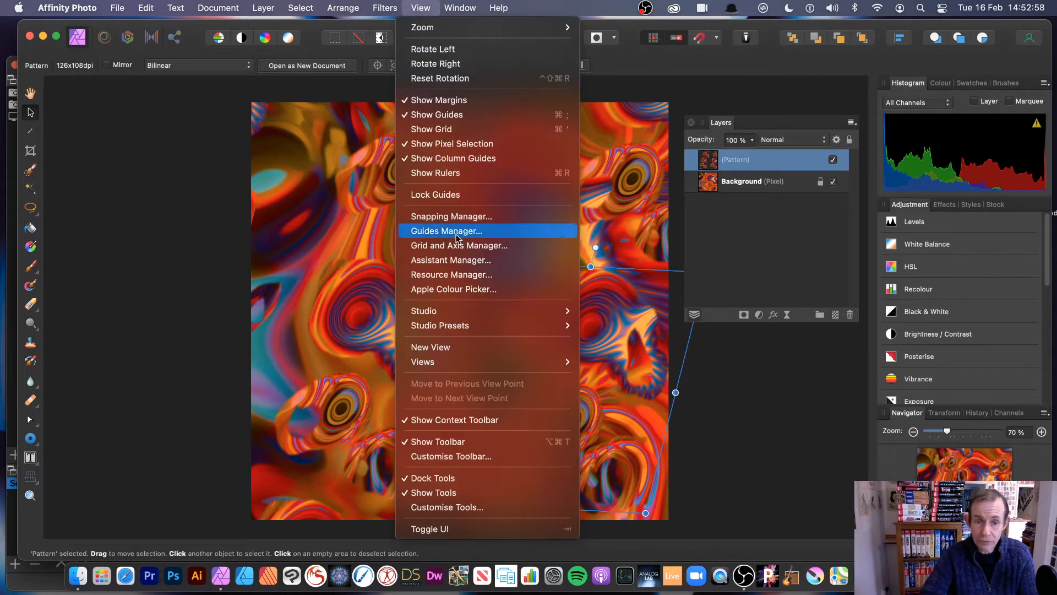
mouse_move(460, 319)
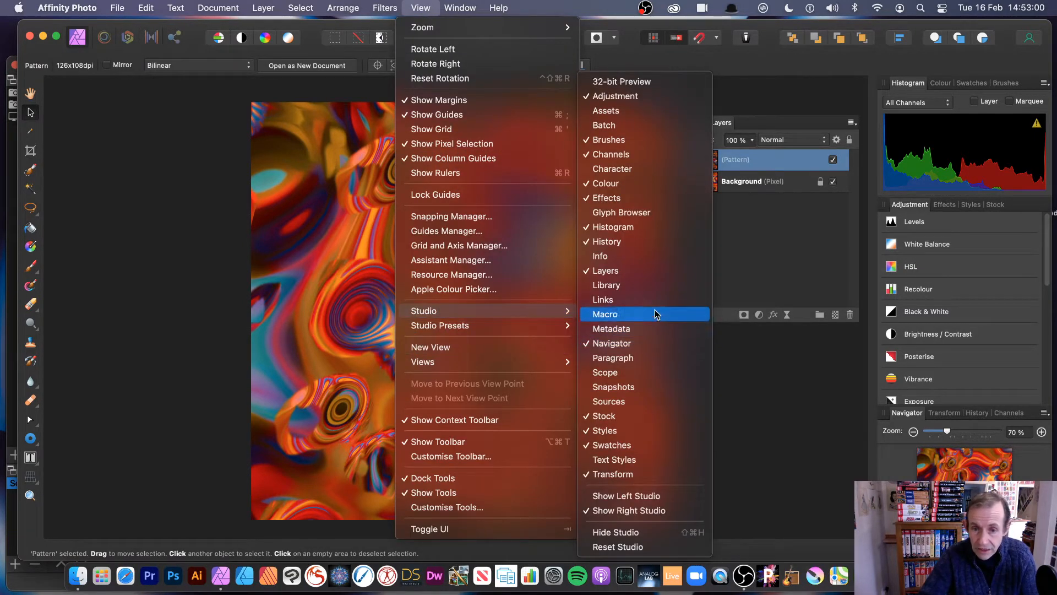
click(747, 279)
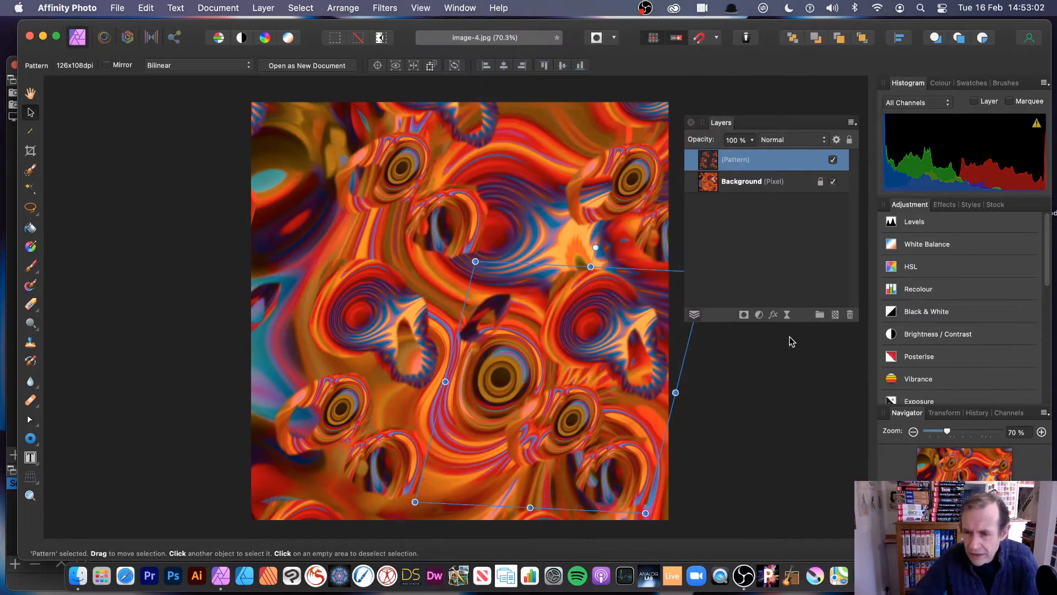
Step: Give the pattern layer an Outer Shadow effect with 87% opacity, 3.6 px radius and 6.2 px offset
click(774, 315)
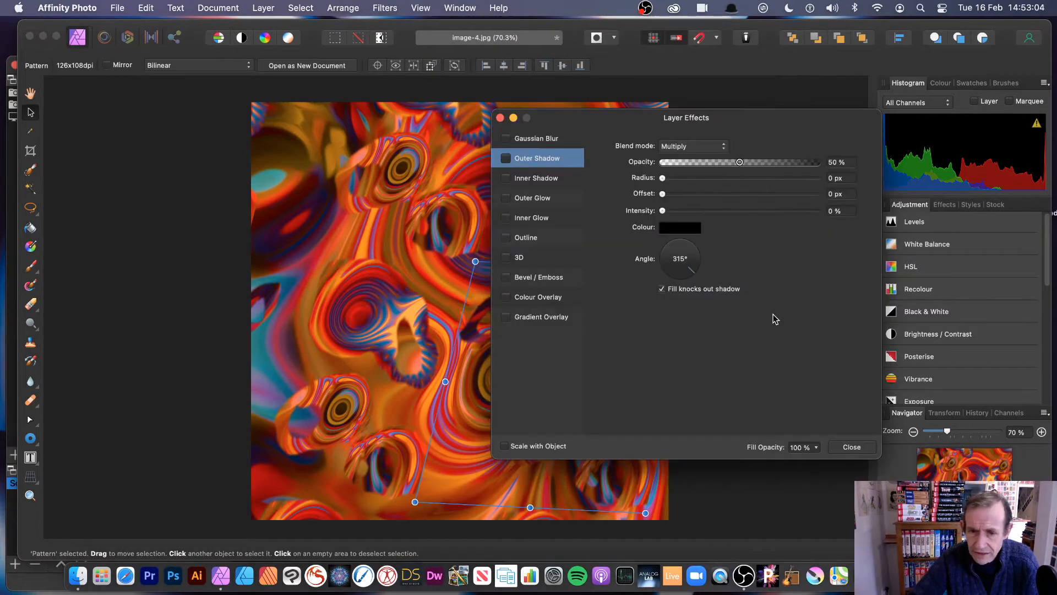
drag(585, 117, 747, 110)
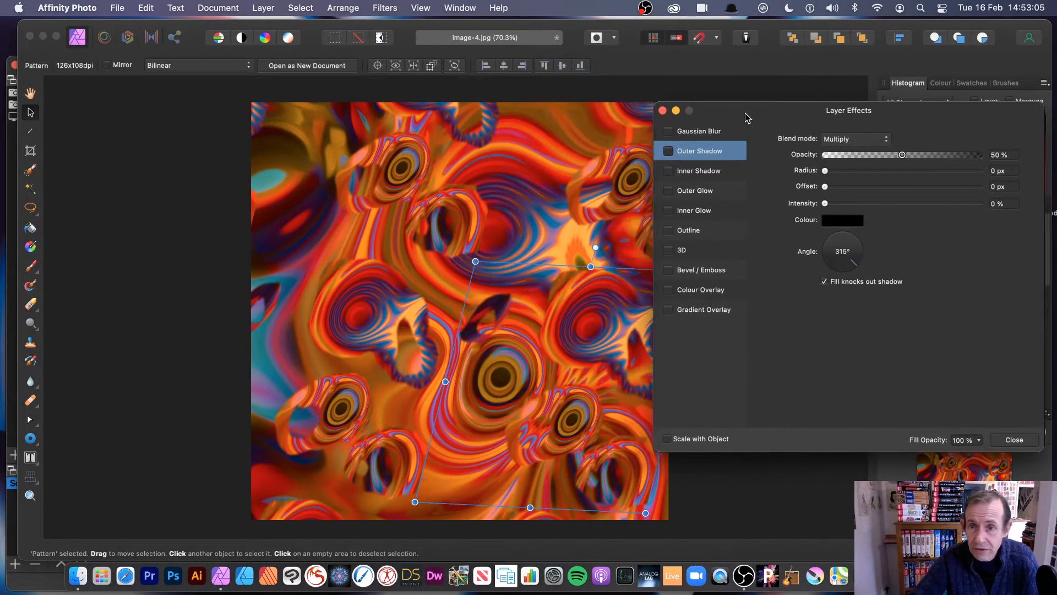
click(666, 151)
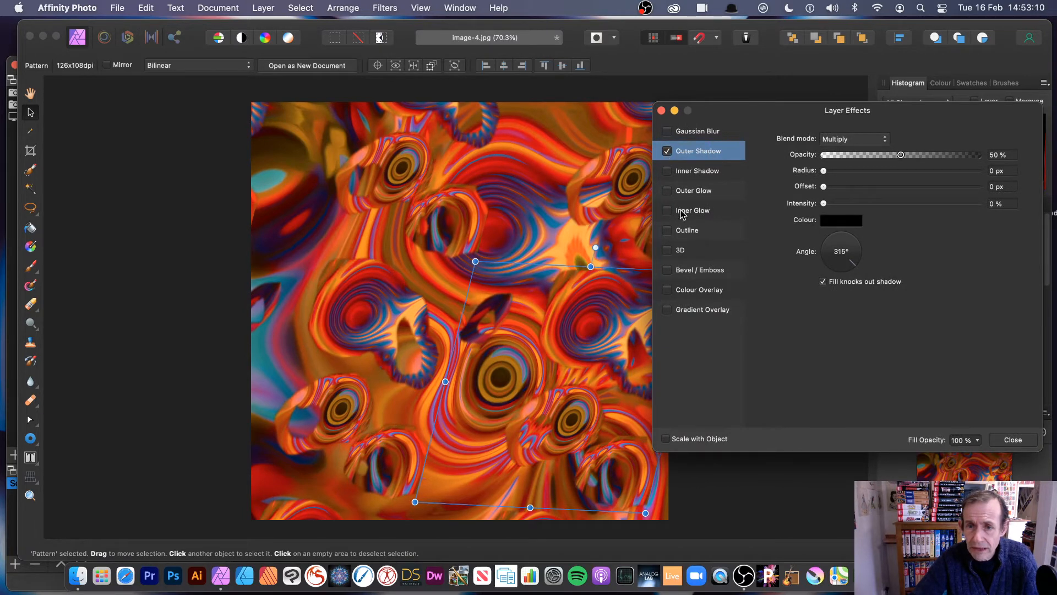
drag(853, 171, 959, 156)
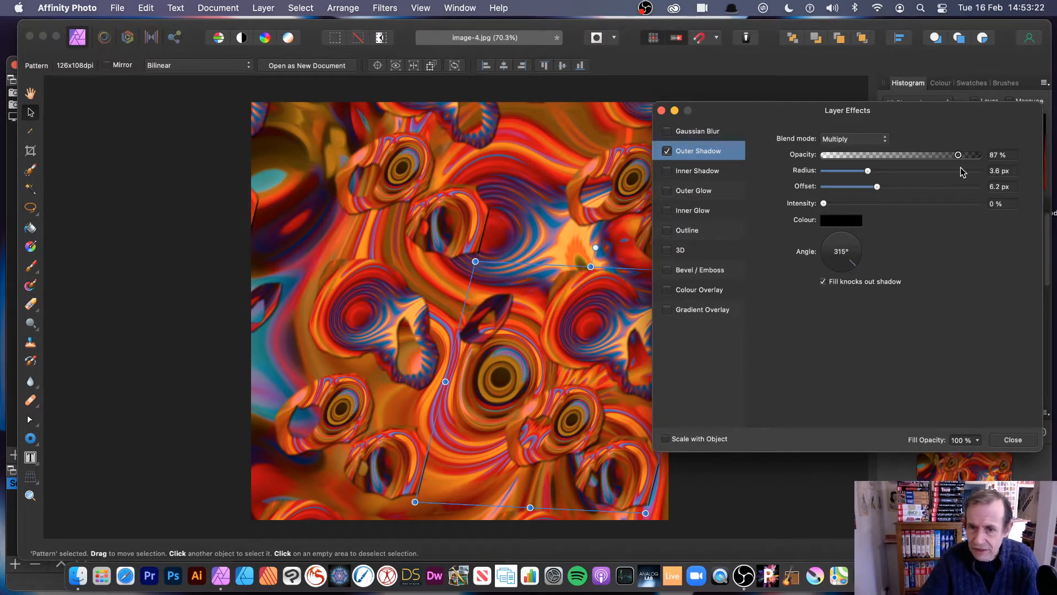
Step: Add an Inner Bevel / Emboss effect to the pattern layer with 30 px radius, 174.6° azimuth and 73.1° elevation
click(704, 274)
click(667, 272)
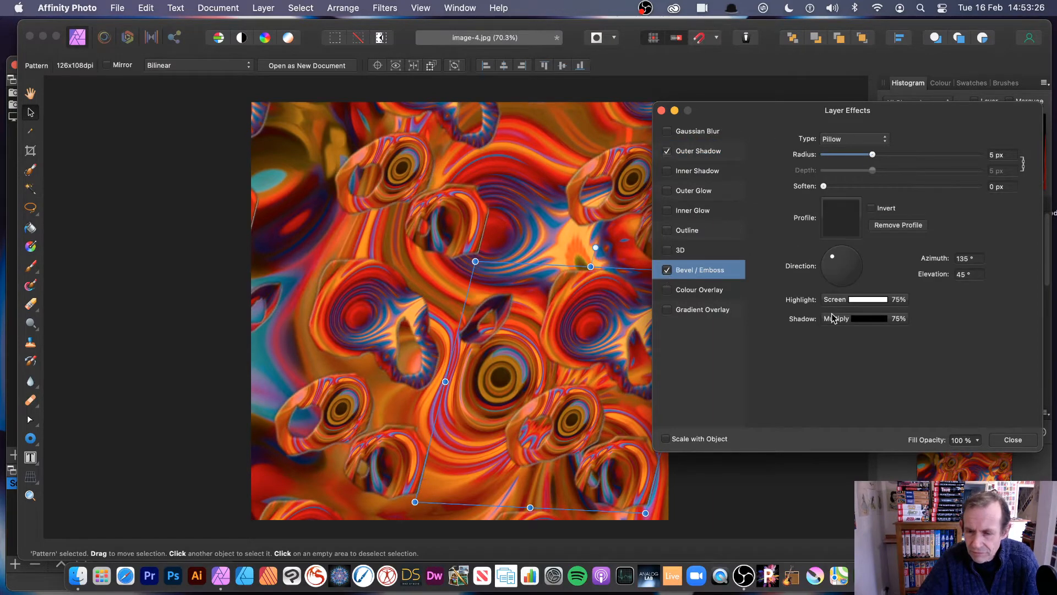
click(851, 139)
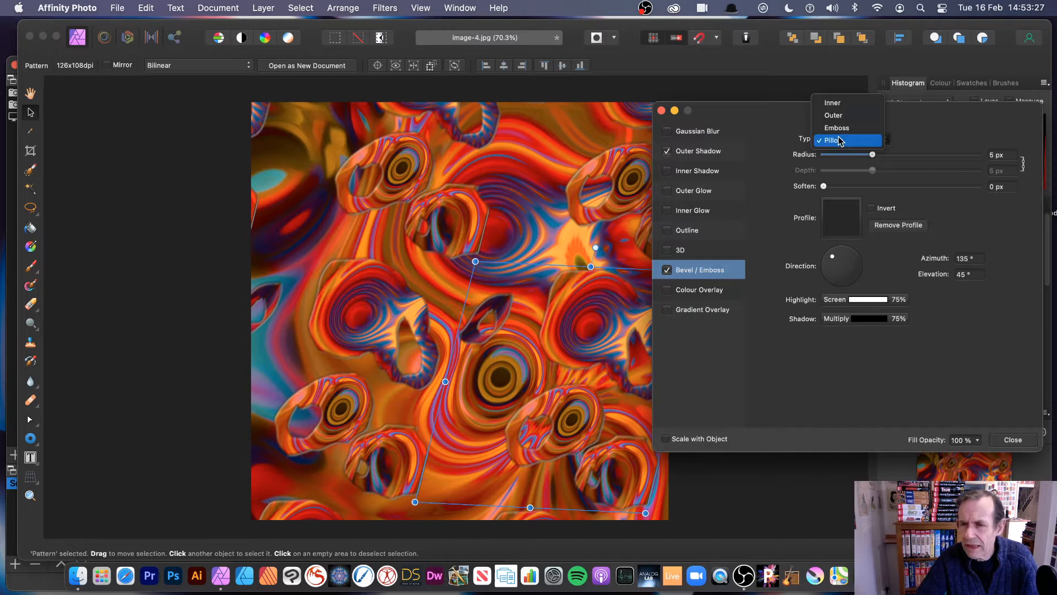
click(851, 105)
drag(883, 154, 925, 161)
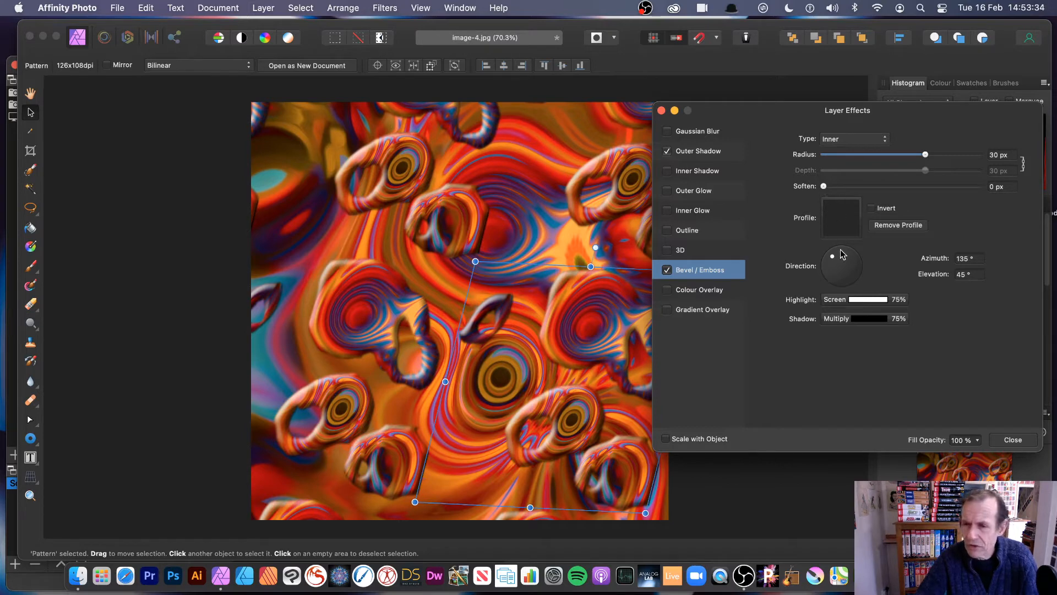
drag(835, 260, 837, 269)
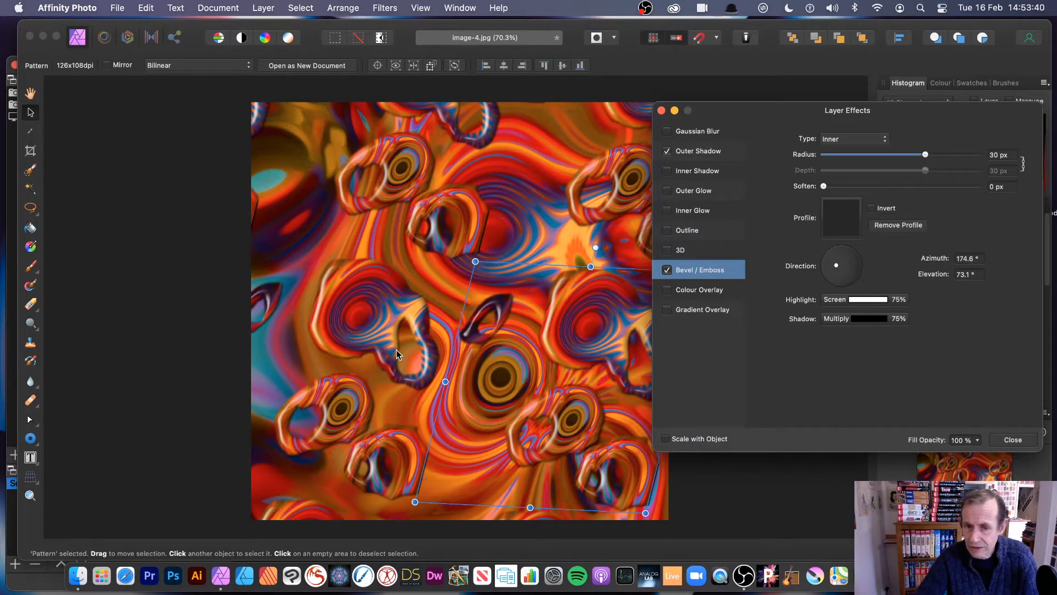
click(661, 111)
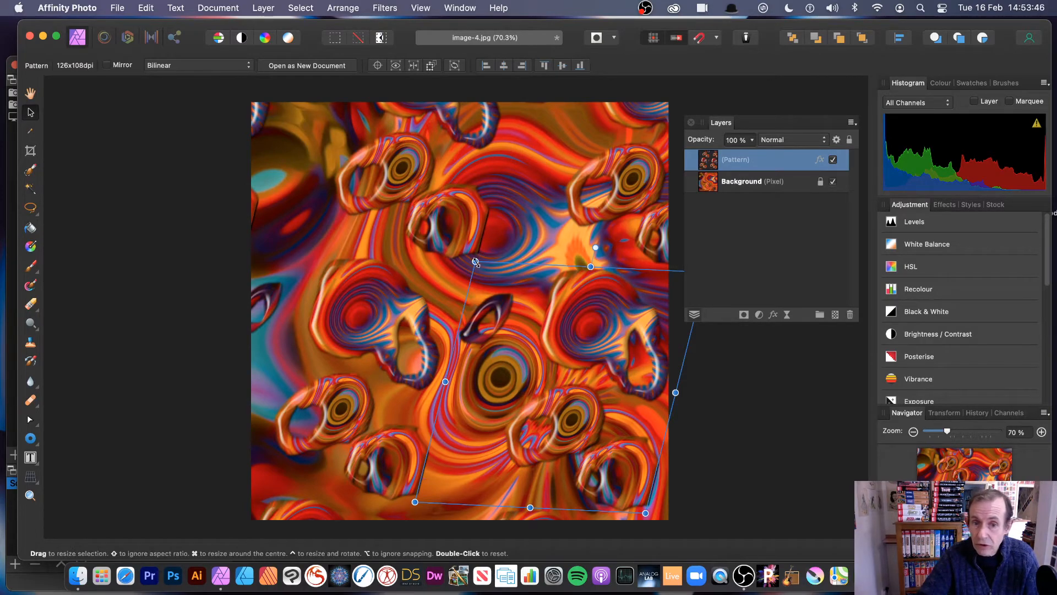
Step: Shrink the pattern tile towards its lower-right corner to 466x402dpi, filling the image with many small motifs
drag(475, 261, 637, 427)
click(263, 8)
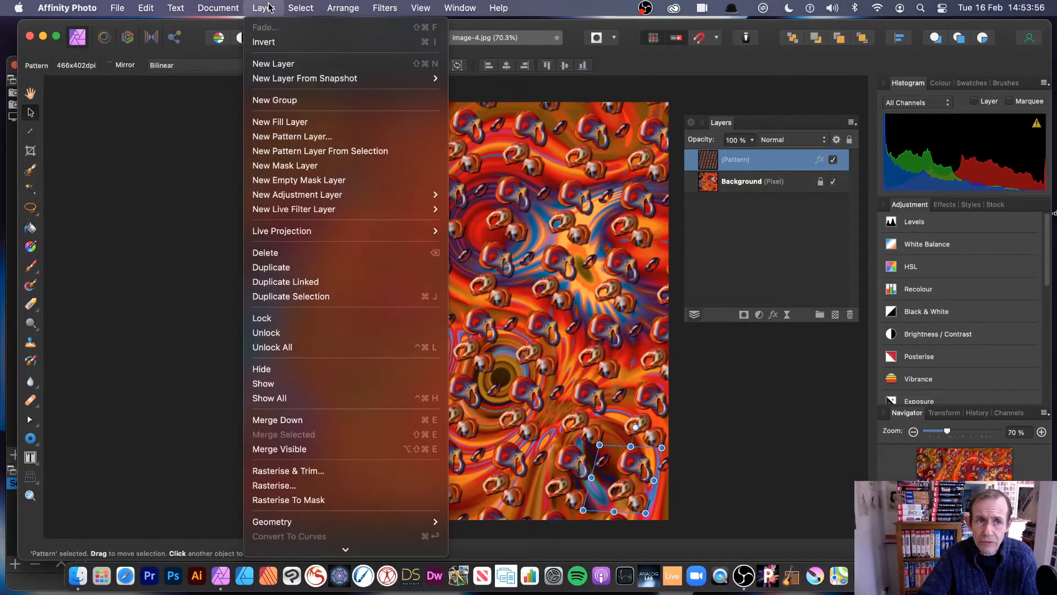
click(282, 268)
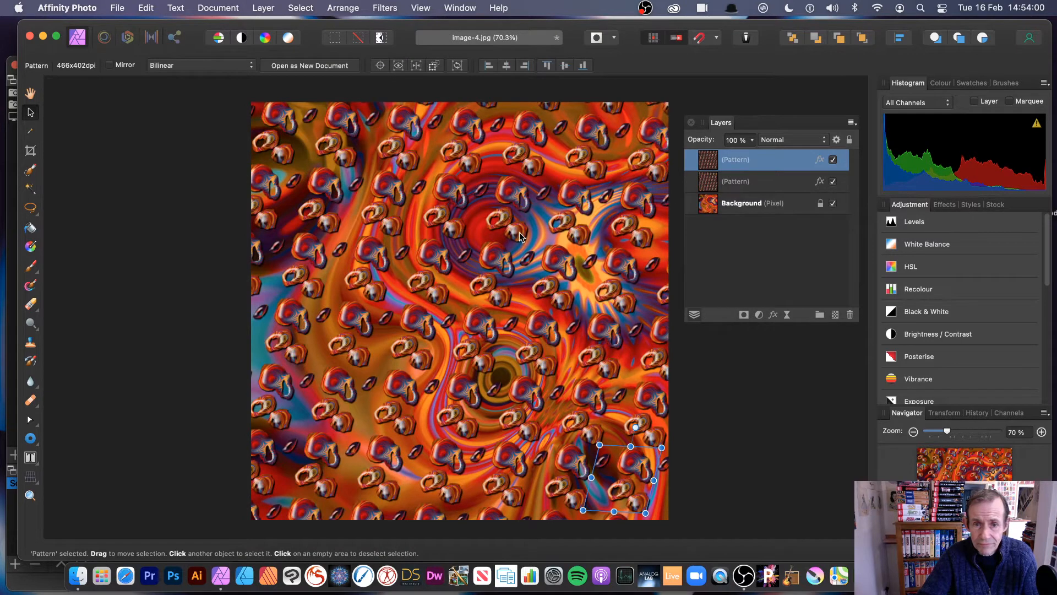
click(717, 162)
mouse_move(518, 238)
mouse_down()
mouse_move(453, 164)
mouse_move(526, 241)
mouse_up()
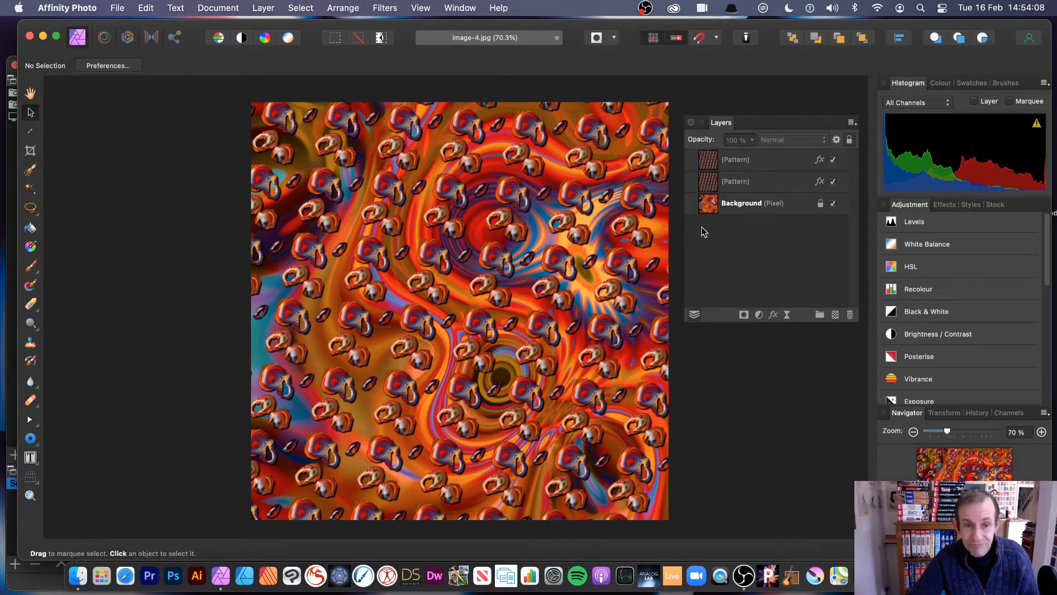
key(super+z)
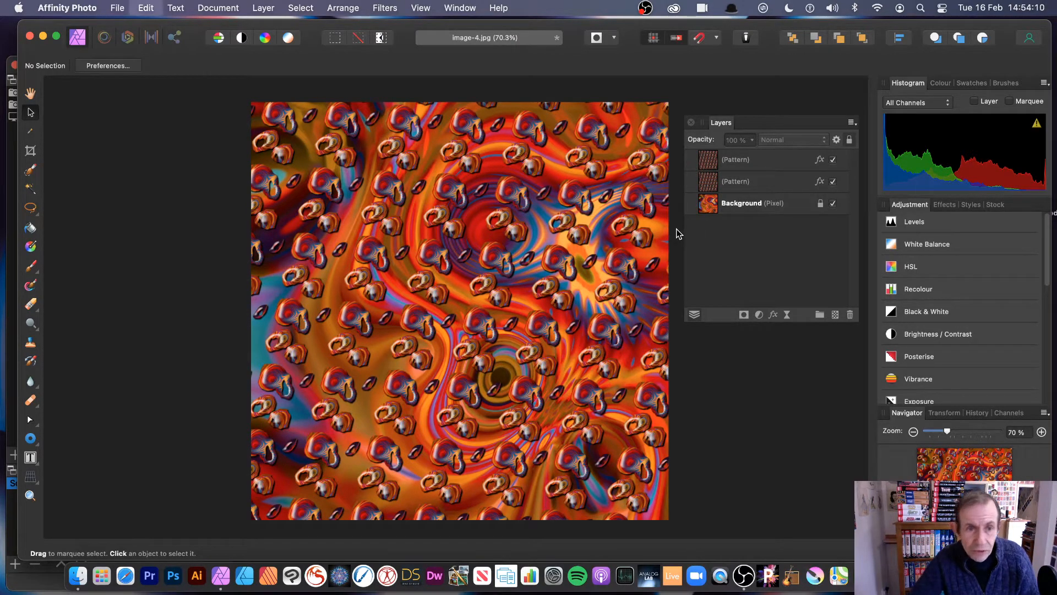
key(super+z)
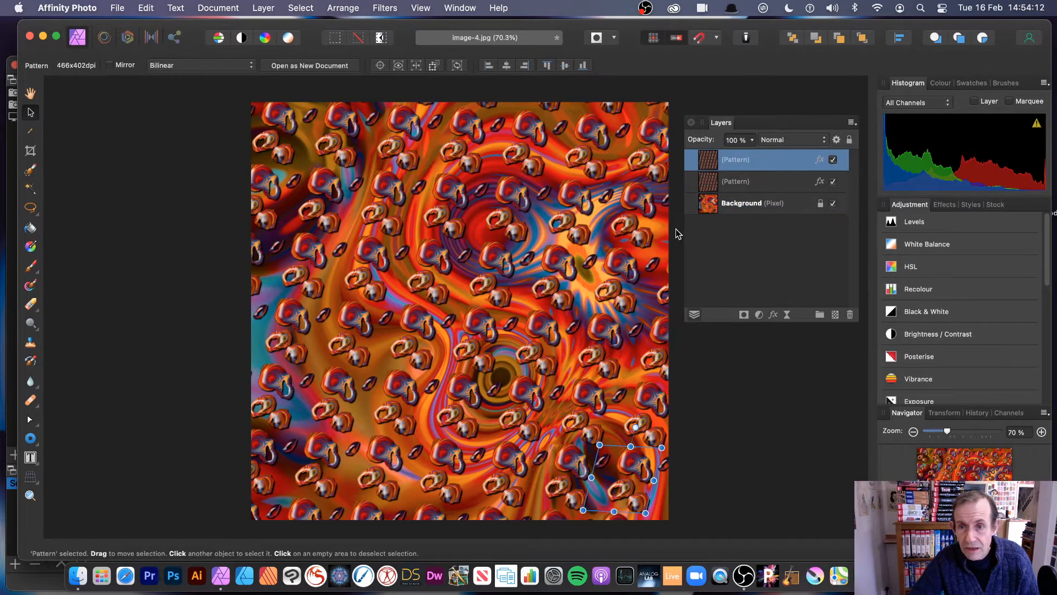
key(super+z)
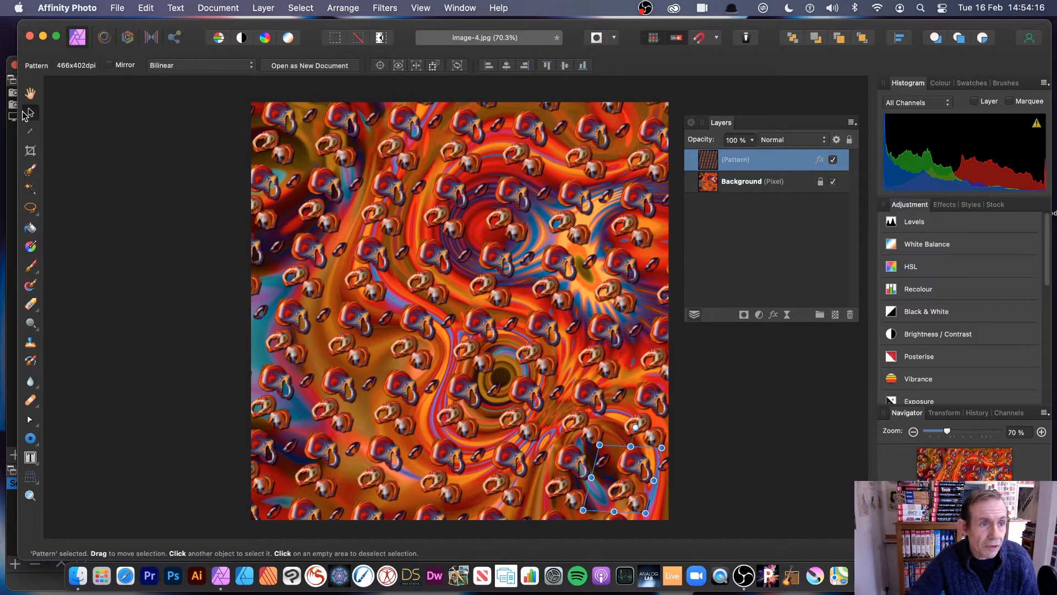
Step: Reselect the pattern layer, undo the last tile shrink, and rescale the pattern tile to 279x241dpi
drag(480, 178, 488, 242)
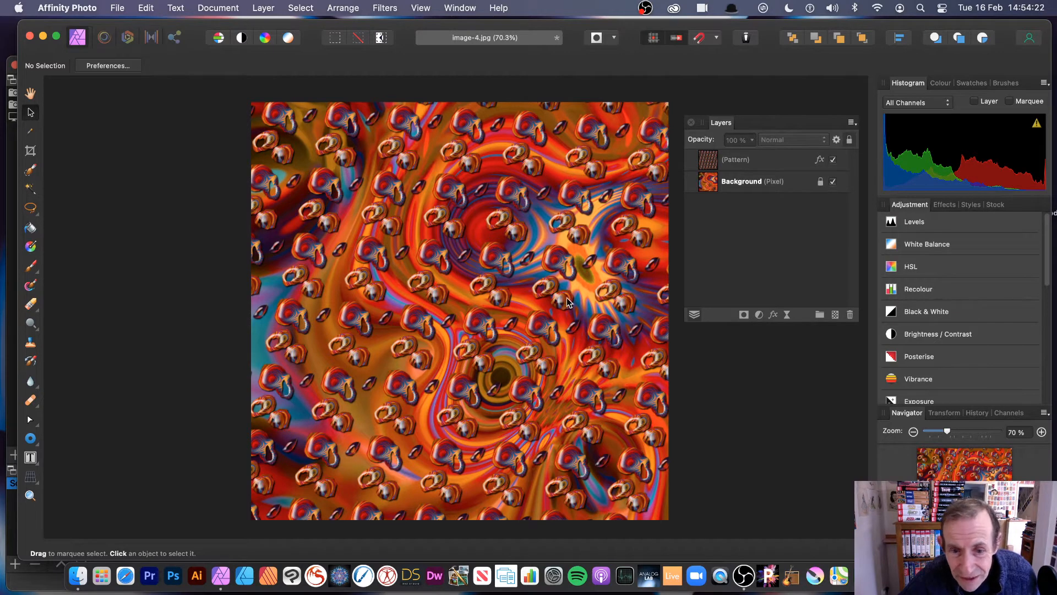
click(495, 332)
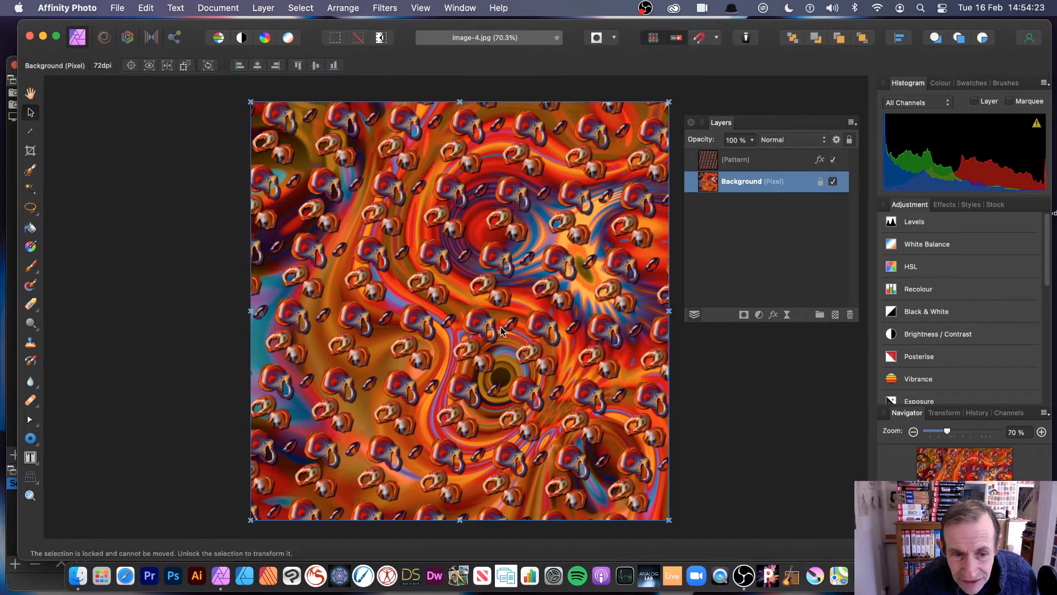
key(super+d)
click(642, 241)
click(638, 241)
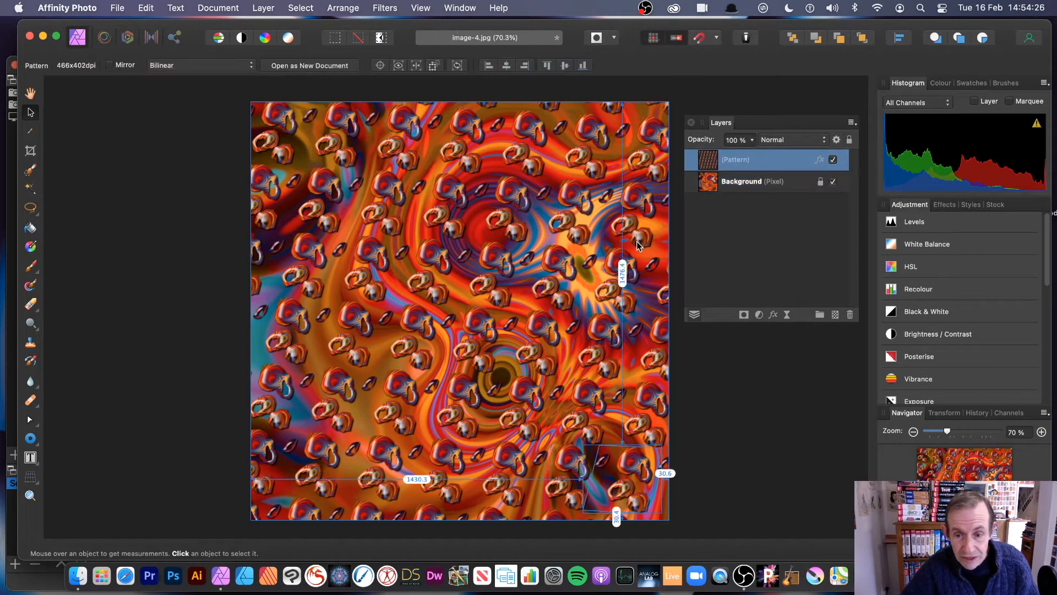
key(super+z)
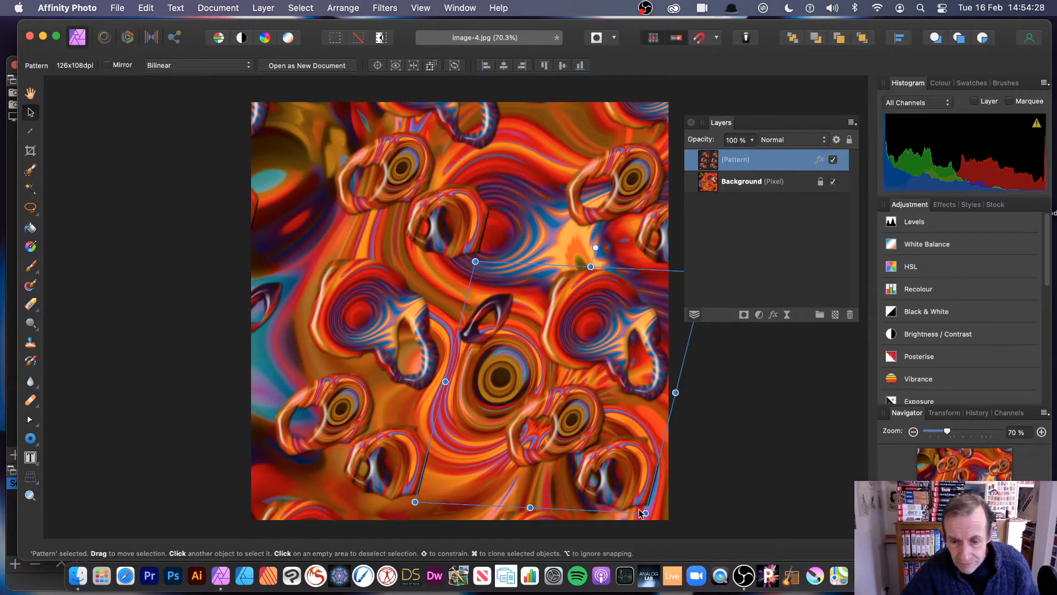
drag(642, 512, 533, 377)
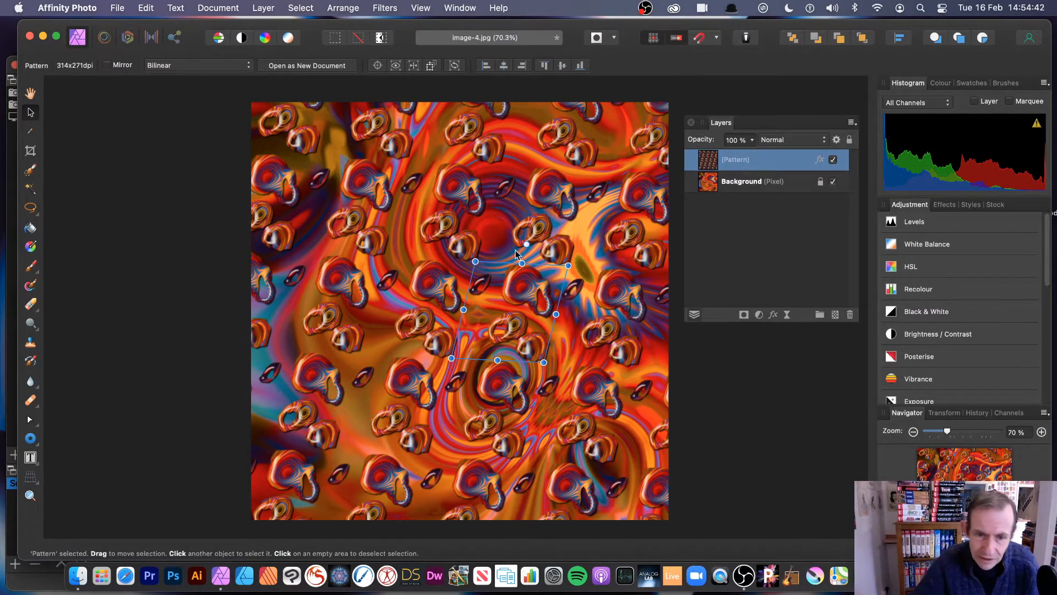
drag(475, 261, 467, 249)
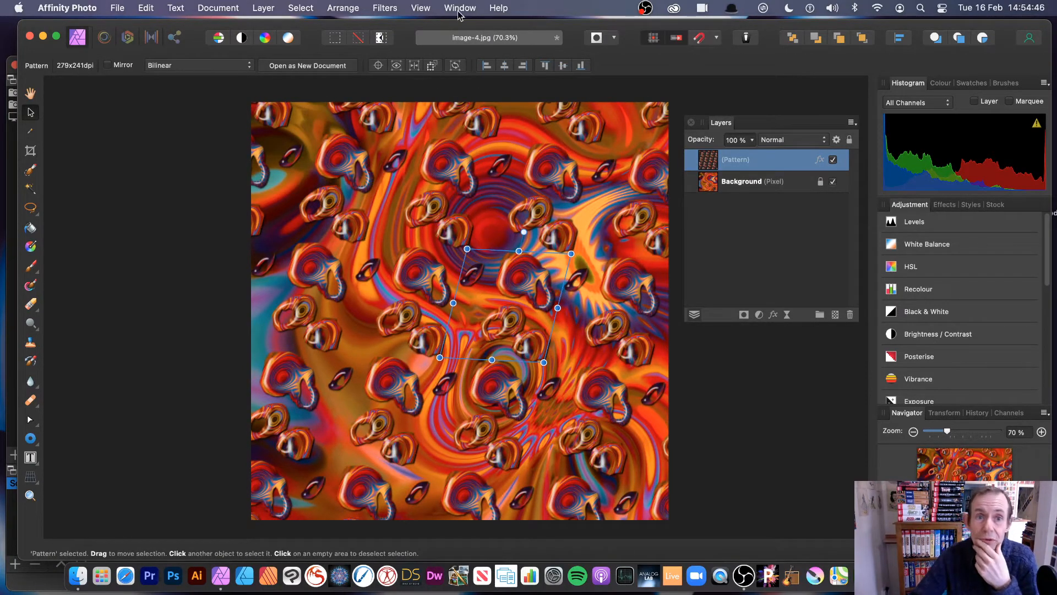
Step: Add a live Perspective filter to the pattern layer
click(264, 7)
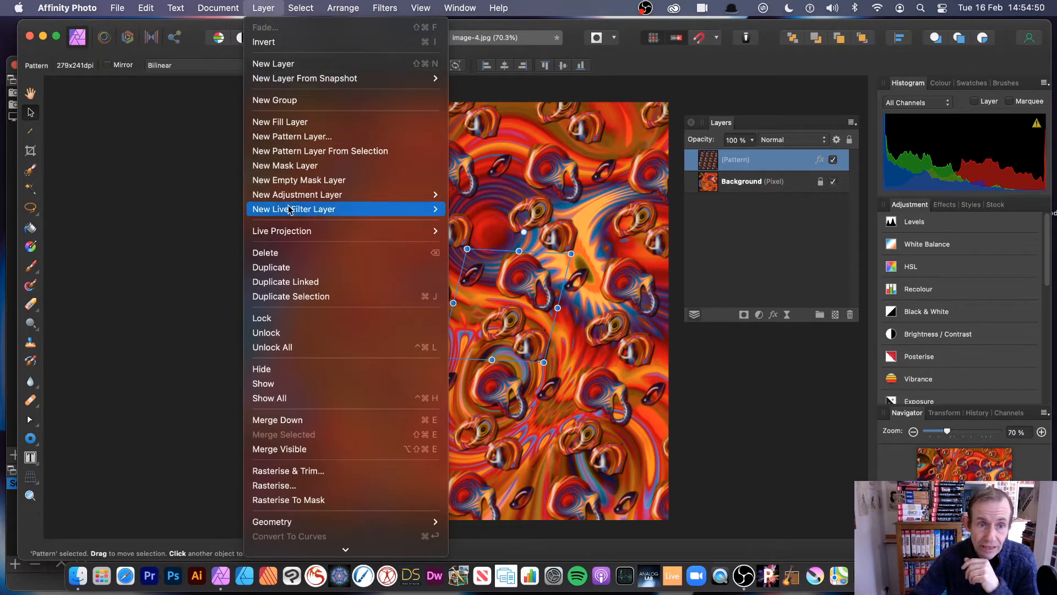
mouse_move(295, 212)
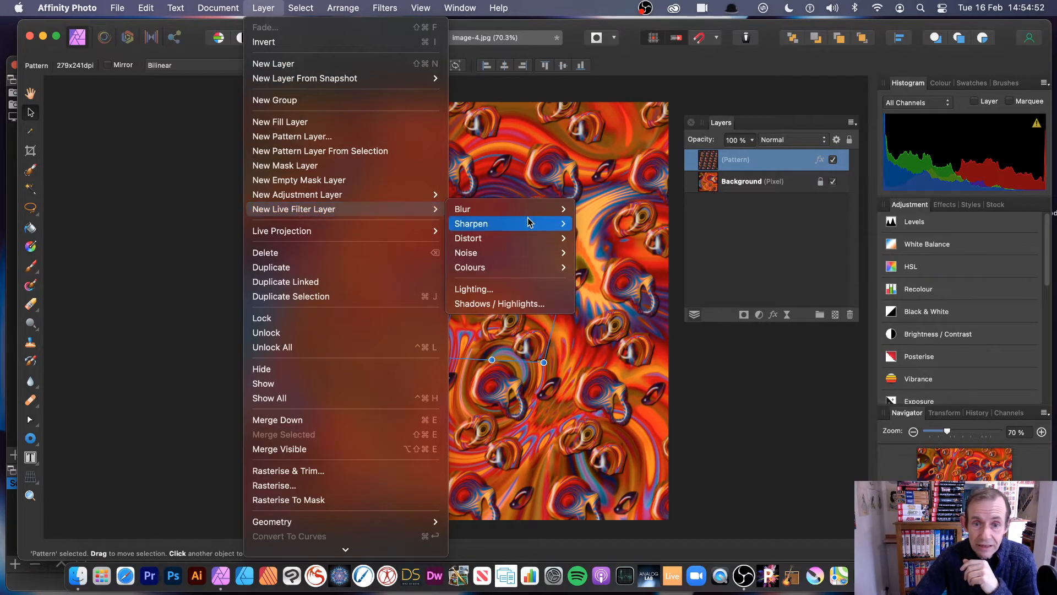
mouse_move(501, 239)
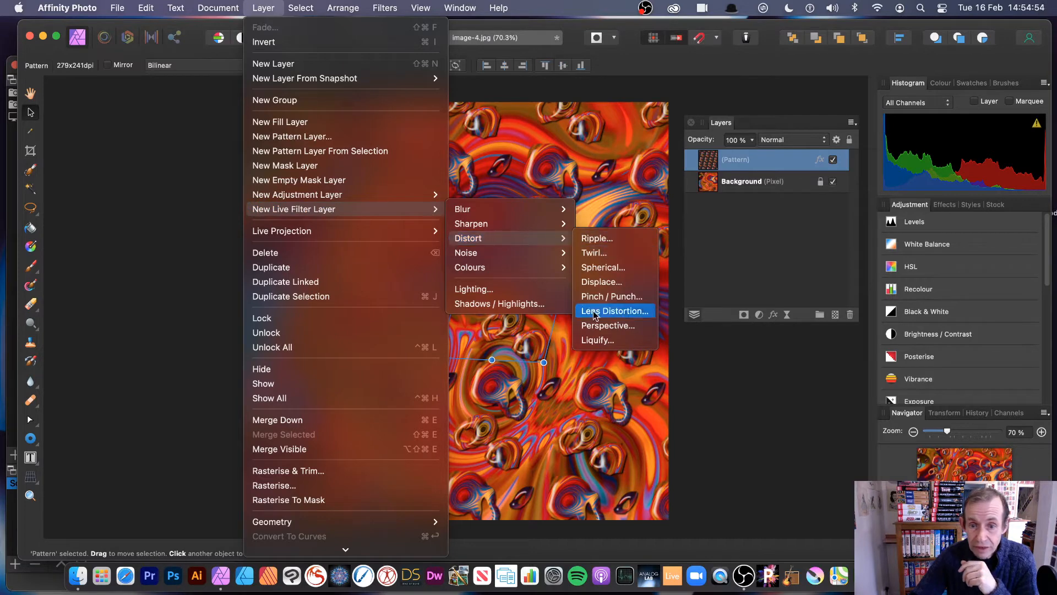
click(608, 325)
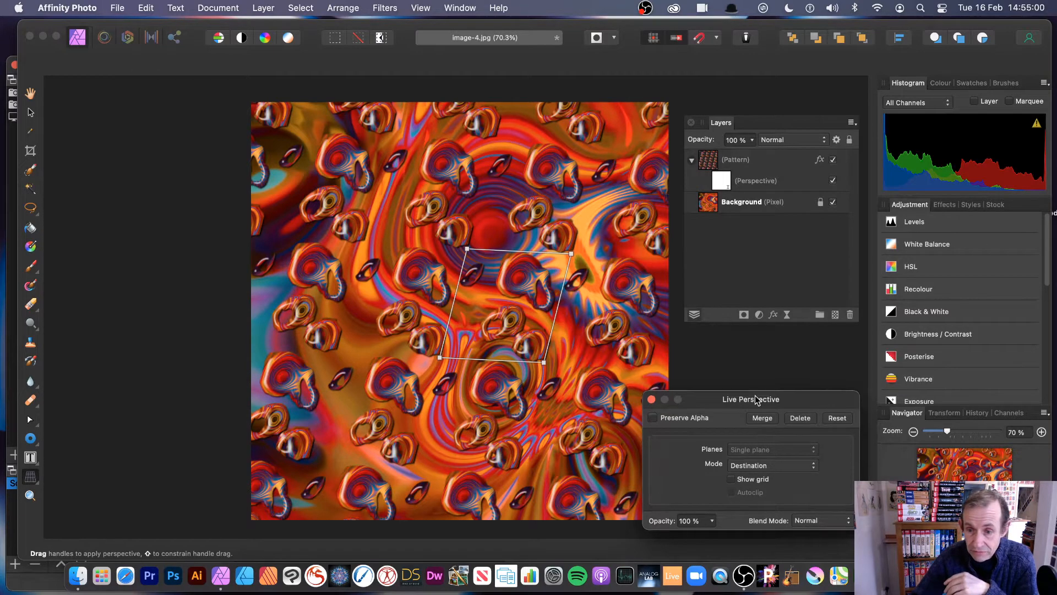
drag(756, 400, 656, 214)
drag(470, 252, 500, 289)
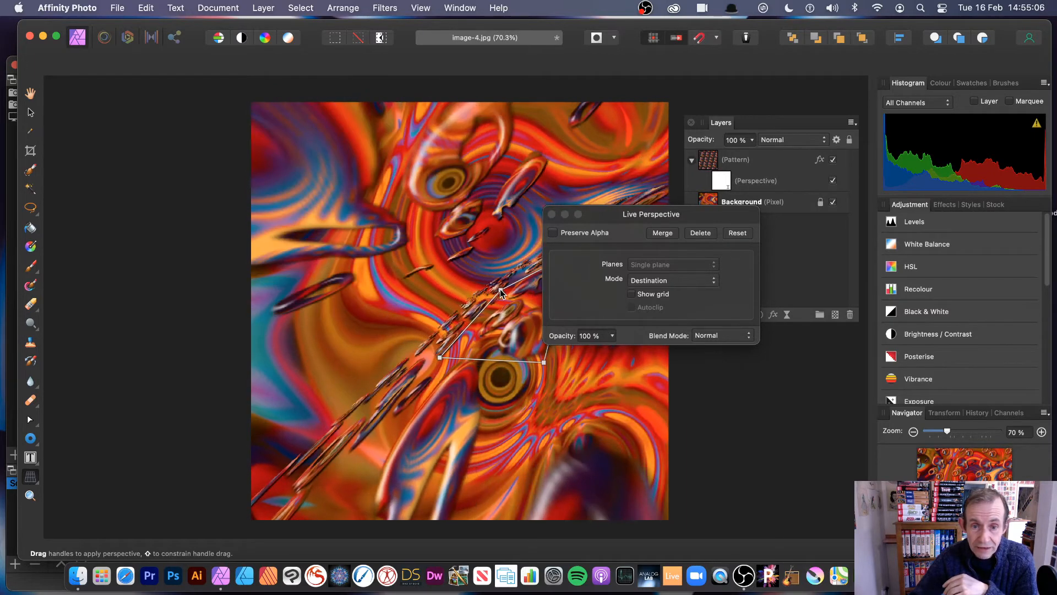
click(644, 282)
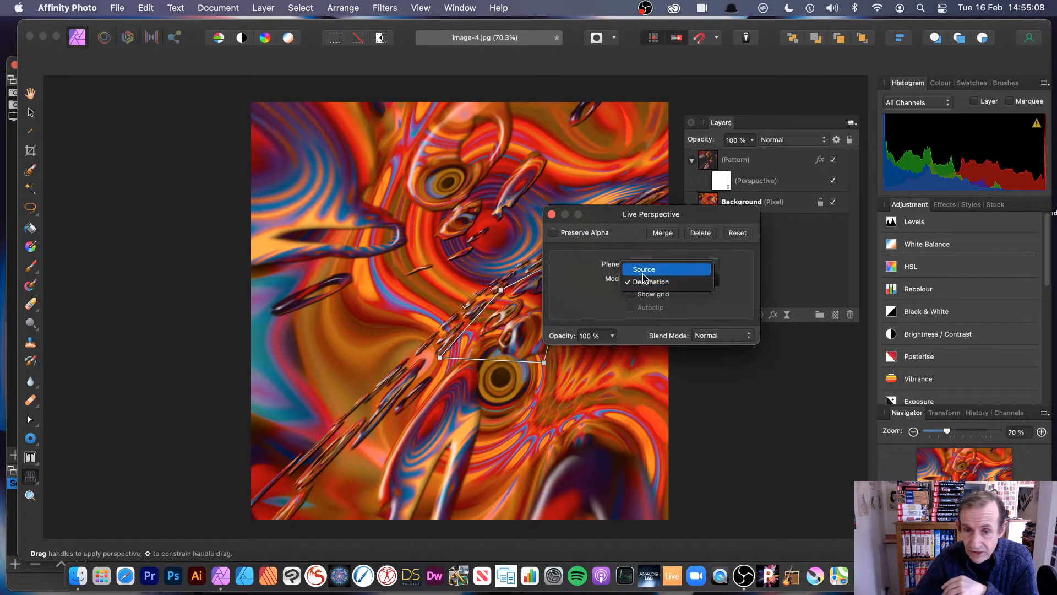
click(643, 269)
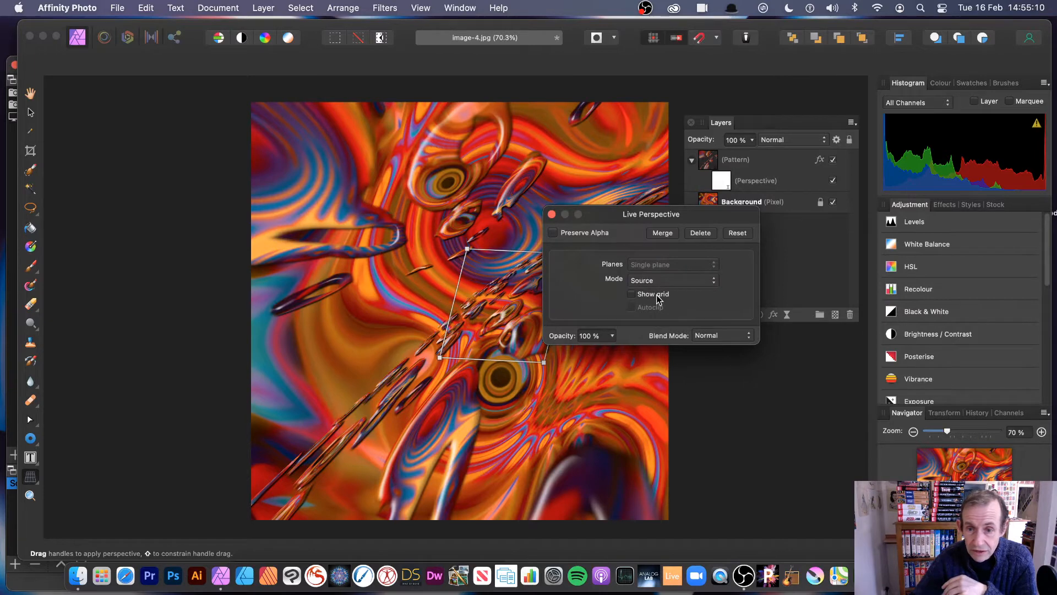
click(653, 279)
click(650, 293)
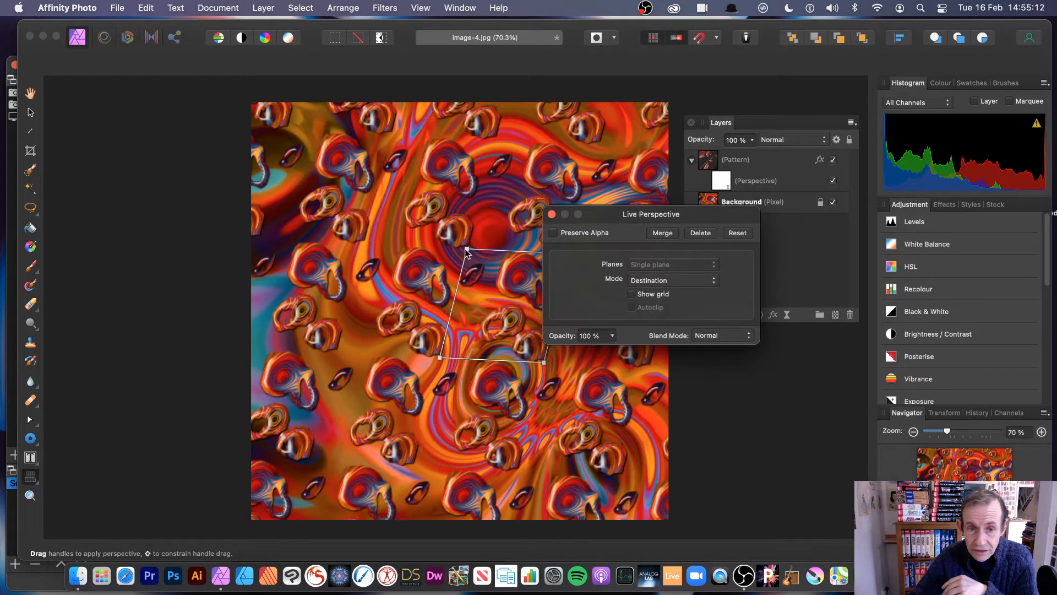
Step: Stretch the pattern by raising the perspective plane's upper-left corner towards the image's top edge, and rescale the pattern tile to 309x266dpi
drag(466, 251, 520, 120)
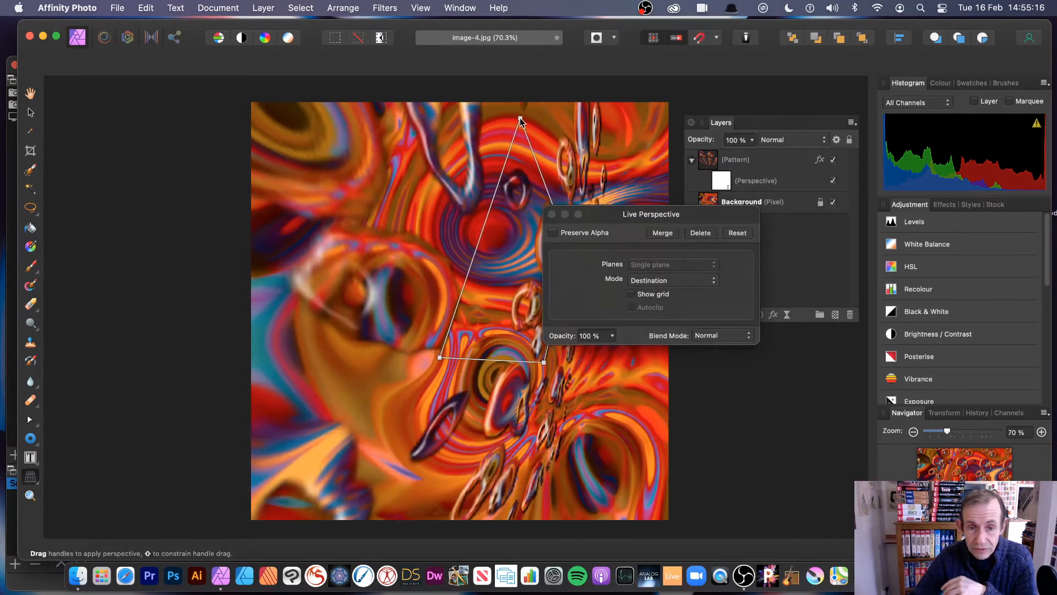
click(552, 215)
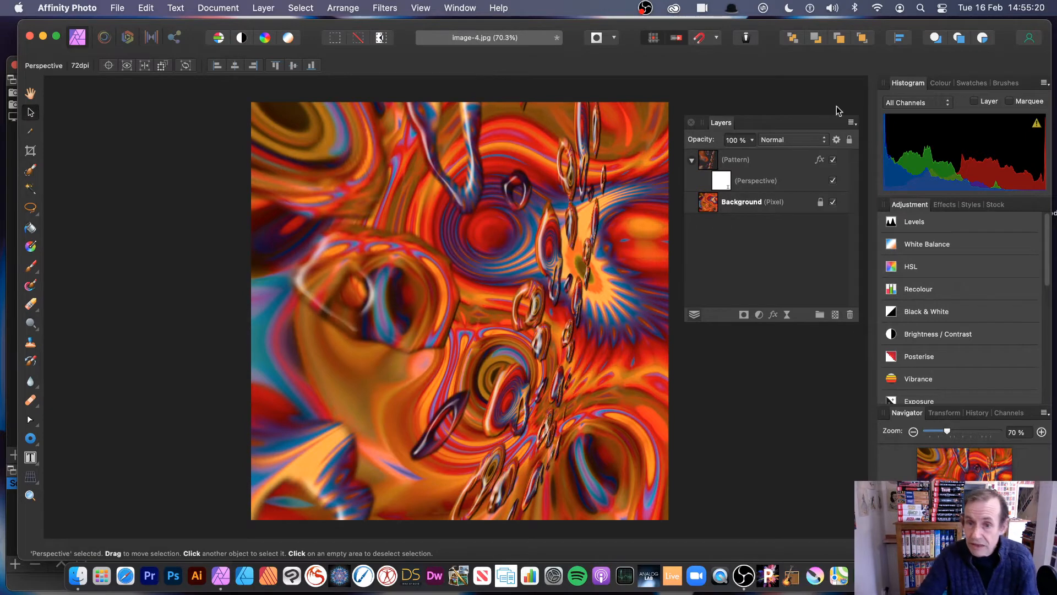
click(709, 163)
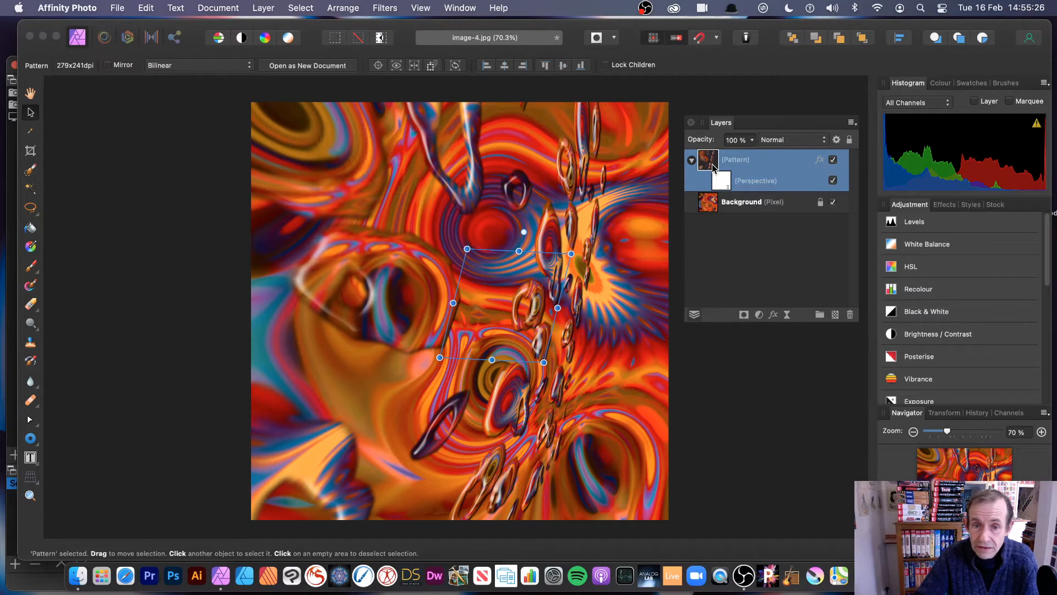
mouse_move(467, 249)
mouse_down()
mouse_move(491, 281)
mouse_move(475, 260)
mouse_up()
click(723, 183)
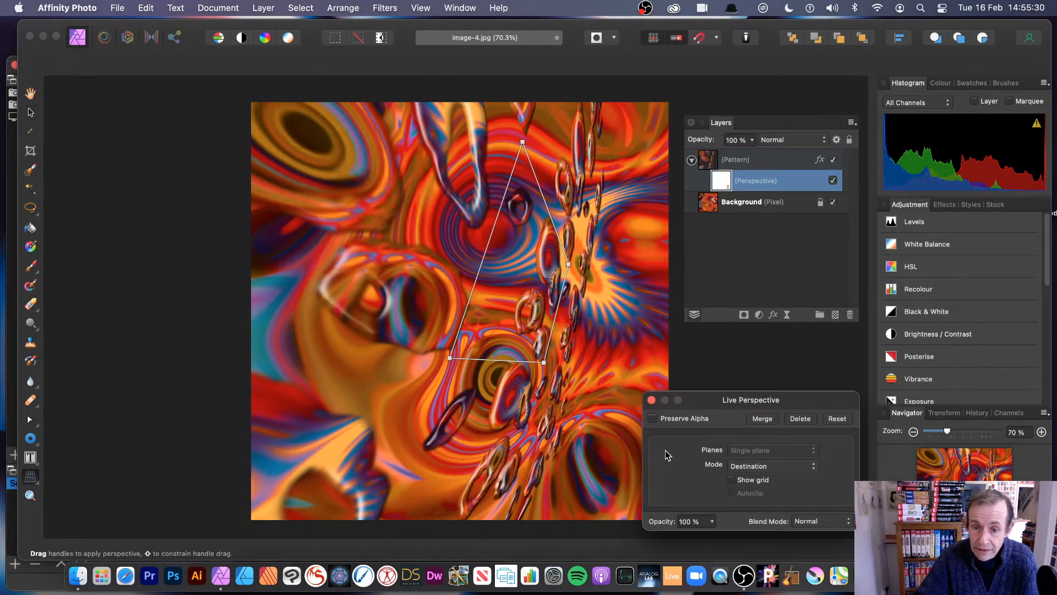
mouse_move(522, 142)
mouse_down()
mouse_move(506, 150)
mouse_move(525, 144)
mouse_up()
click(650, 400)
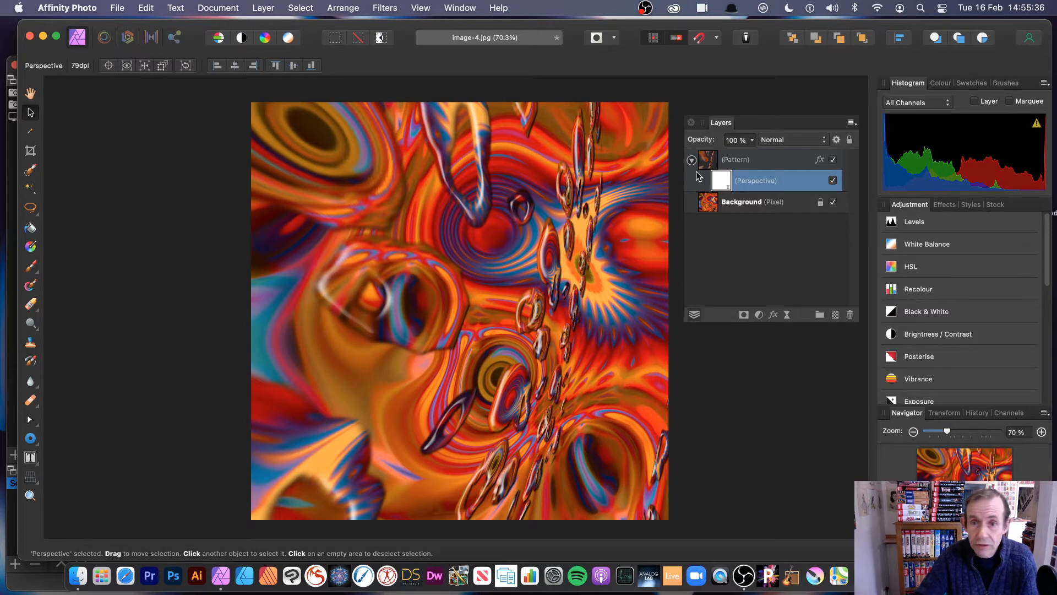
Step: Duplicate the pattern layer with its perspective filter, widen the copy's tile leftwards to 152x266dpi and rotate it clockwise
click(743, 162)
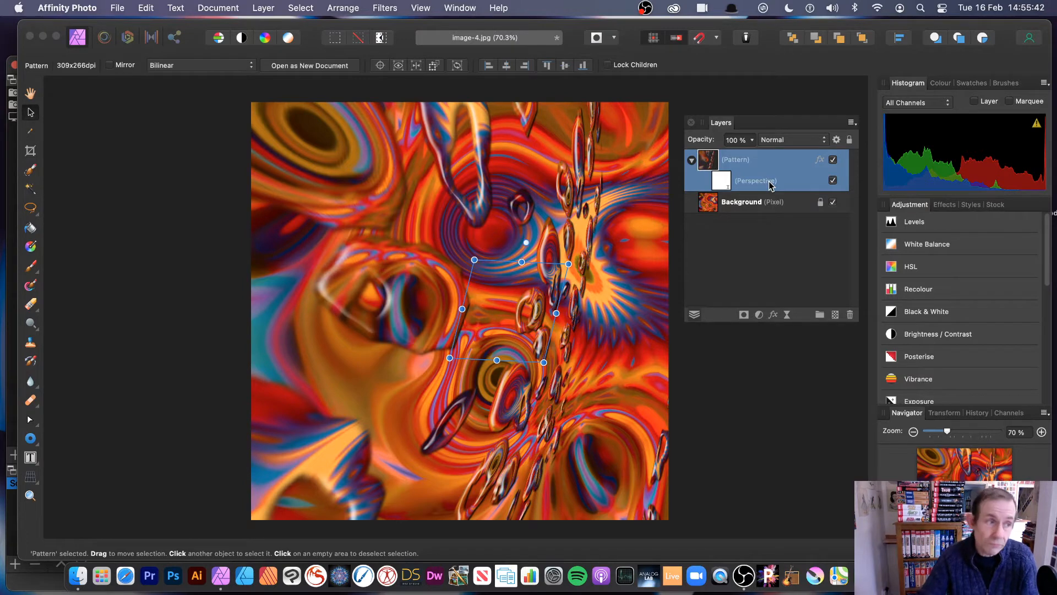
click(263, 8)
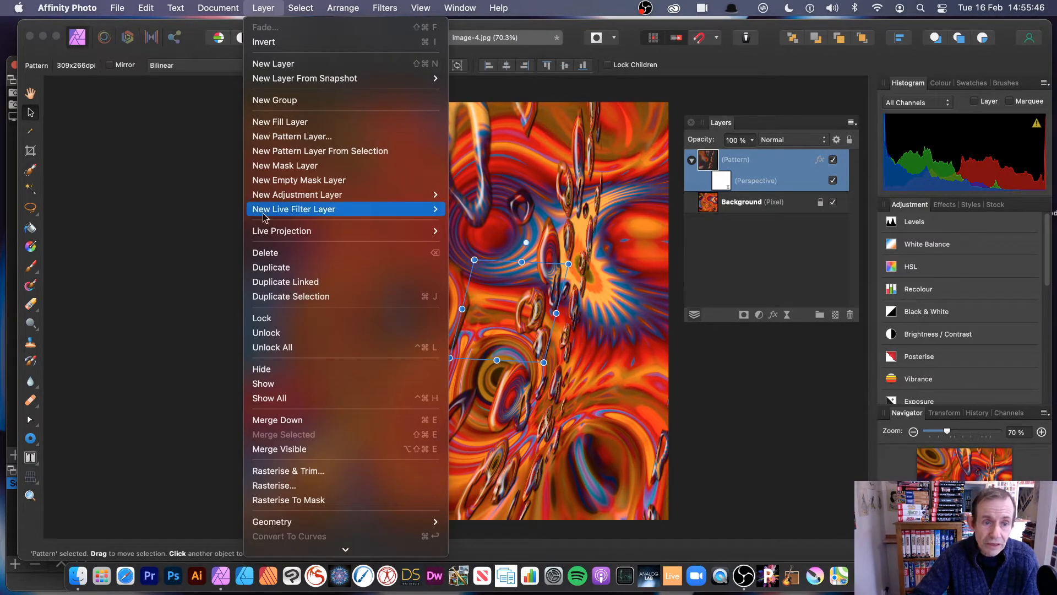
click(272, 267)
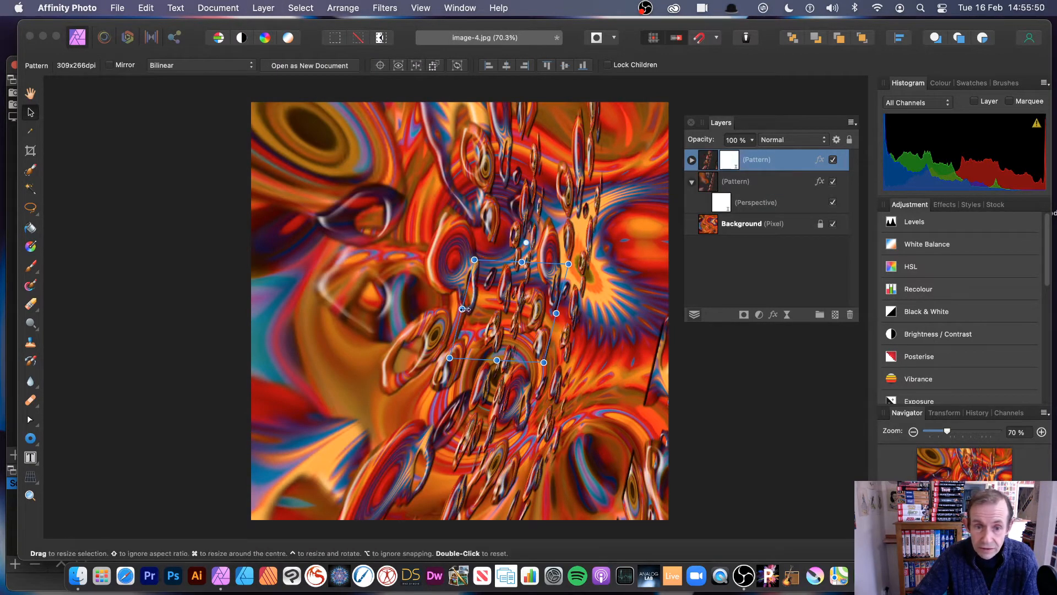
drag(457, 309, 359, 291)
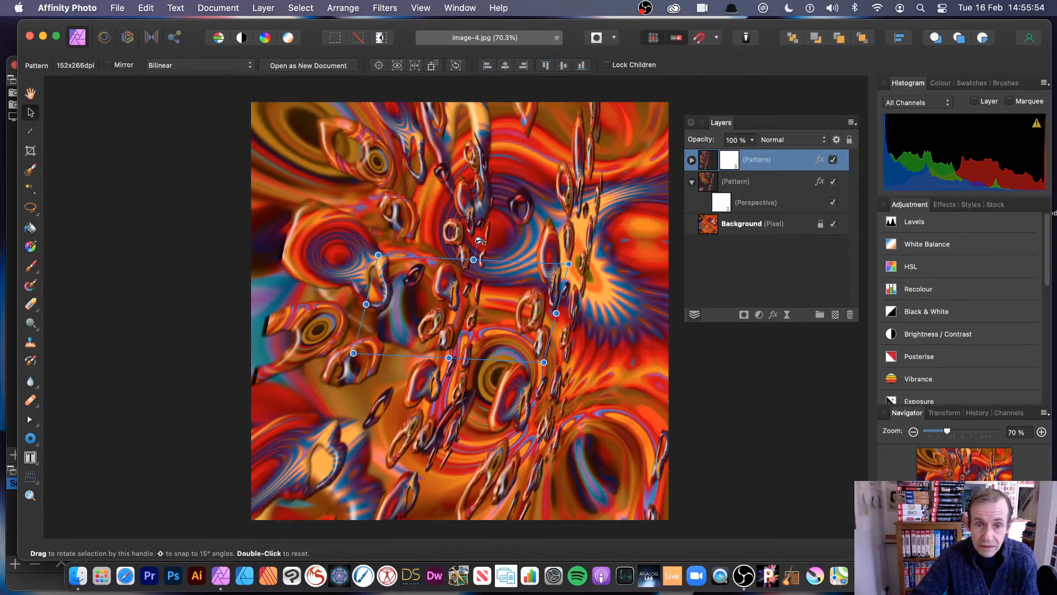
drag(474, 240, 524, 233)
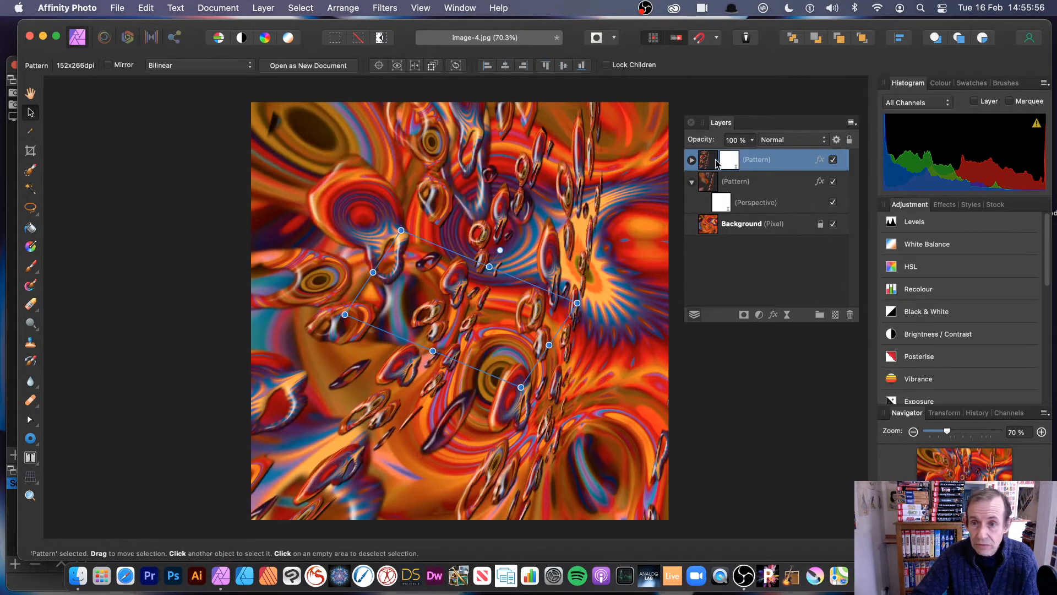
Step: Reshape the live perspective of the duplicated pattern by moving its plane corners, pulling the lowest corner further down
click(692, 161)
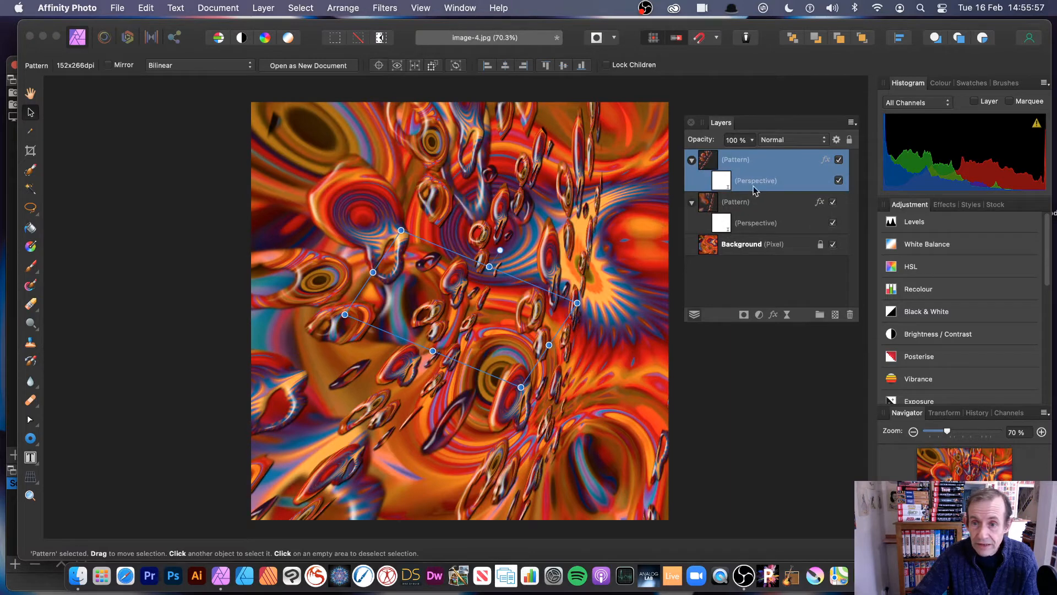
double_click(721, 182)
drag(482, 208, 521, 232)
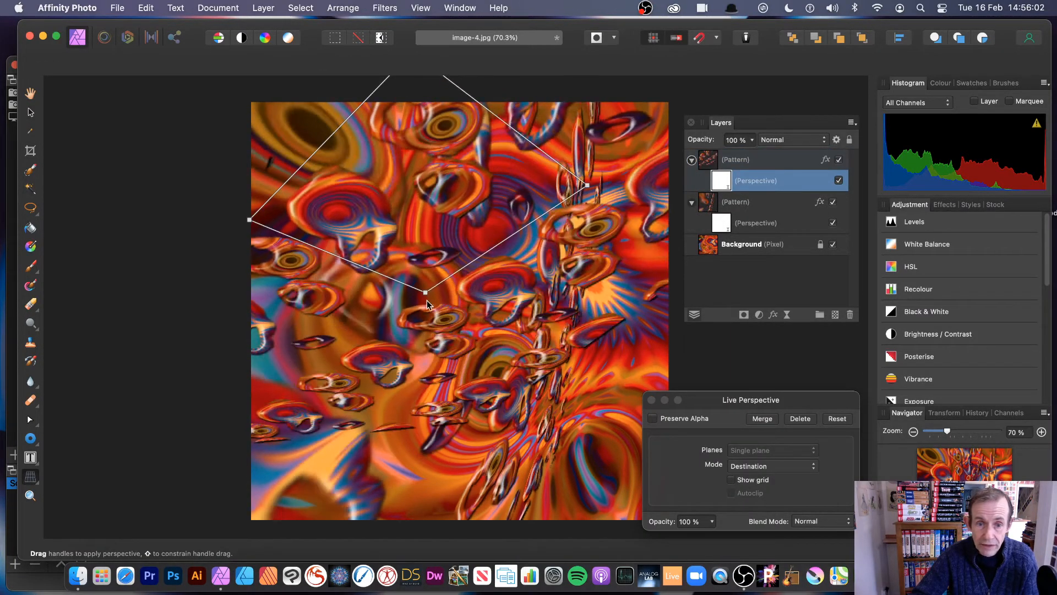
drag(425, 293, 439, 332)
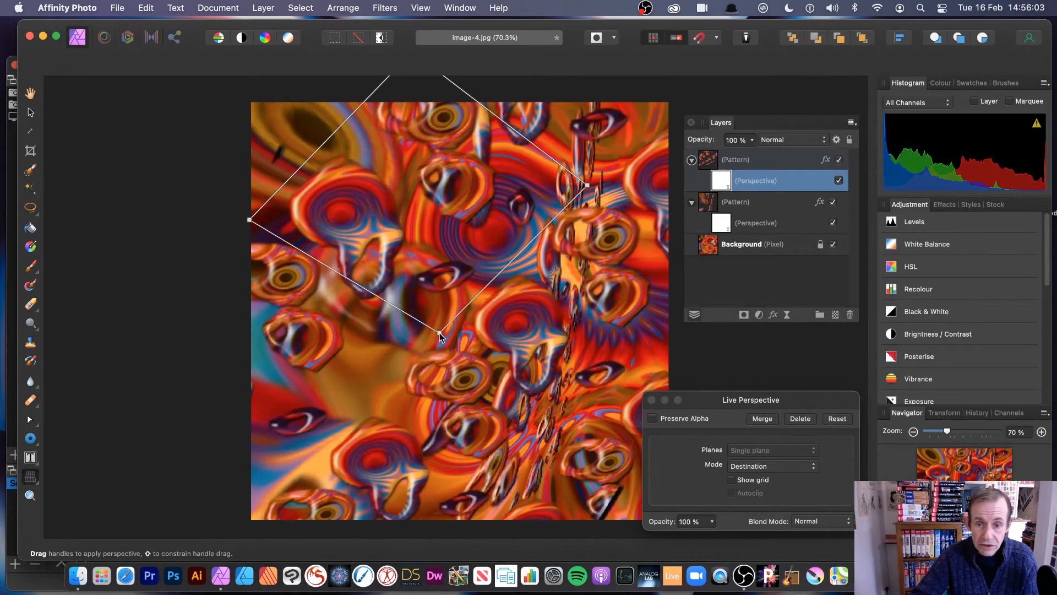
click(652, 400)
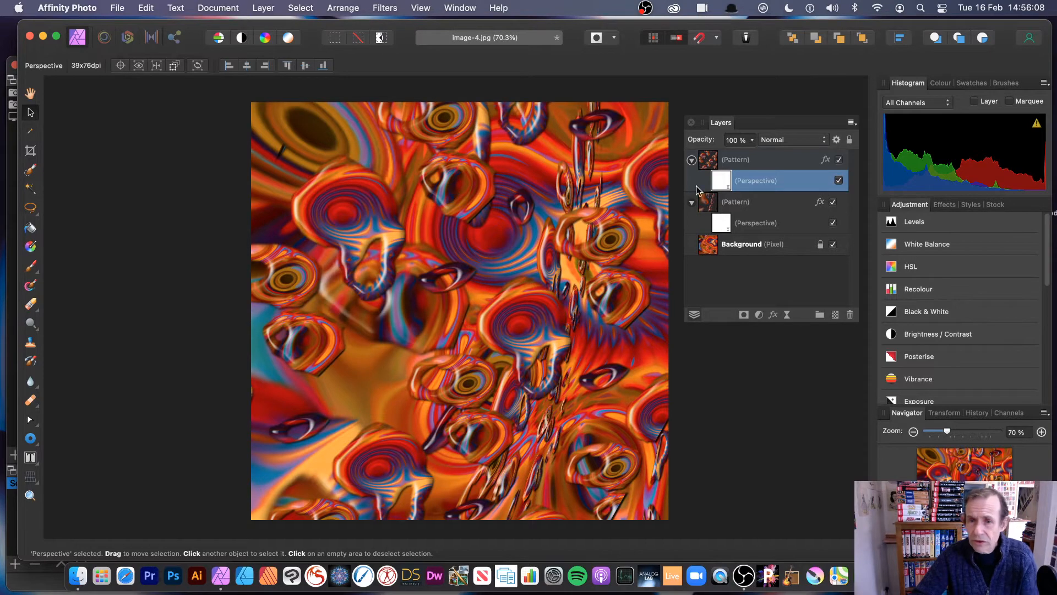
Step: Start a Deform filter on the duplicated pattern layer and place four control points across the tile
click(738, 160)
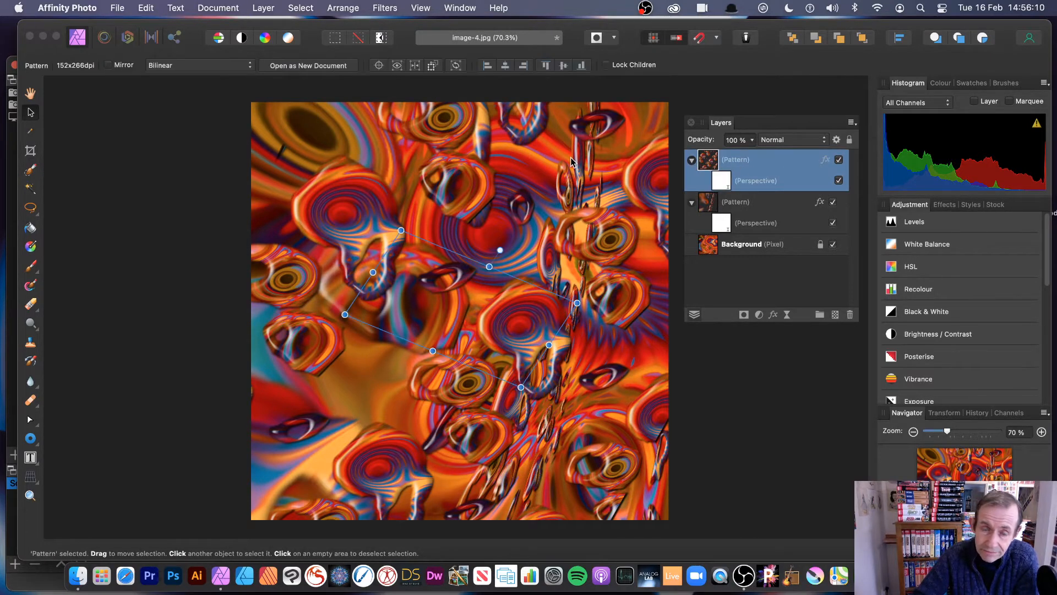
click(384, 9)
mouse_move(401, 90)
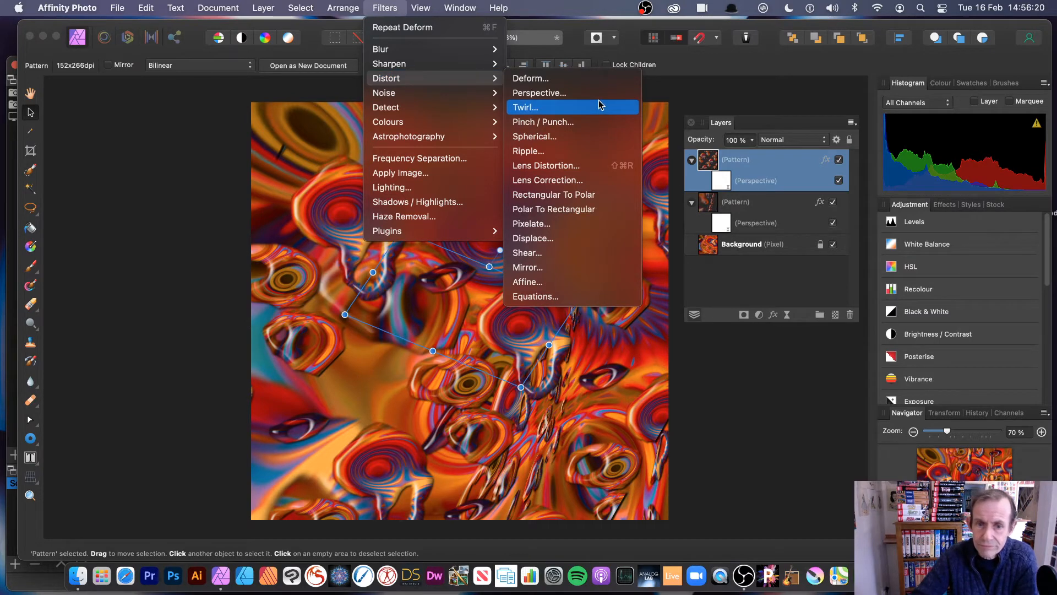
click(551, 83)
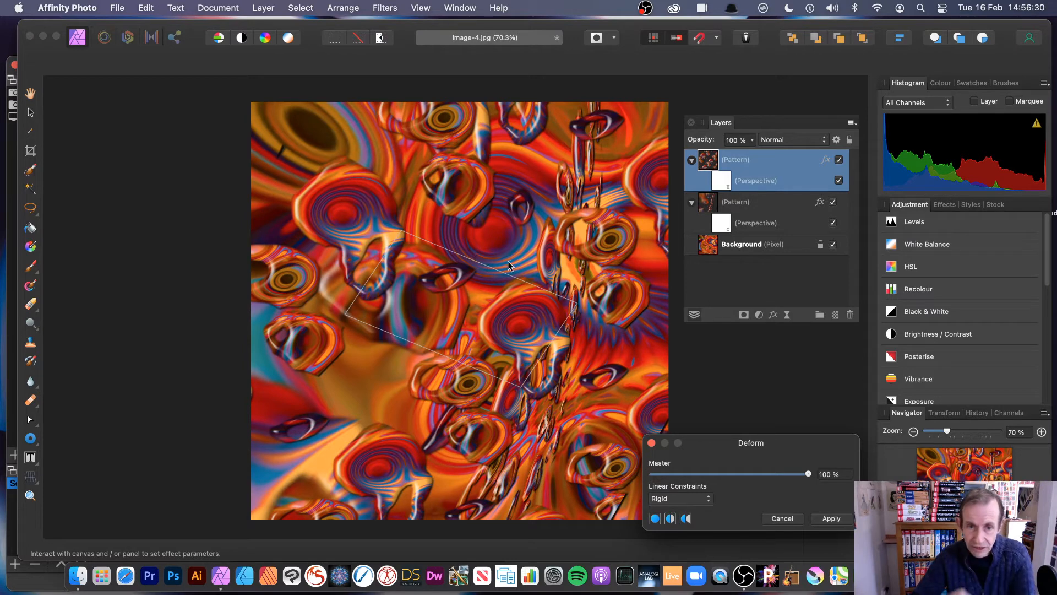
click(474, 307)
click(524, 268)
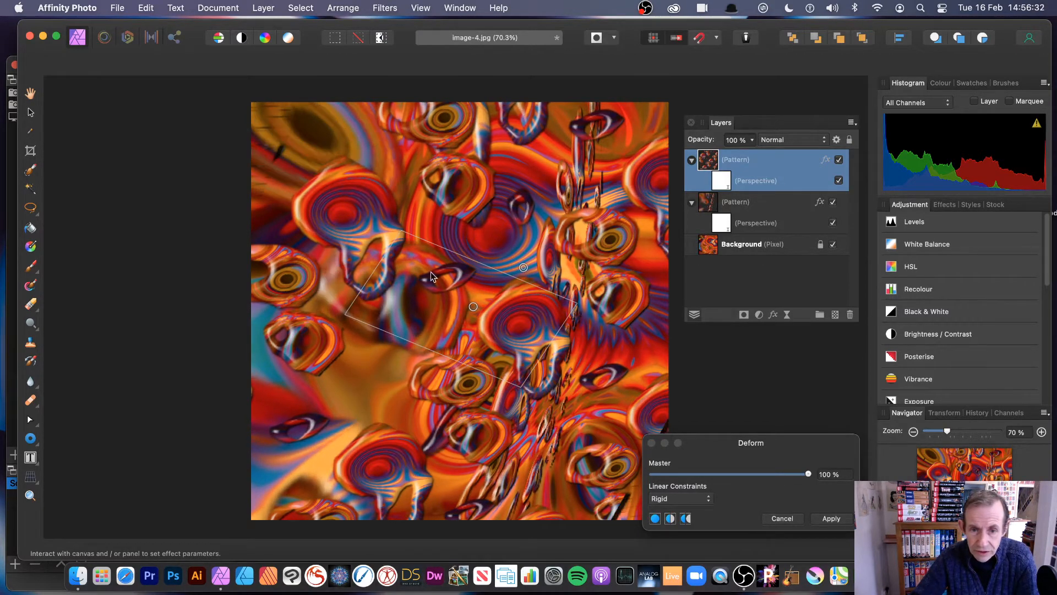
click(385, 232)
click(398, 308)
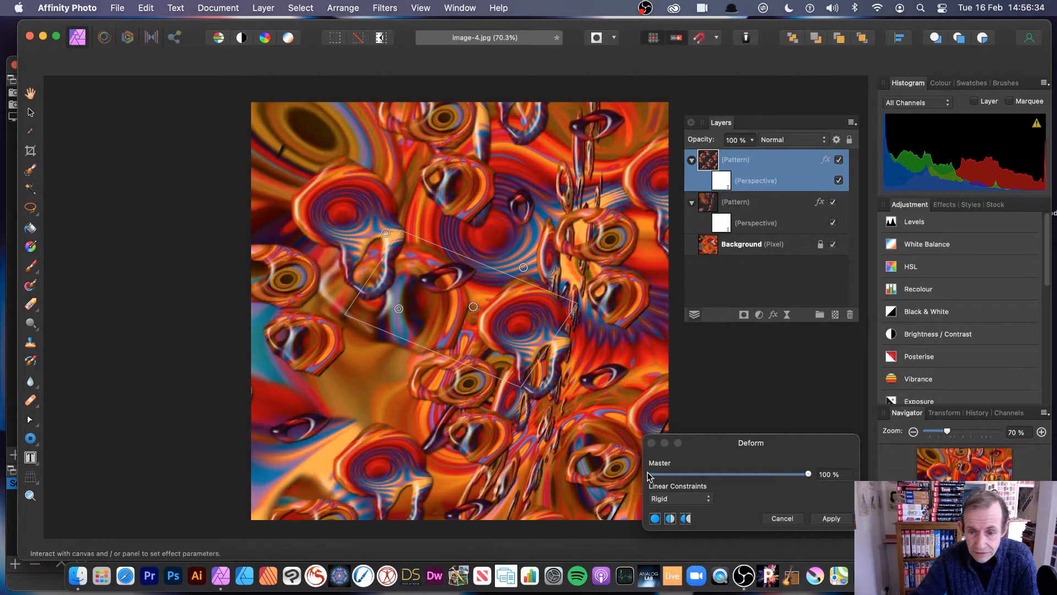
Step: Set the Deform linear constraints to Similarity, add another control point, and warp the duplicated pattern by pulling its points across the tile, applying the filter
click(688, 505)
click(670, 510)
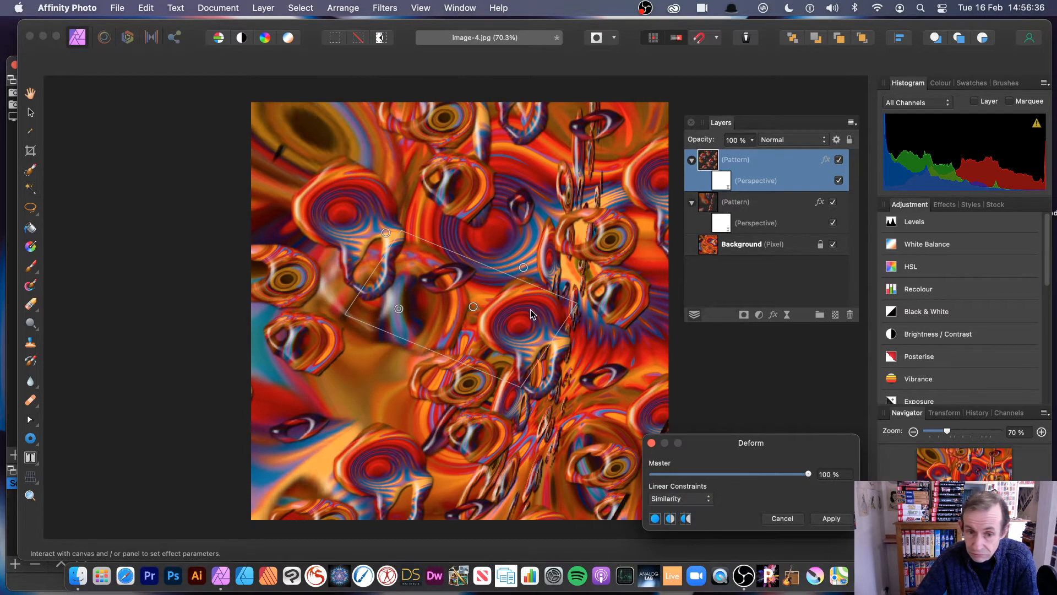
click(502, 344)
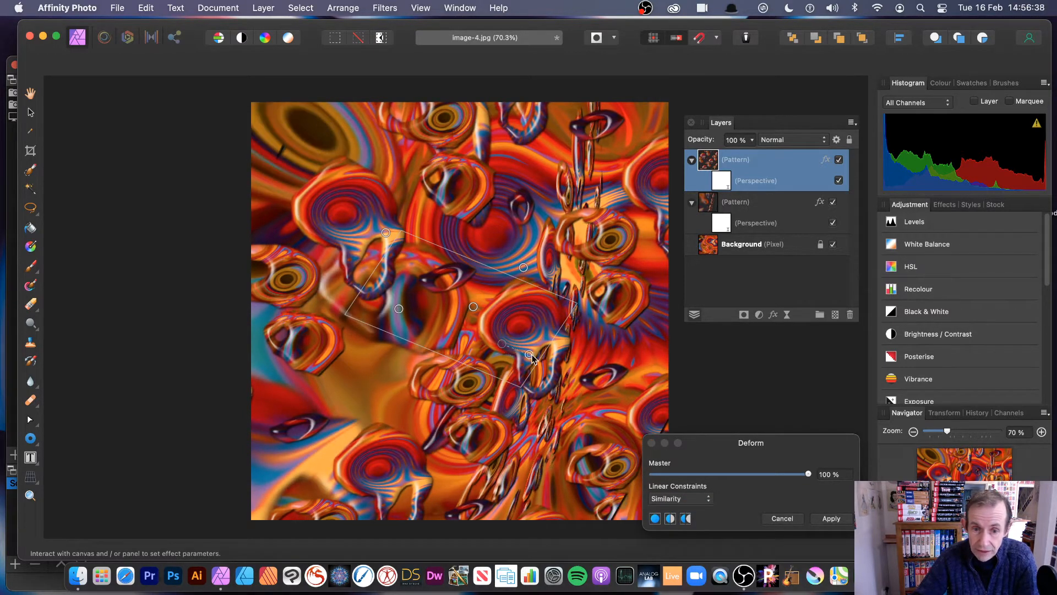
drag(532, 358, 370, 369)
drag(386, 232, 559, 324)
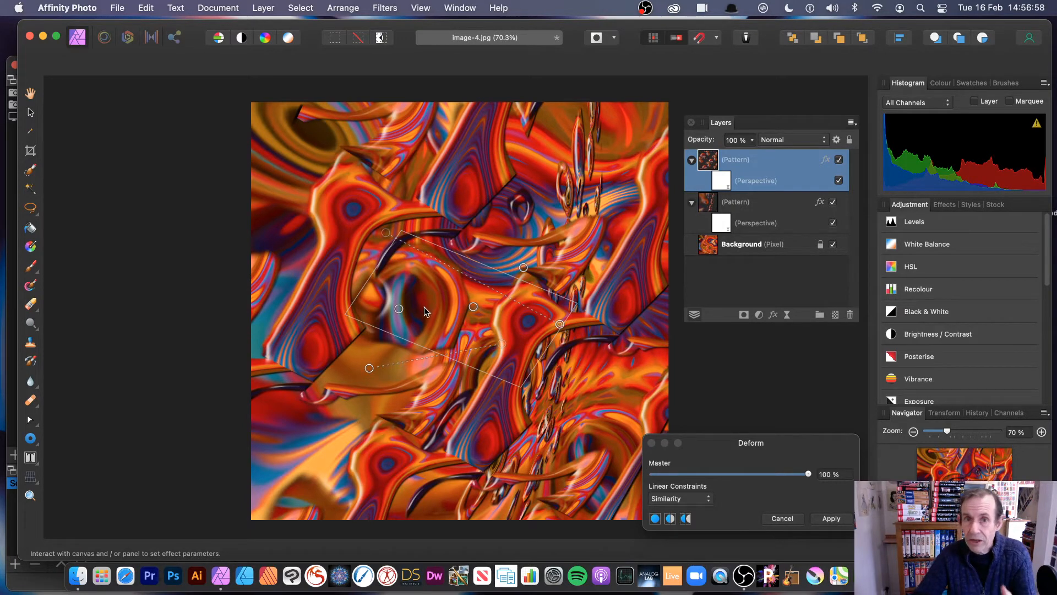
drag(489, 325, 396, 262)
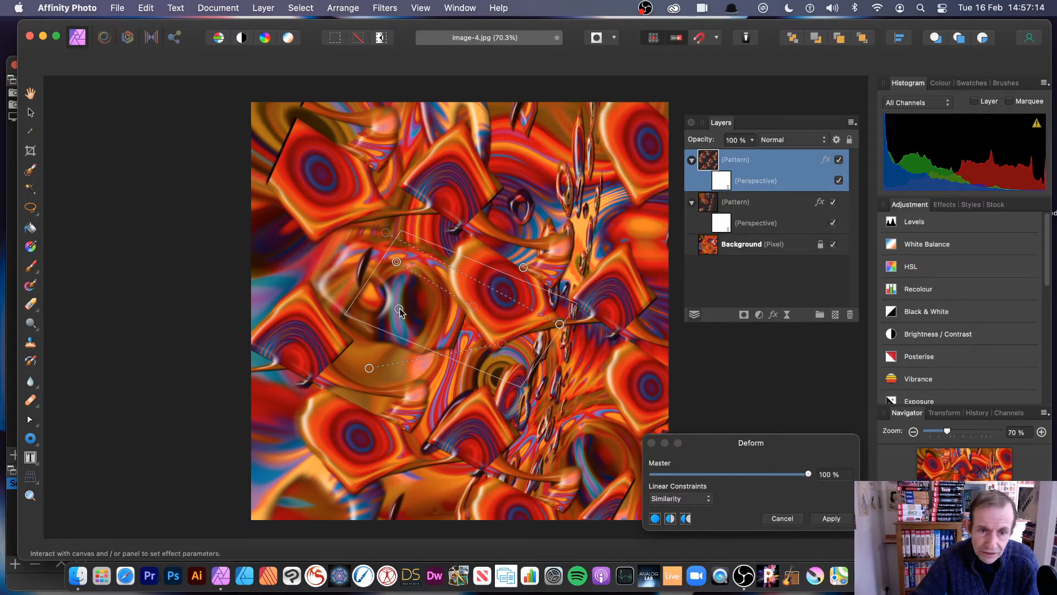
drag(400, 312, 399, 275)
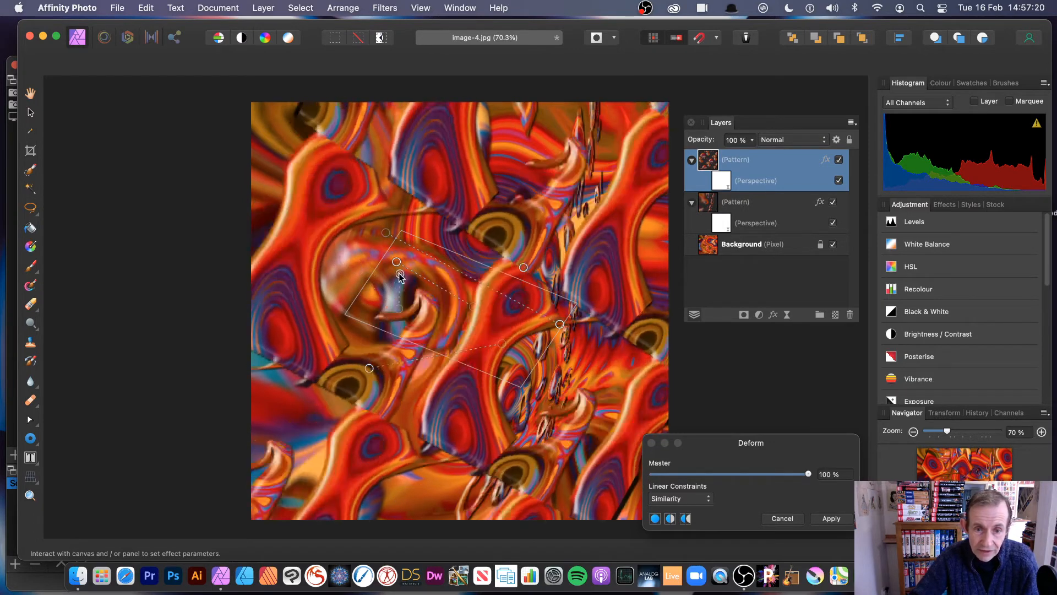
click(831, 519)
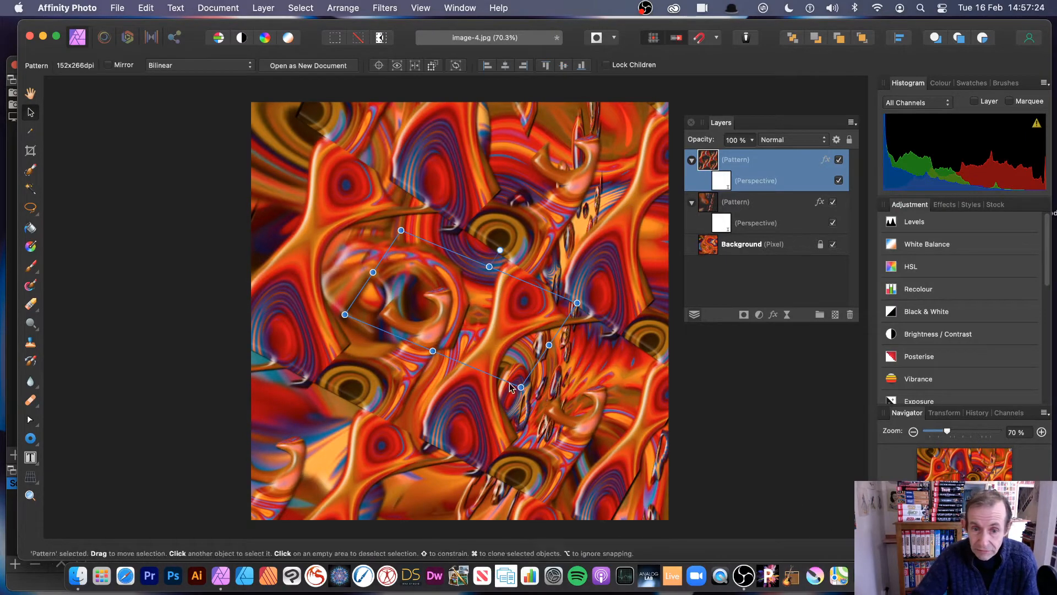
Step: Shrink the deformed pattern's tile to 325x568dpi and duplicate the layer, expanding the copy to show its perspective filter
drag(510, 383, 458, 303)
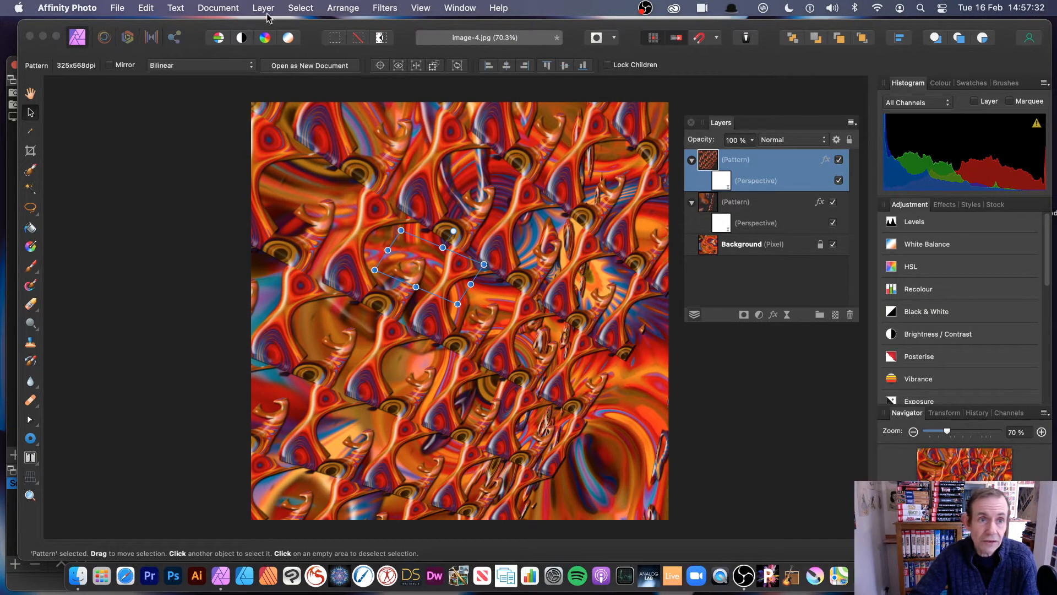
click(267, 10)
click(277, 268)
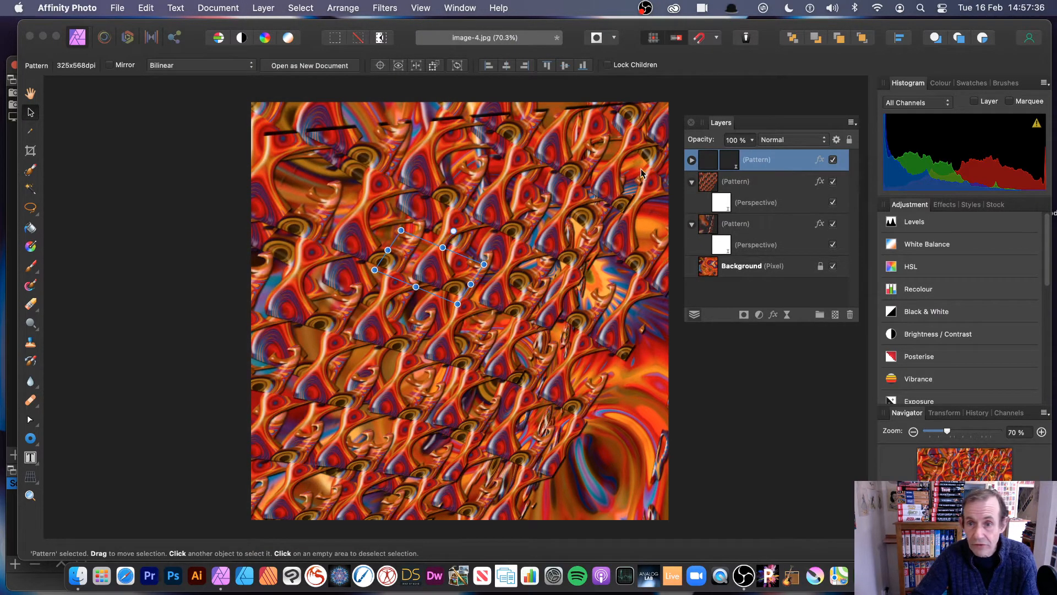
click(692, 160)
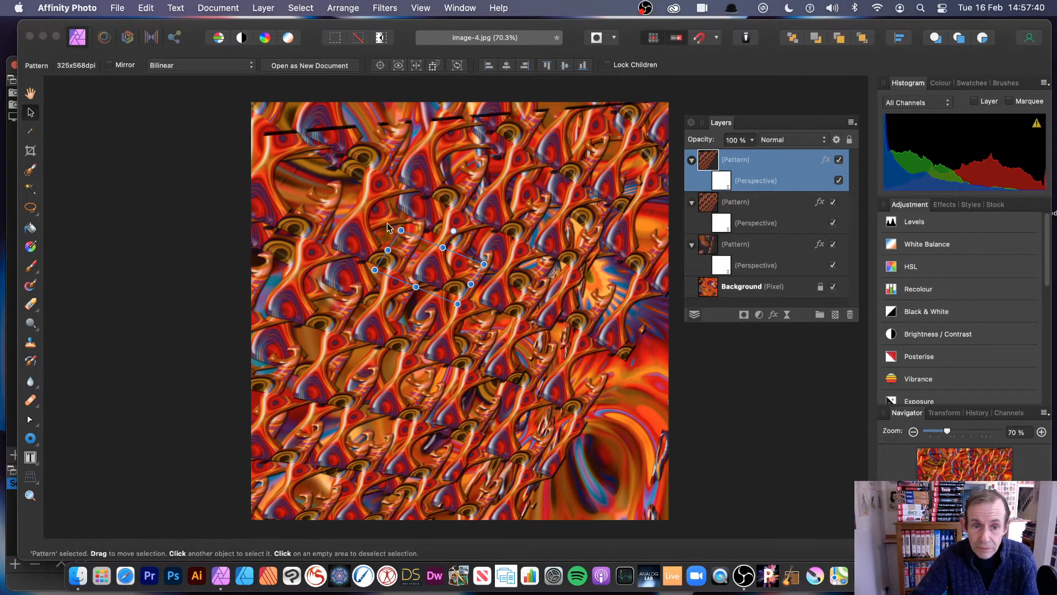
Step: Enlarge the new copy's pattern tile to 205x358dpi and rotate it clockwise
drag(401, 230, 404, 221)
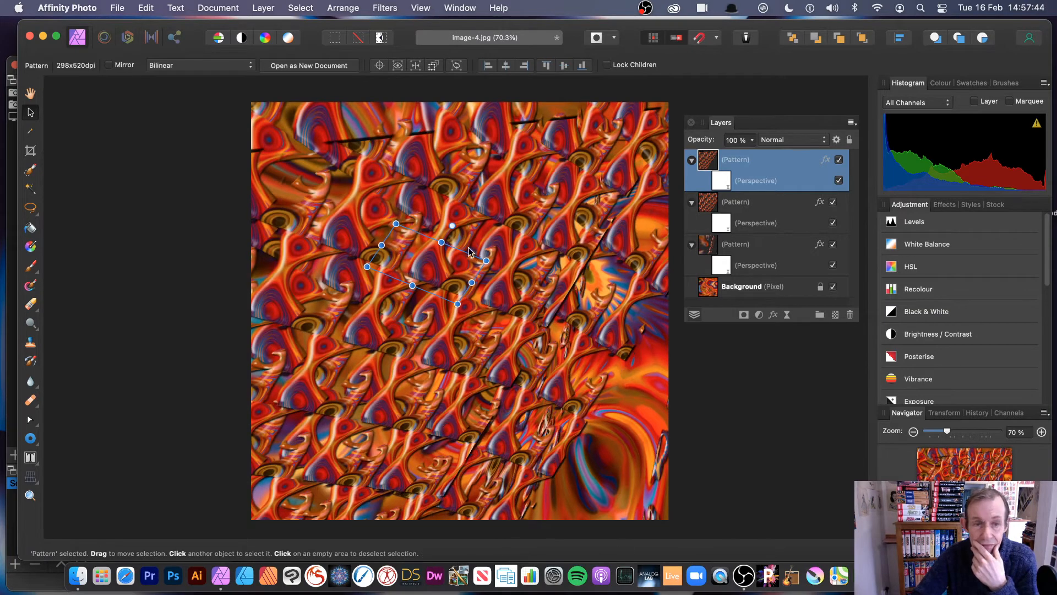
drag(458, 304, 475, 343)
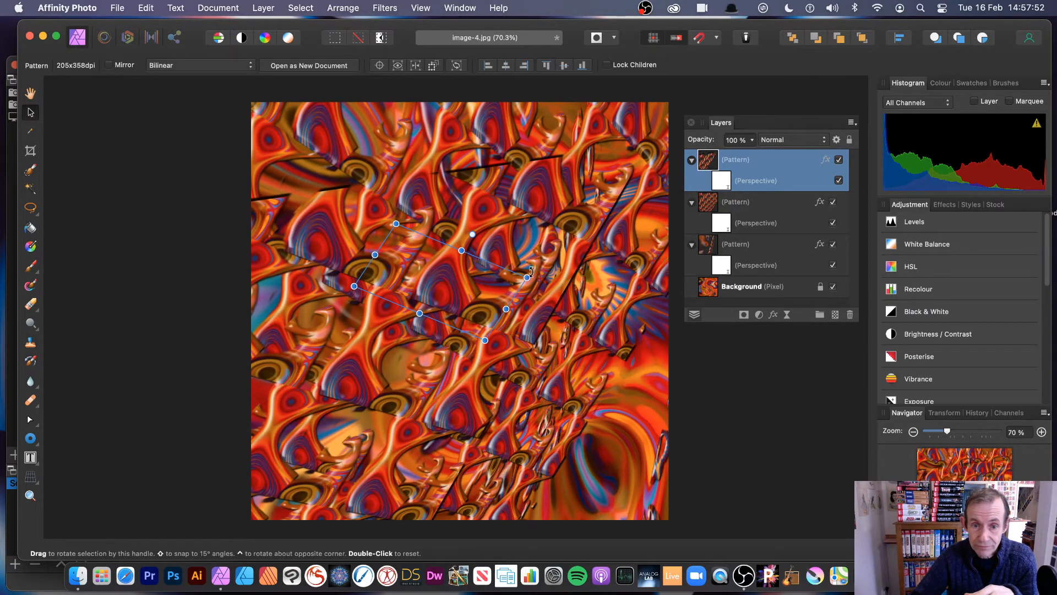
drag(532, 271, 611, 314)
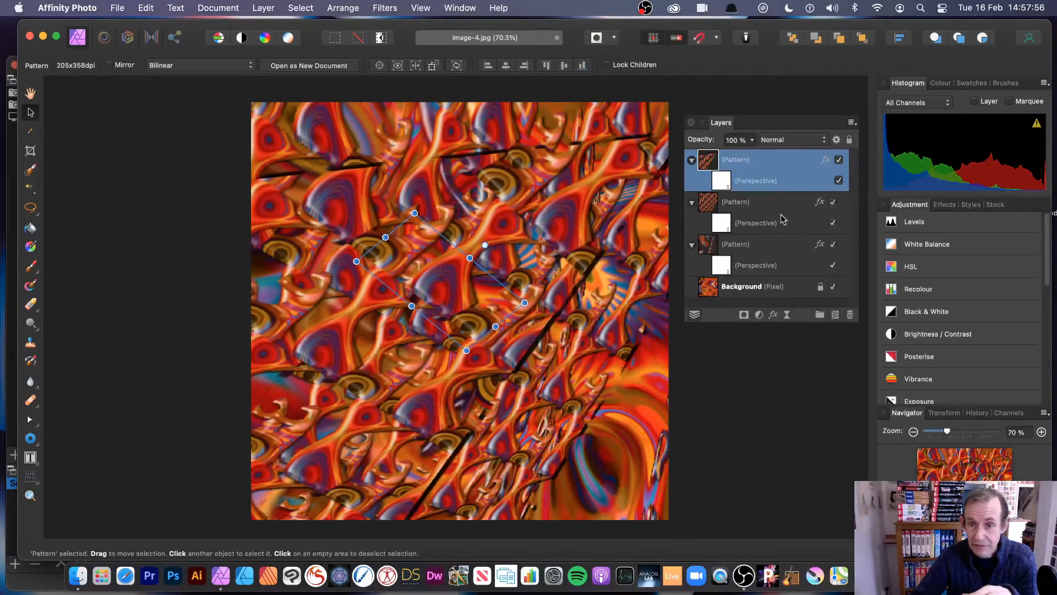
Step: Try to reshape the live perspective plane of the topmost pattern layer
click(723, 183)
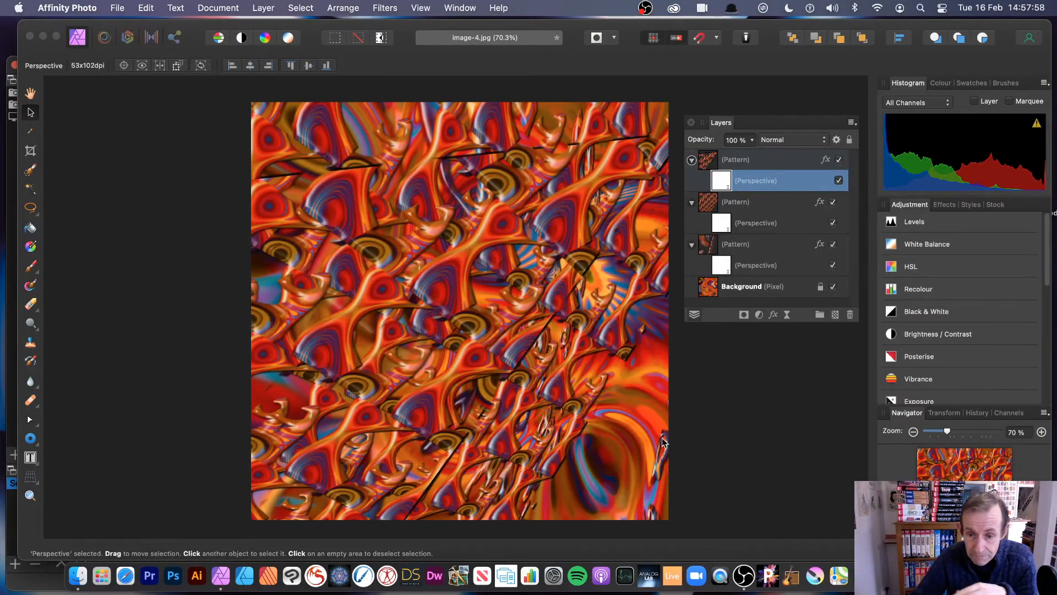
double_click(720, 185)
drag(730, 400, 753, 308)
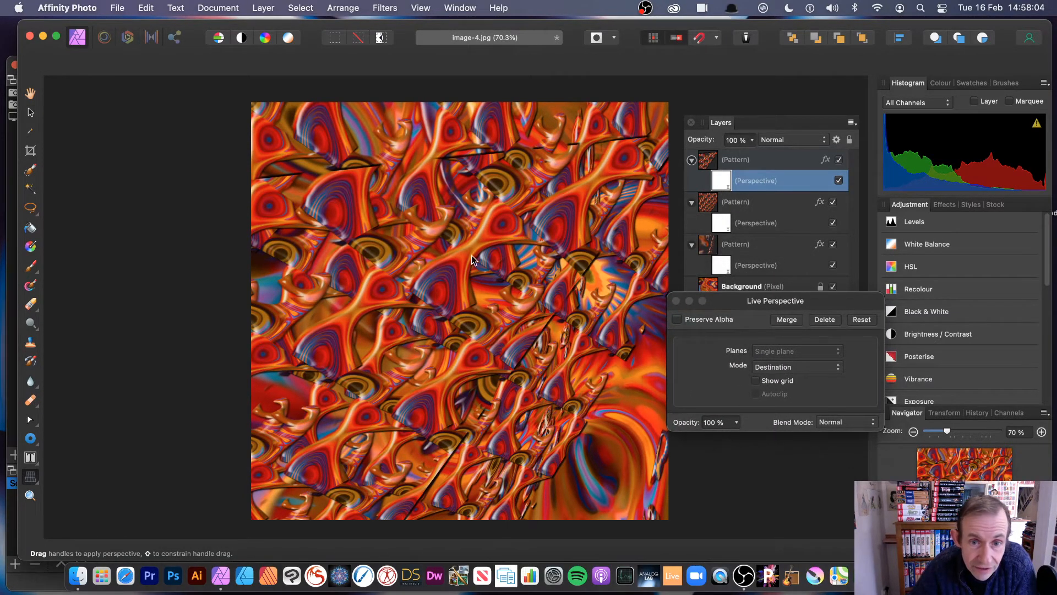
mouse_move(468, 277)
mouse_down()
mouse_move(421, 247)
mouse_move(425, 138)
mouse_up()
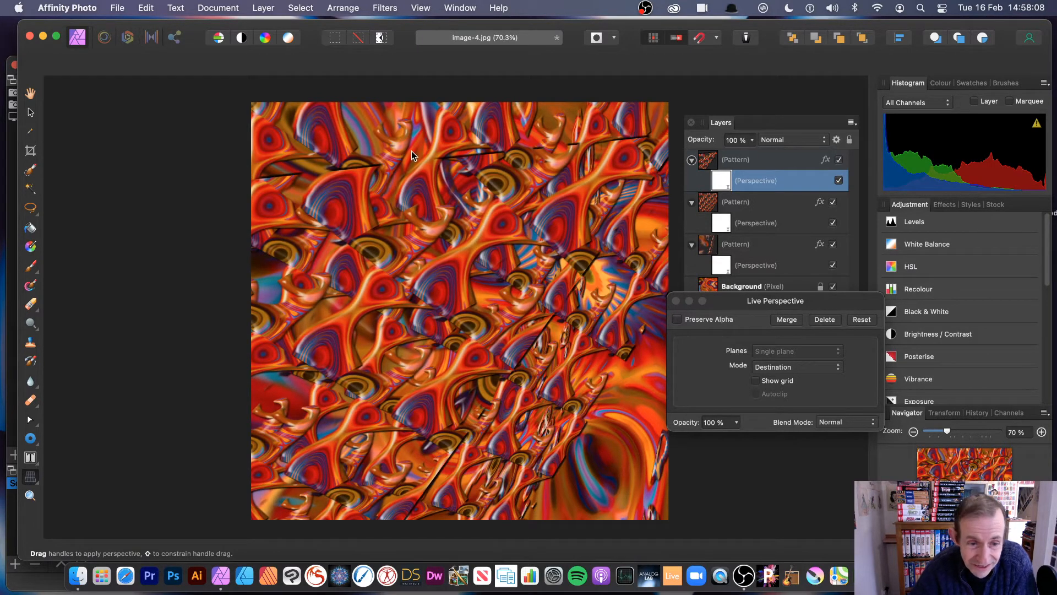
click(676, 301)
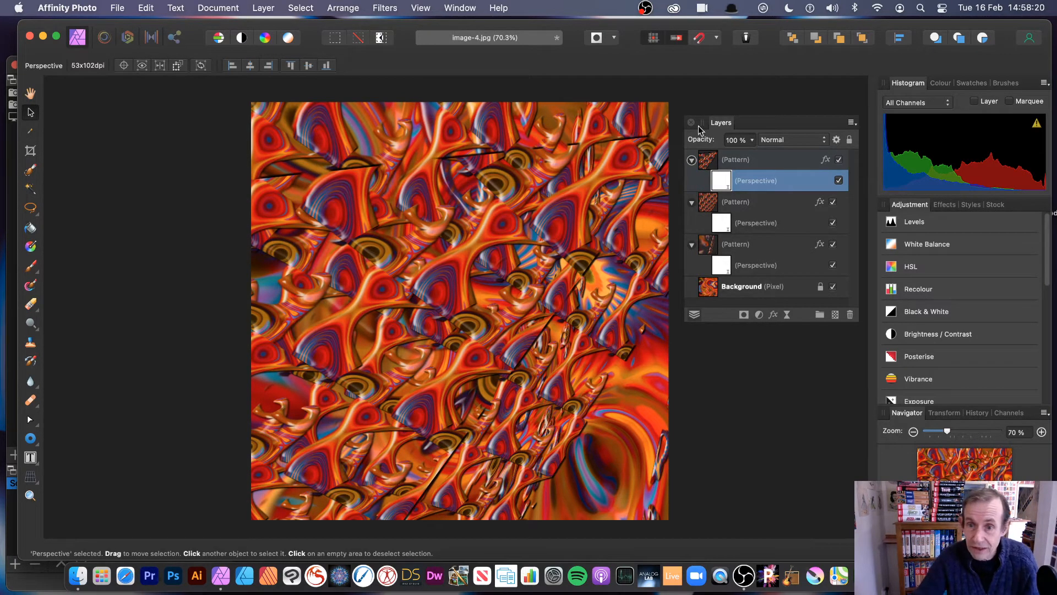
Step: Shrink the topmost pattern's tile to 391x684dpi and apply a Mirror filter with 6 mirrors to it
click(711, 164)
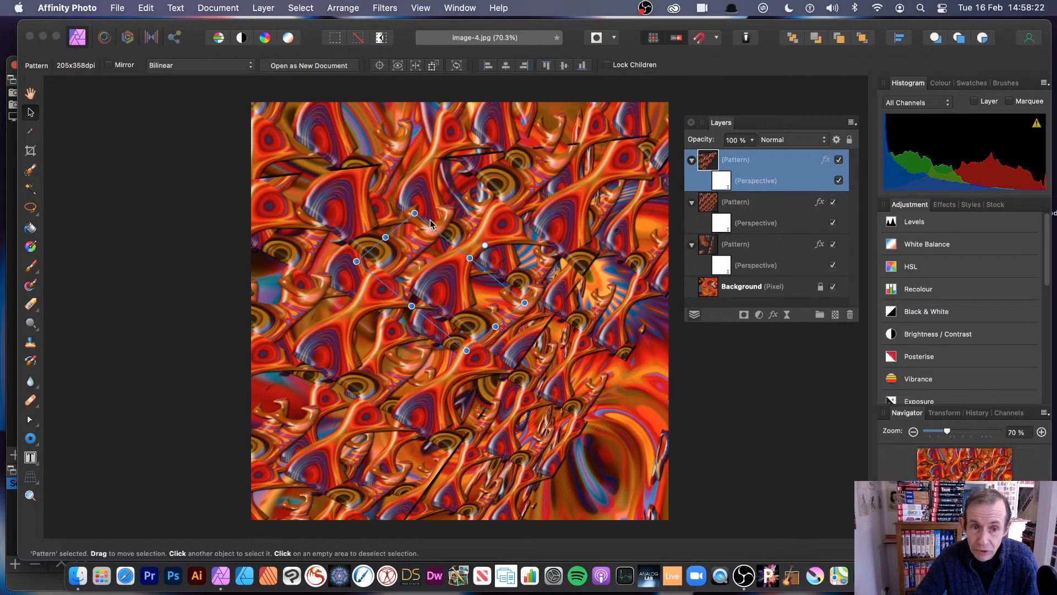
drag(416, 214, 474, 267)
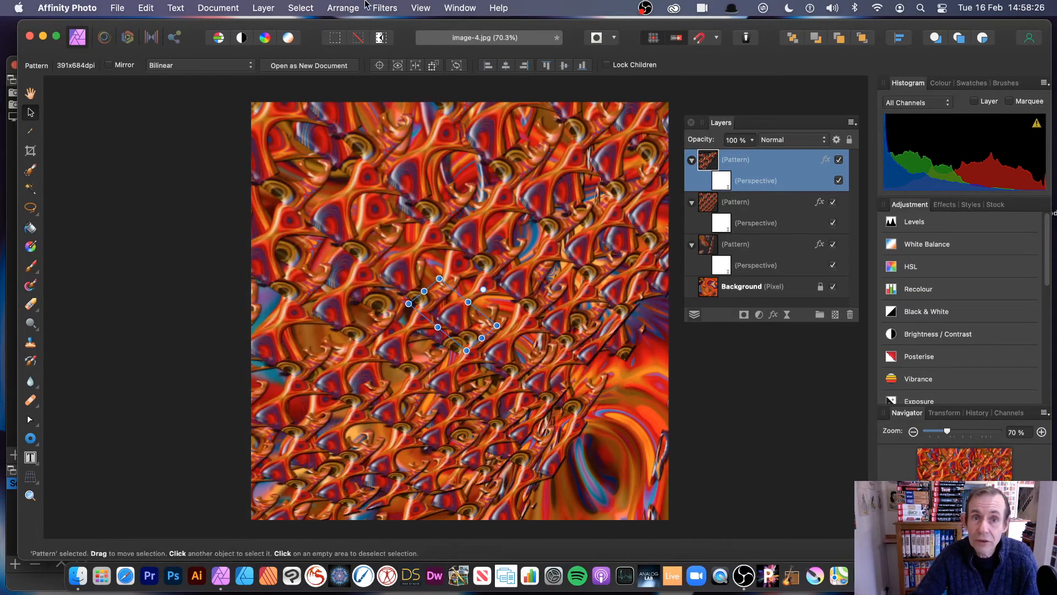
click(386, 10)
mouse_move(388, 78)
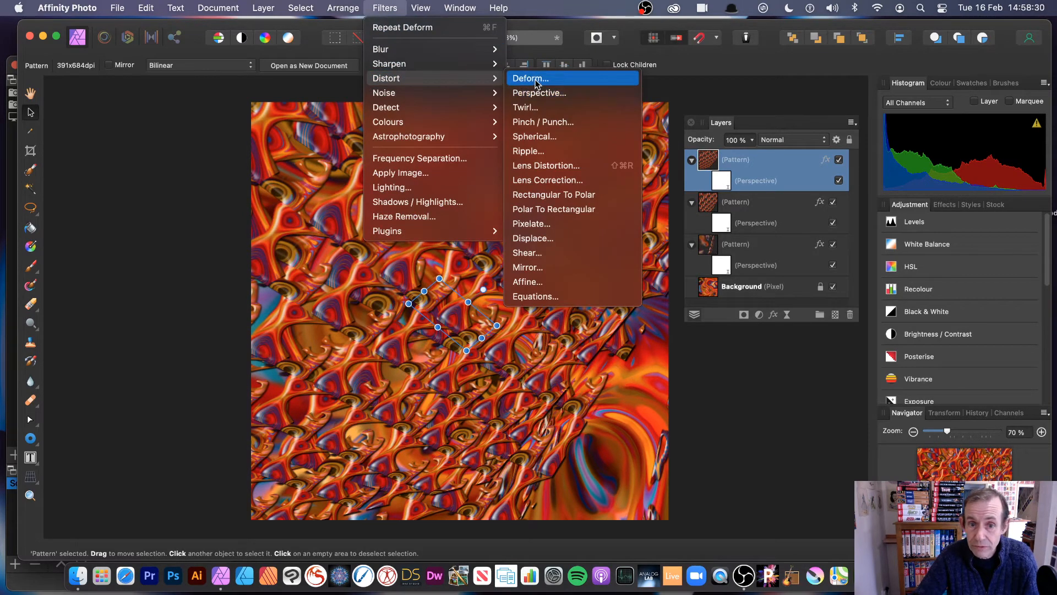
click(547, 268)
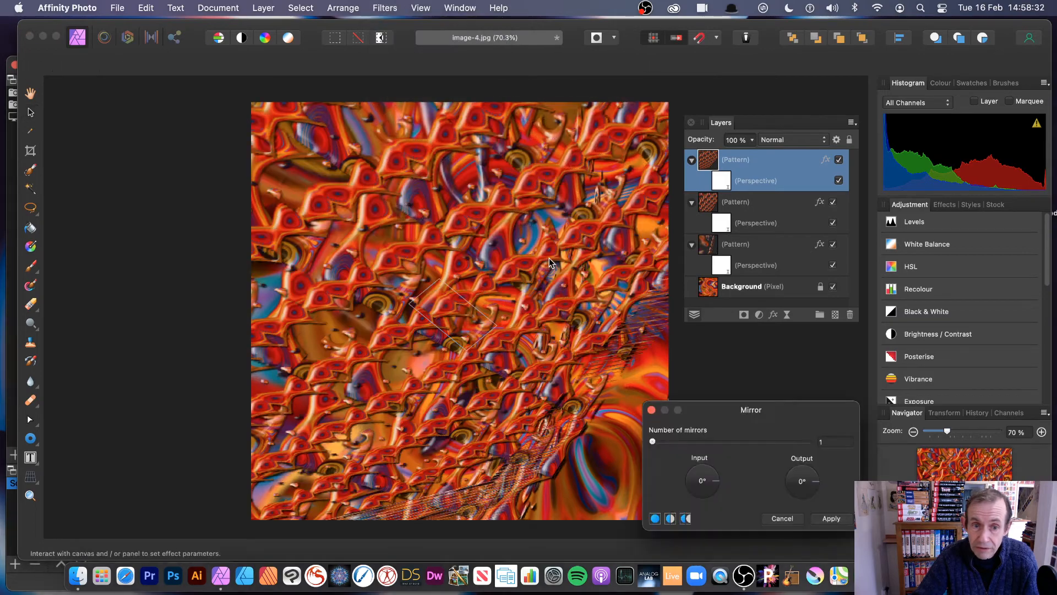
drag(670, 441, 693, 441)
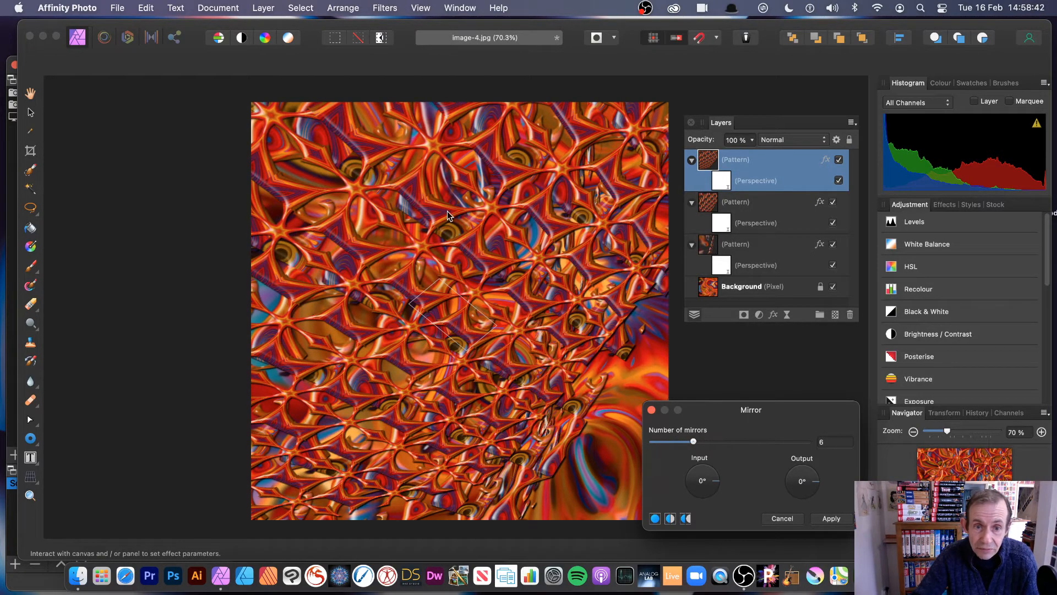
click(837, 519)
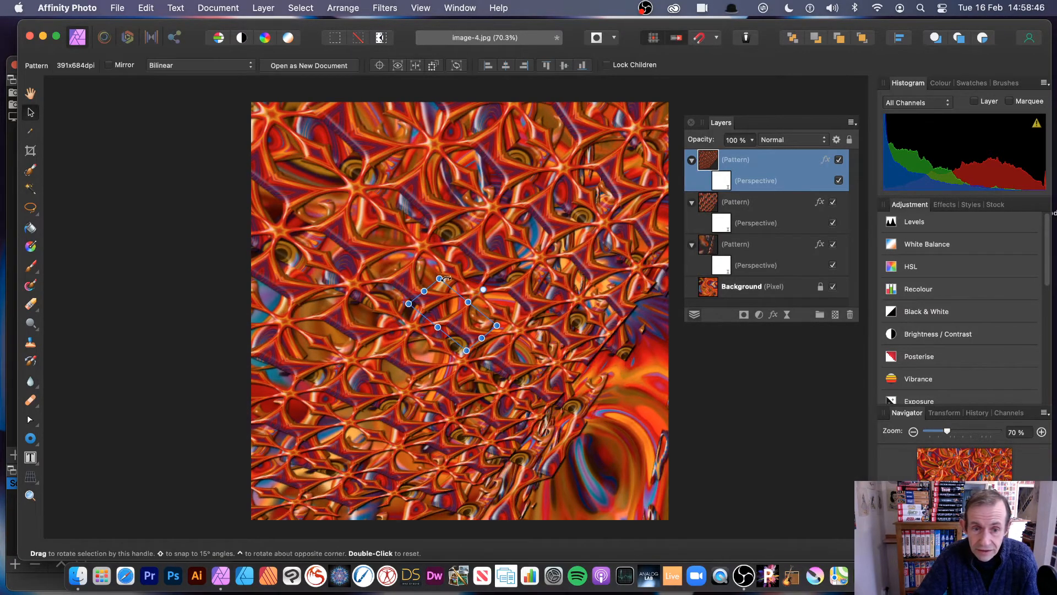
Step: Disable the live perspective on the topmost pattern layer and enlarge its mirrored tile to 214x377dpi
mouse_move(439, 279)
mouse_down()
mouse_move(424, 248)
mouse_move(447, 310)
mouse_move(449, 297)
mouse_up()
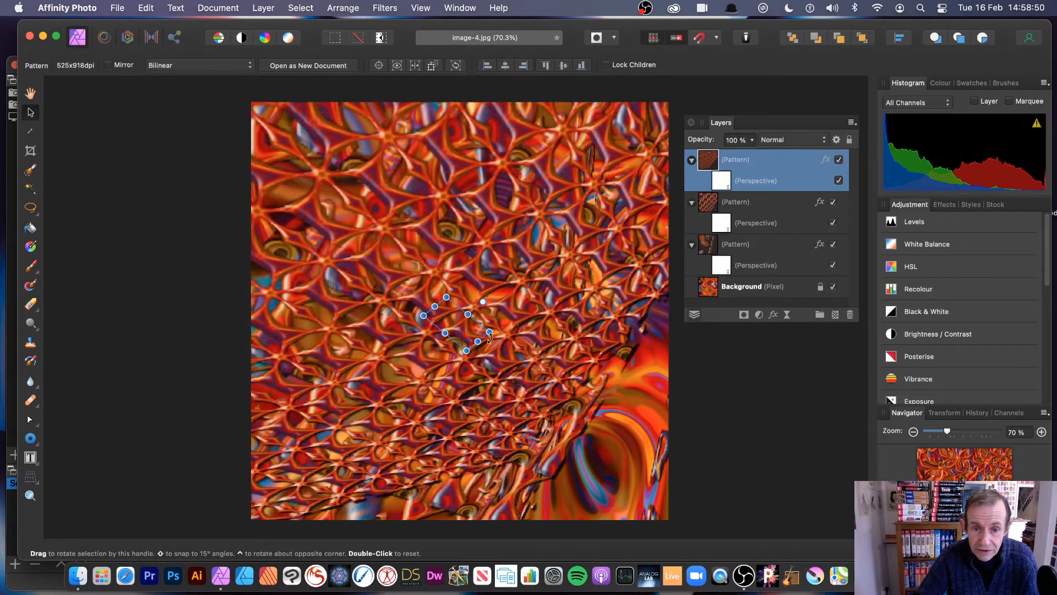
drag(466, 350, 421, 366)
drag(442, 360, 444, 363)
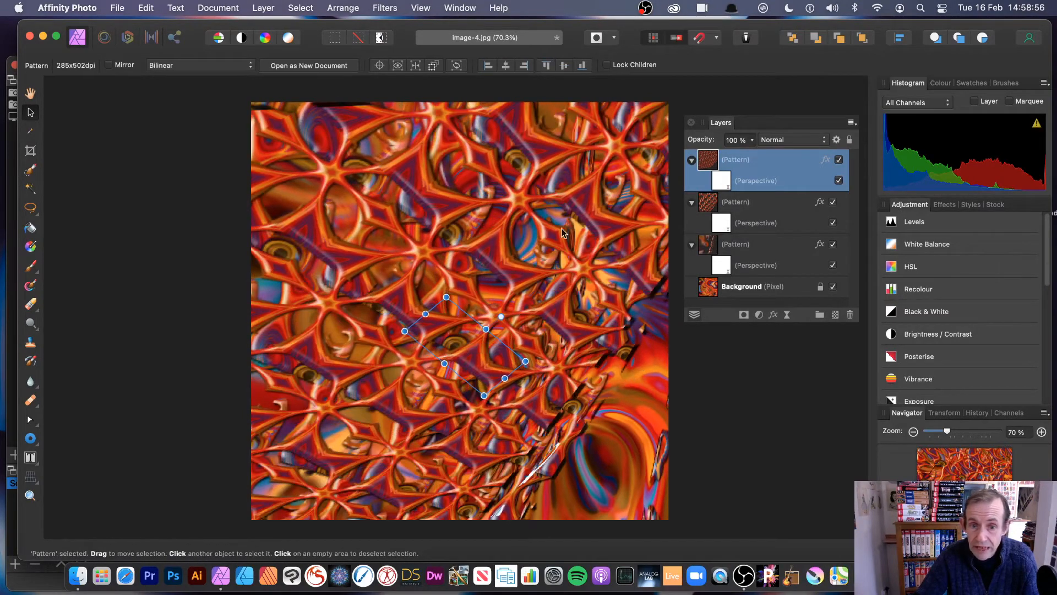
click(838, 182)
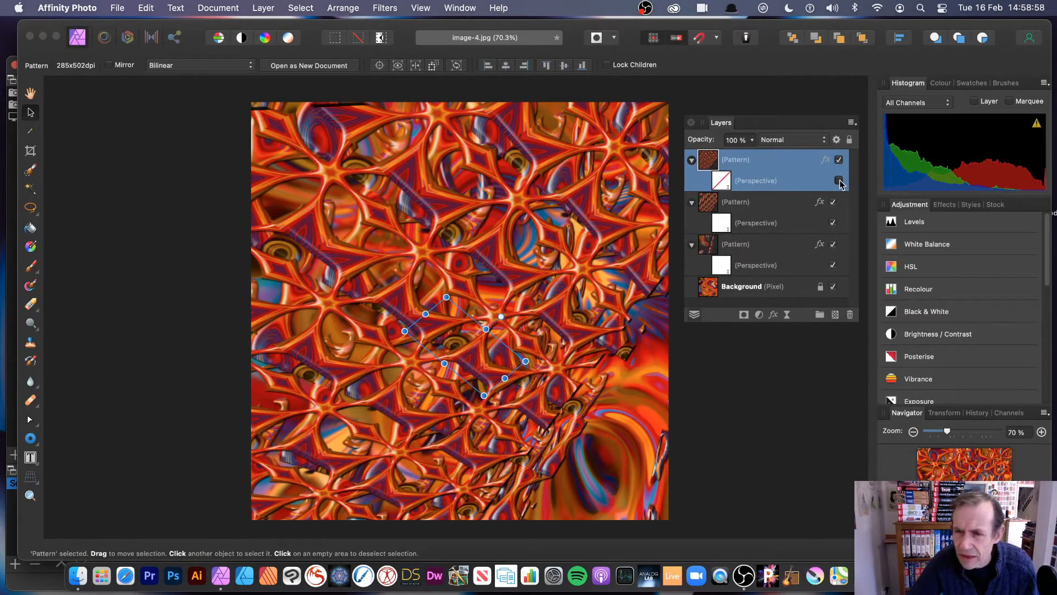
drag(446, 297, 435, 265)
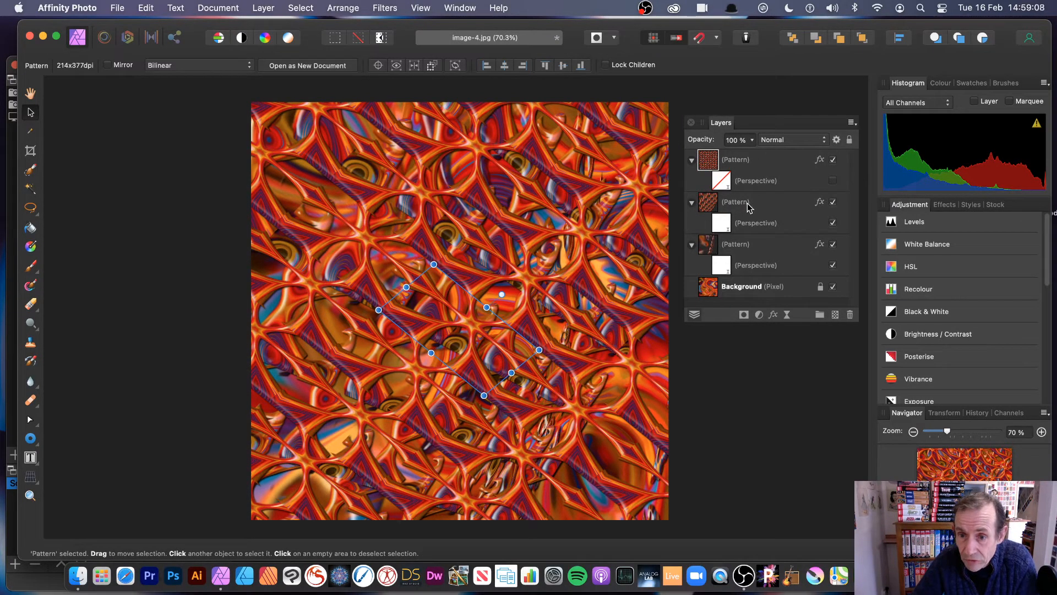
Step: Strengthen the topmost pattern's outer shadow with a 26 px radius, 30.4 px offset and 36% intensity
click(820, 160)
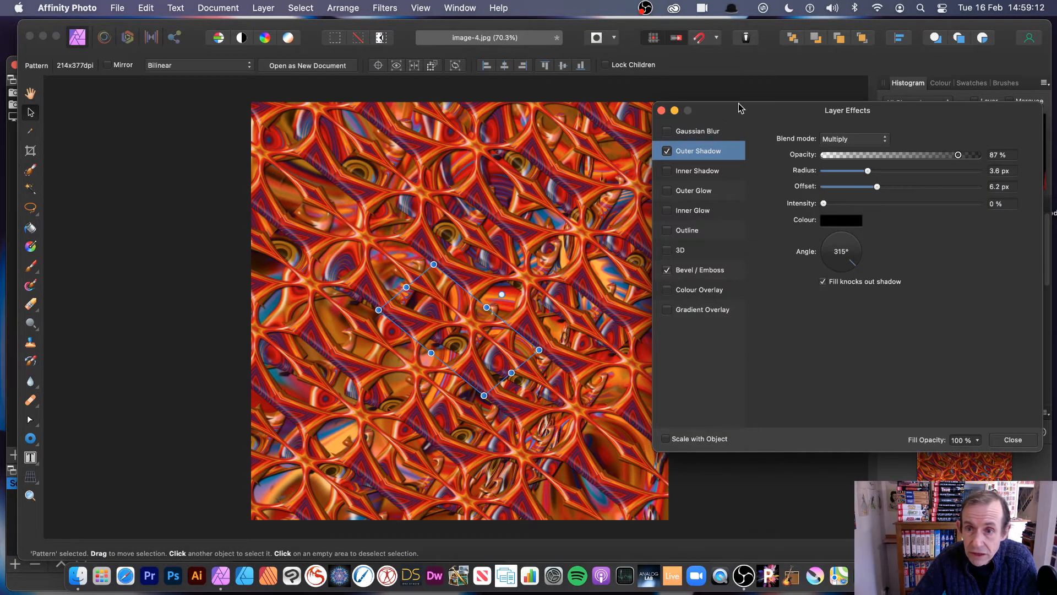
drag(742, 109, 651, 143)
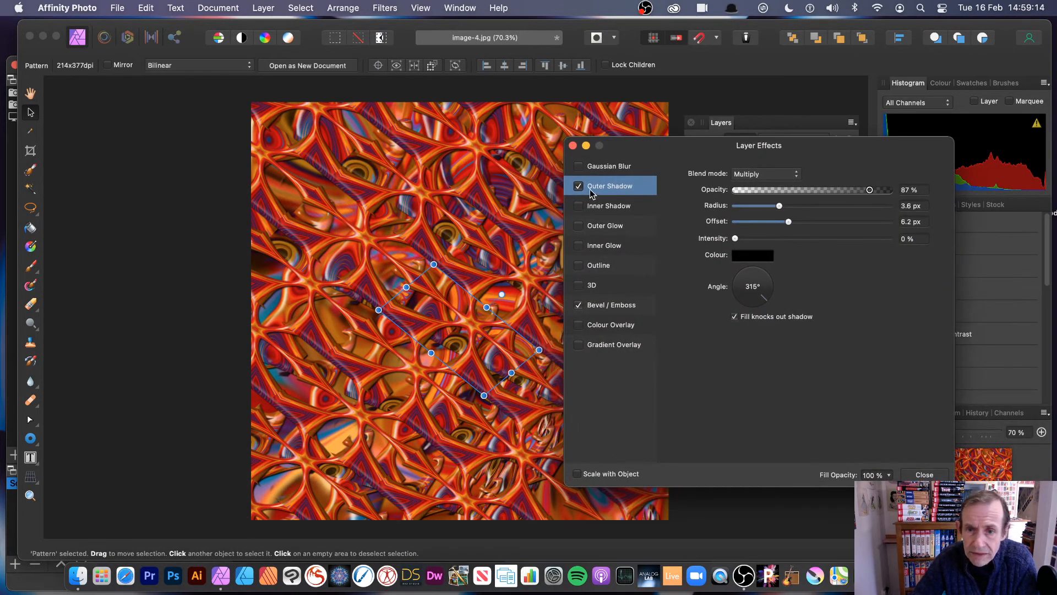
drag(779, 207, 838, 222)
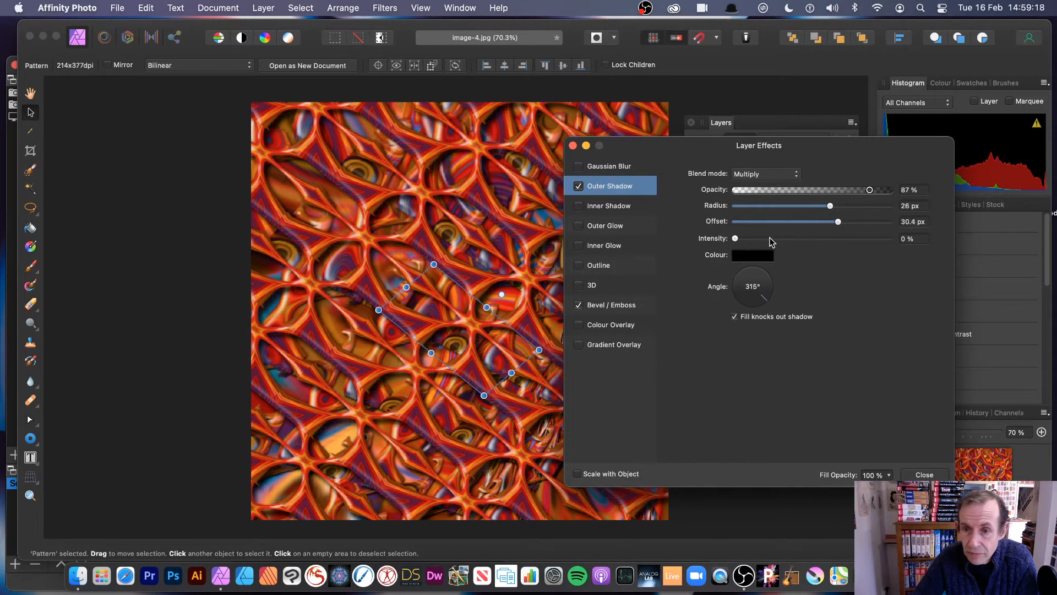
drag(770, 238, 790, 239)
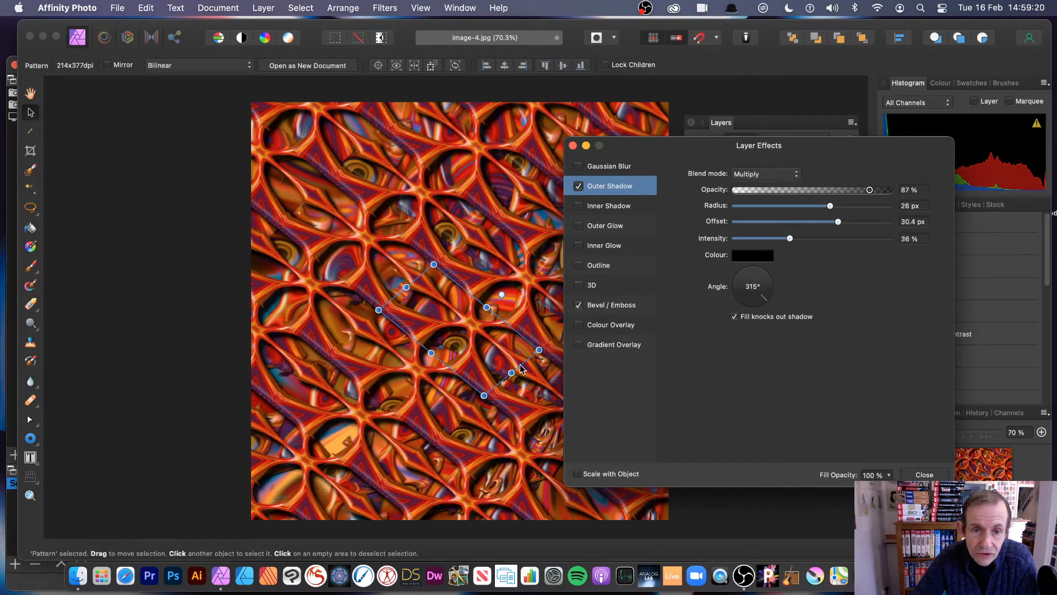
Step: Adjust the topmost pattern's bevel with a 32.7 px radius, some softening and a slightly shifted light direction
click(607, 307)
mouse_move(841, 190)
mouse_down()
mouse_move(866, 190)
mouse_move(842, 190)
mouse_up()
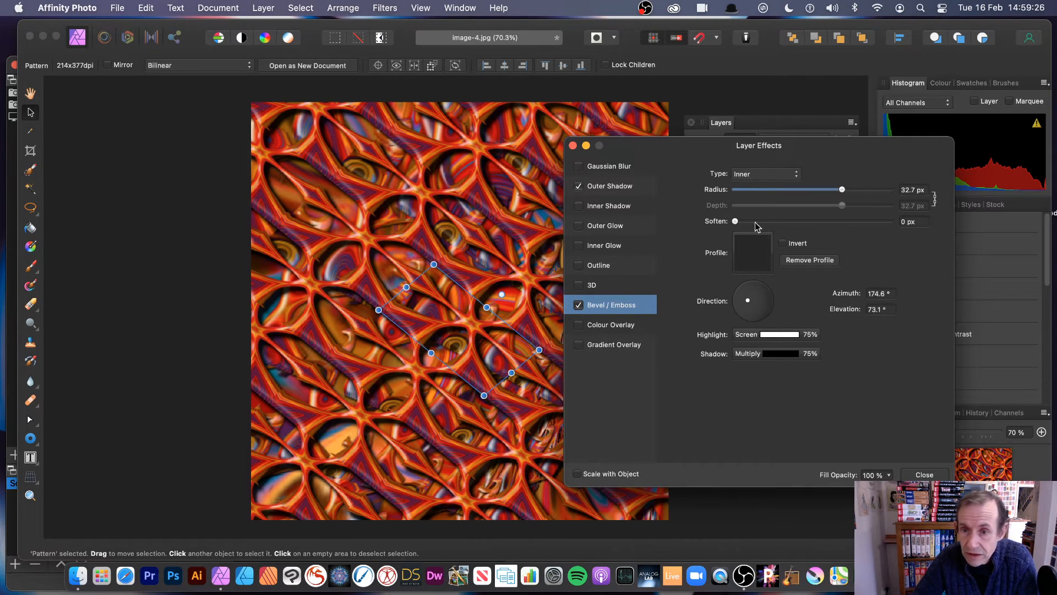
drag(748, 220, 762, 221)
drag(747, 303, 745, 300)
click(919, 474)
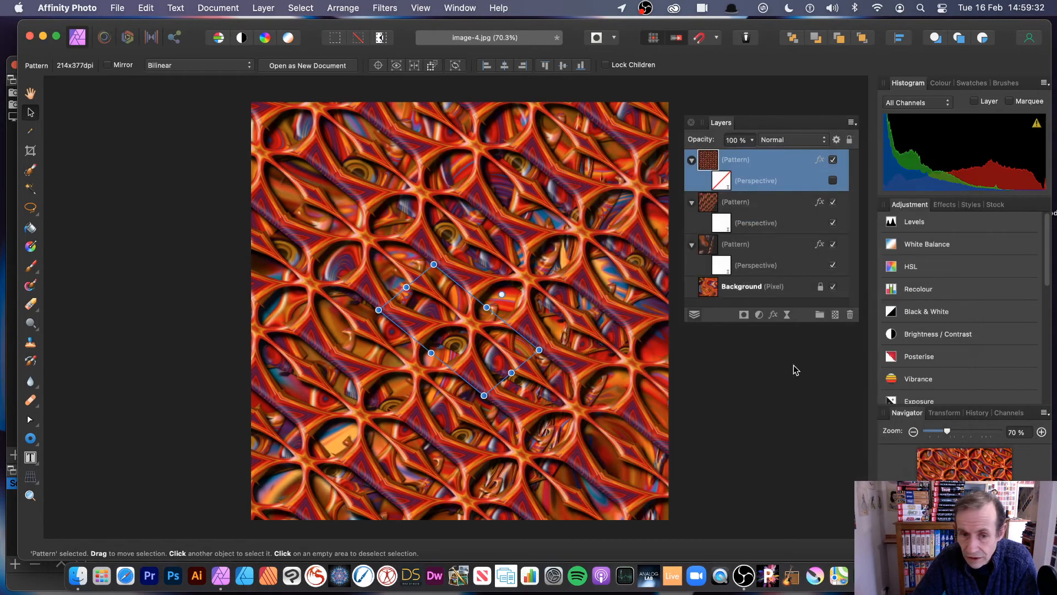
Step: Resize the topmost pattern's mirrored tile to 230x406dpi and duplicate the pattern layer
drag(440, 269, 438, 297)
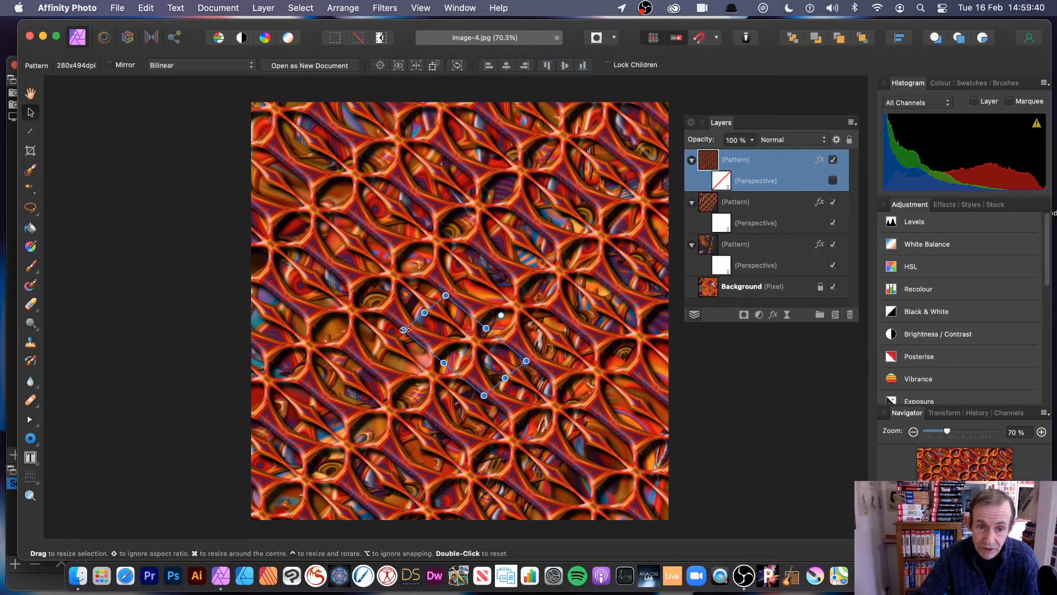
drag(404, 330, 377, 323)
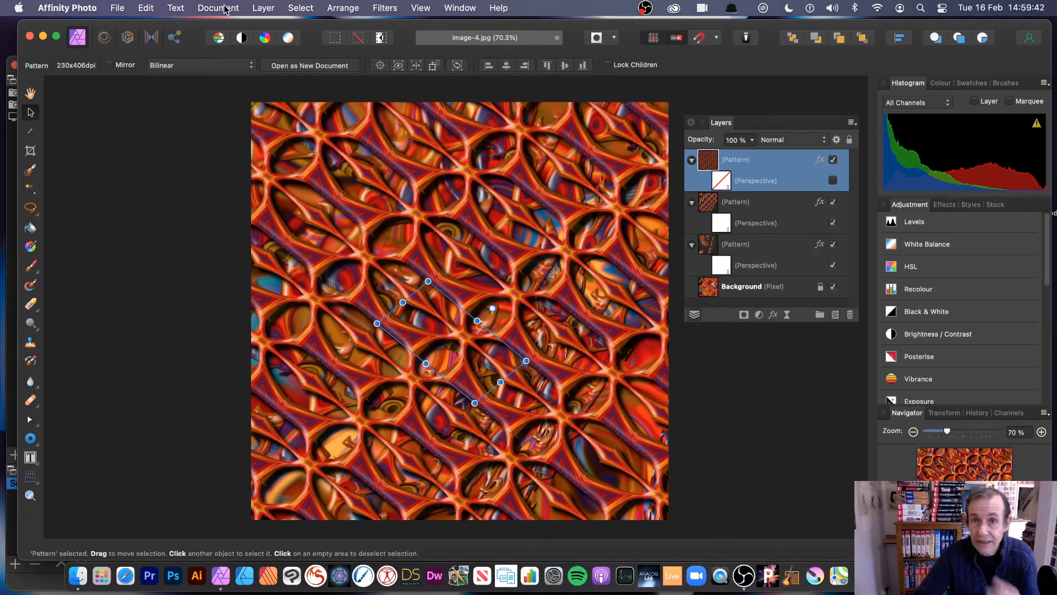
click(265, 8)
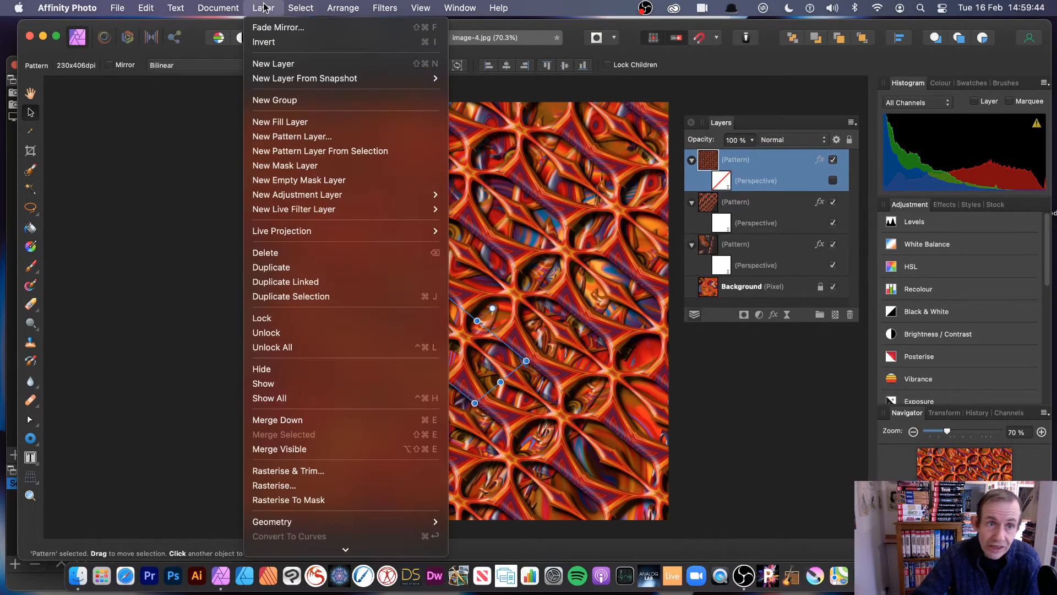
click(275, 268)
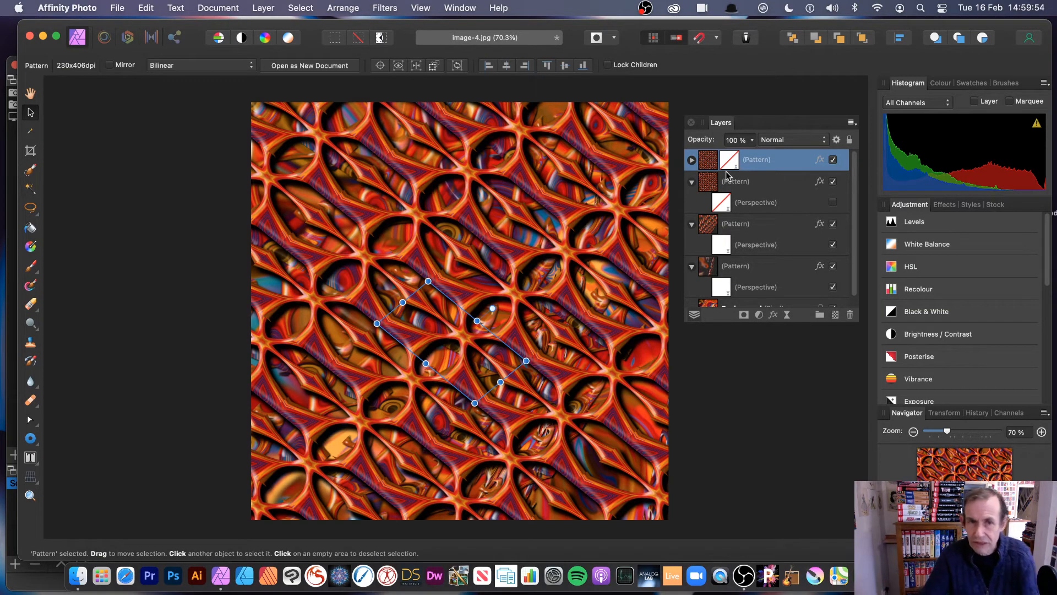
Step: Rotate, widen and shear the duplicated pattern's tile to 159x172dpi so its motifs slant diagonally
drag(428, 281, 484, 276)
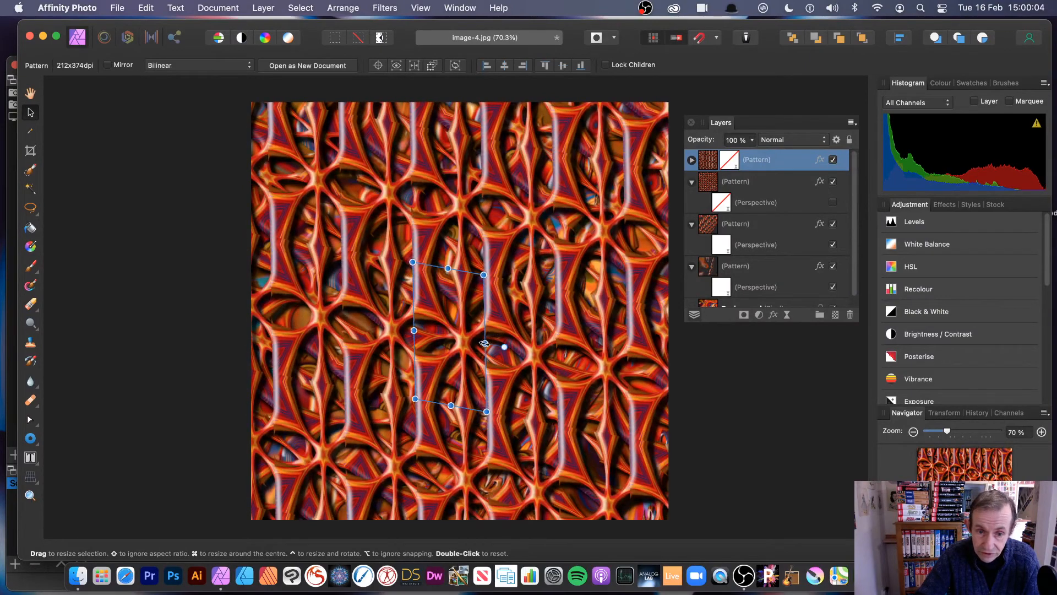
drag(485, 343, 576, 355)
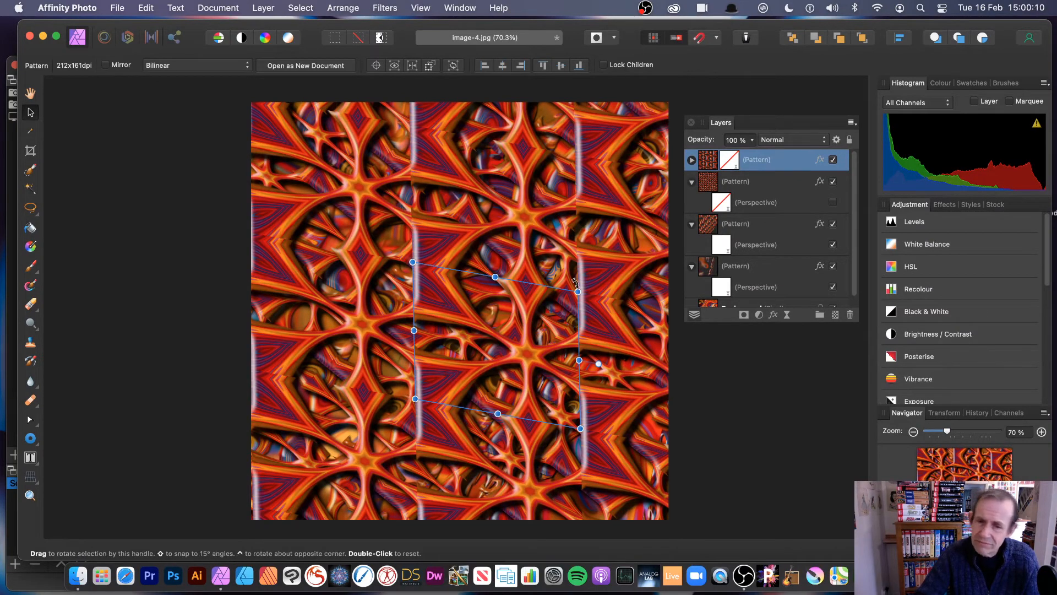
drag(577, 291, 567, 299)
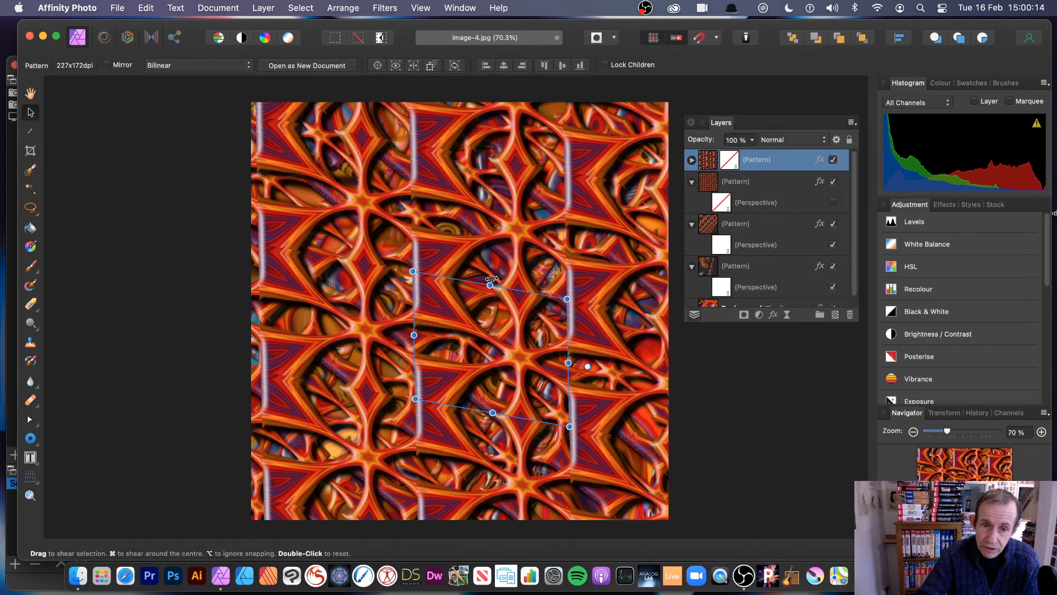
drag(493, 281, 385, 266)
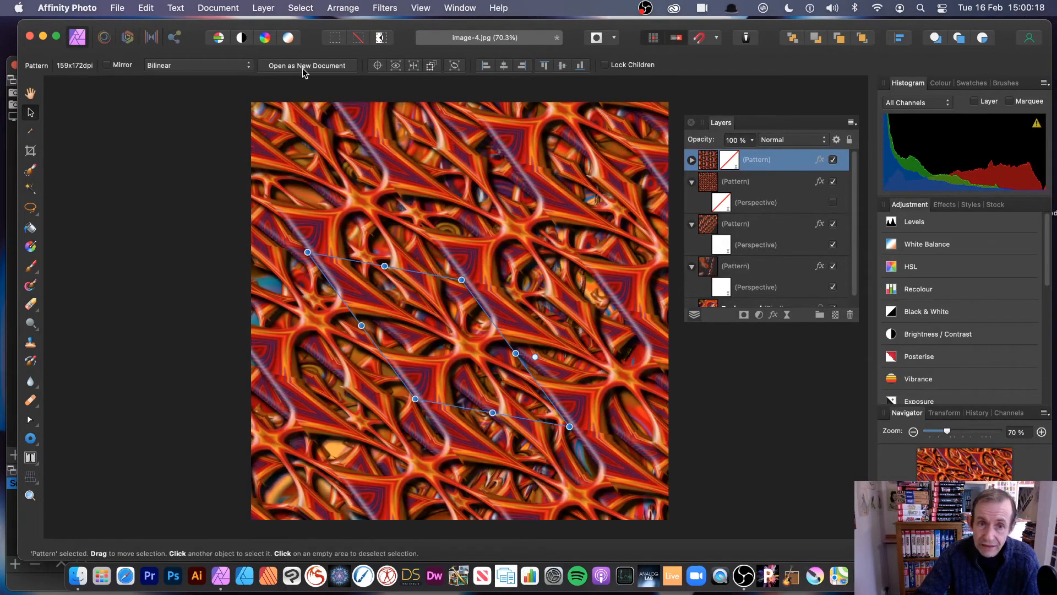
Step: Merge all visible layers into a new pixel layer above the patterns and clear the layer selection
click(263, 8)
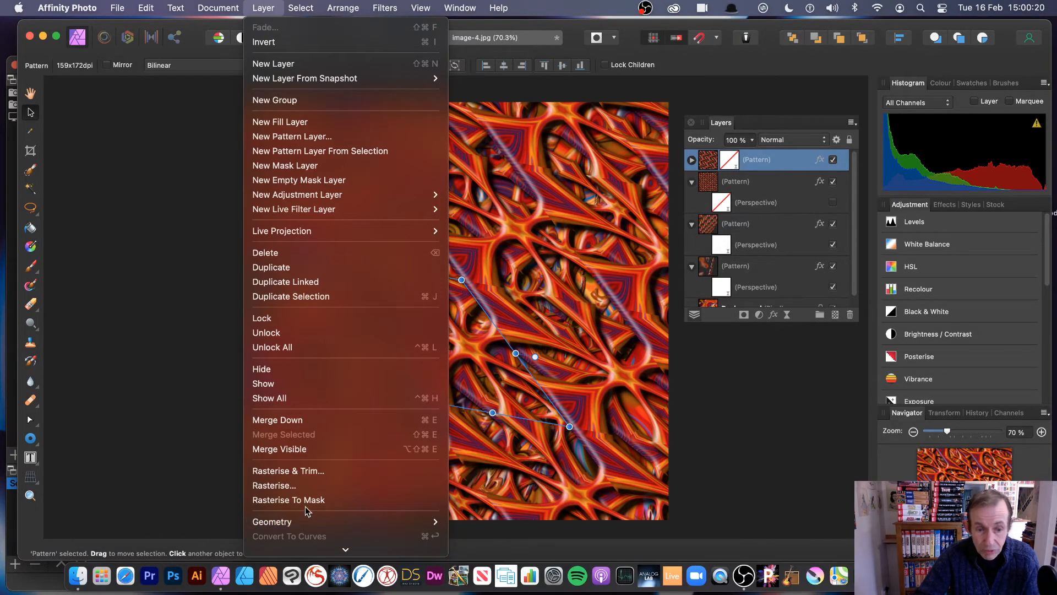
click(317, 448)
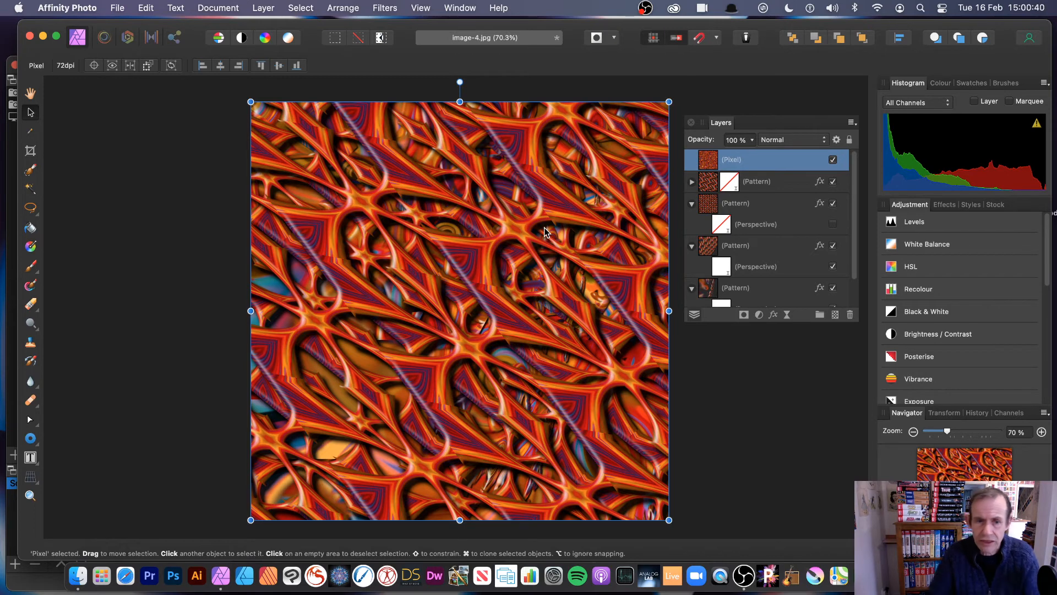
click(178, 213)
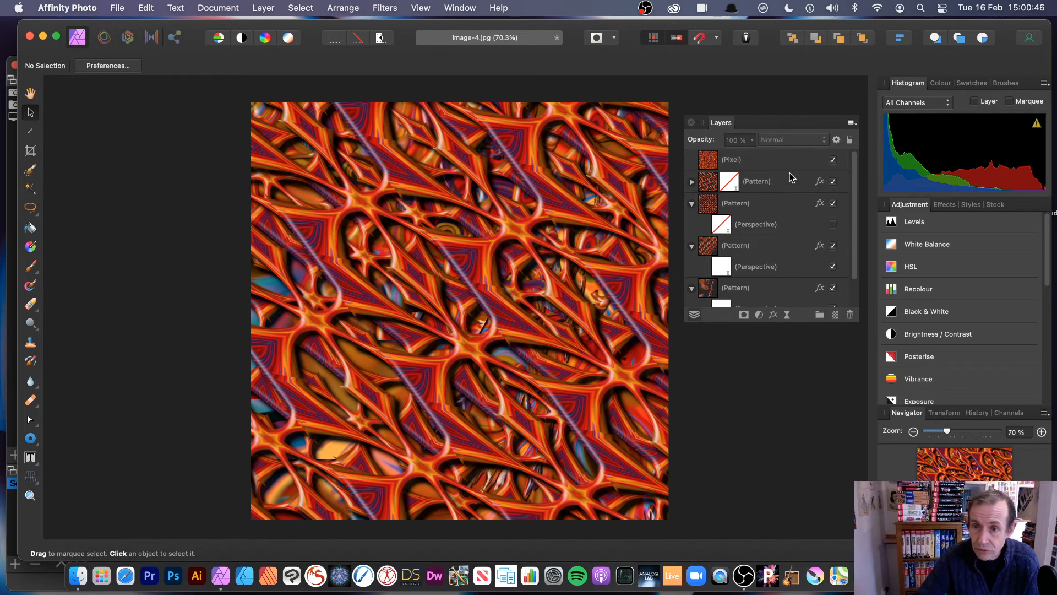
Step: Hide all the pattern layers and the Background beneath the merged pixel layer, and select the merged layer
click(835, 184)
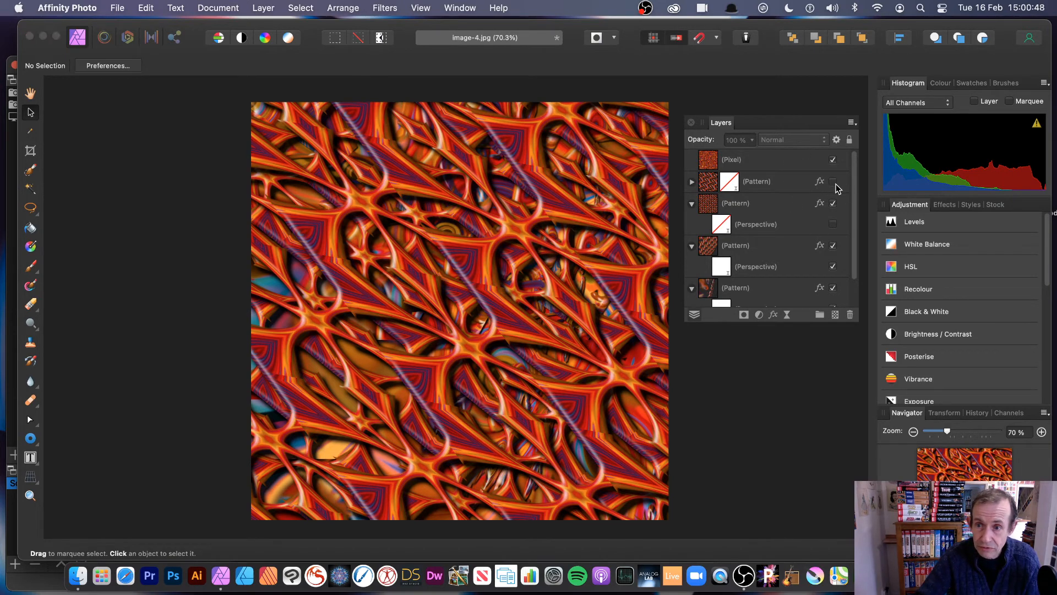
click(833, 204)
click(834, 245)
click(834, 267)
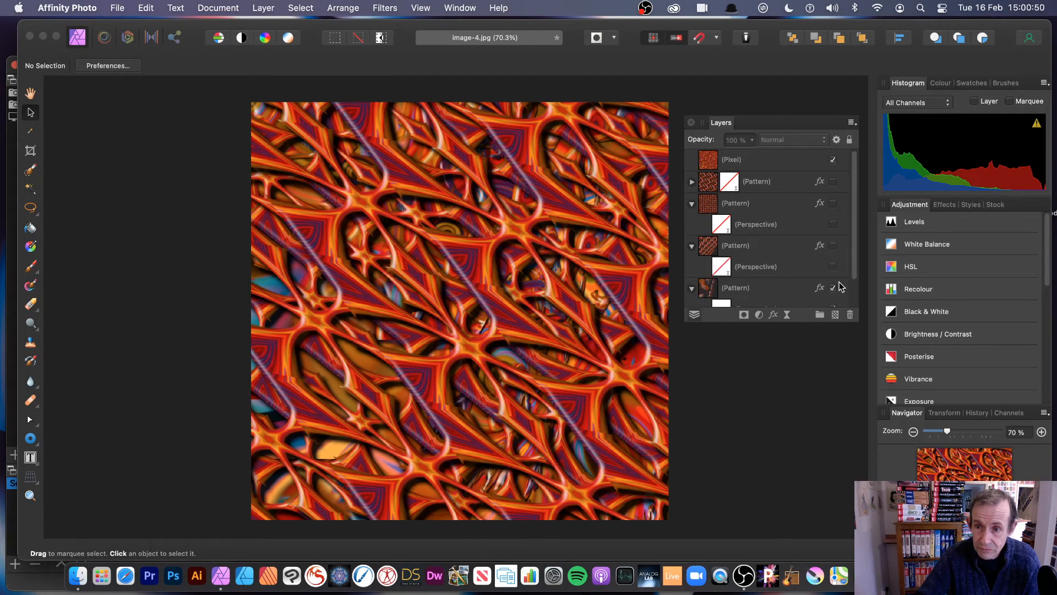
click(834, 287)
scroll(836, 295, down, 2)
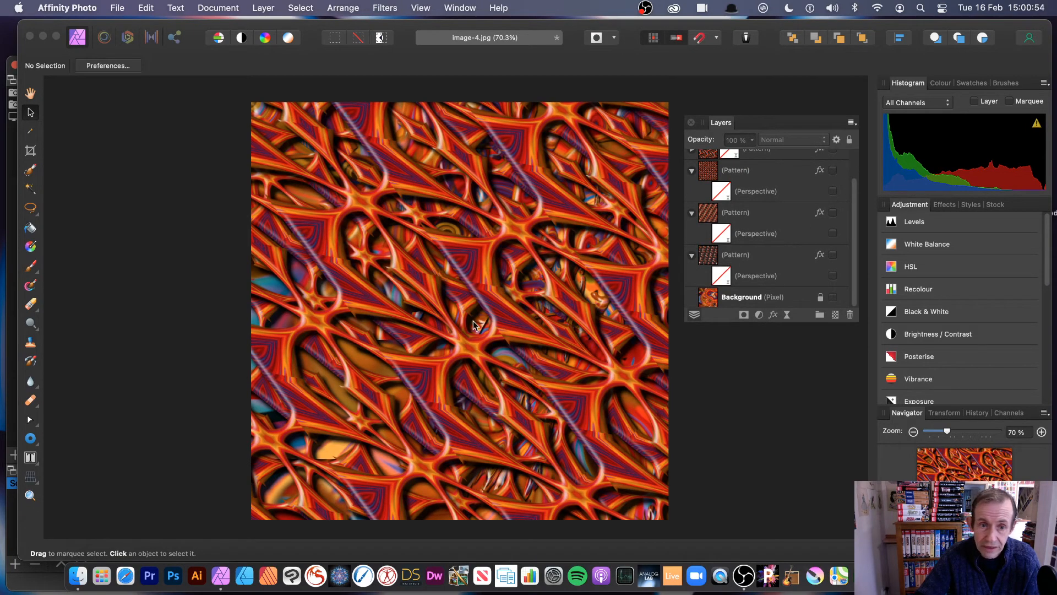
drag(855, 189, 849, 150)
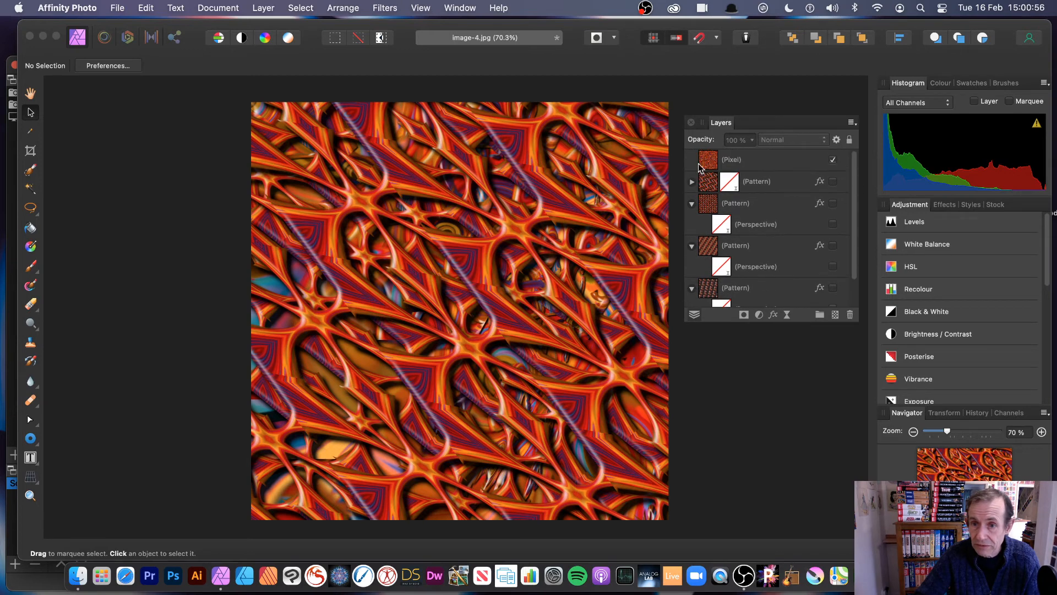
click(727, 161)
click(116, 9)
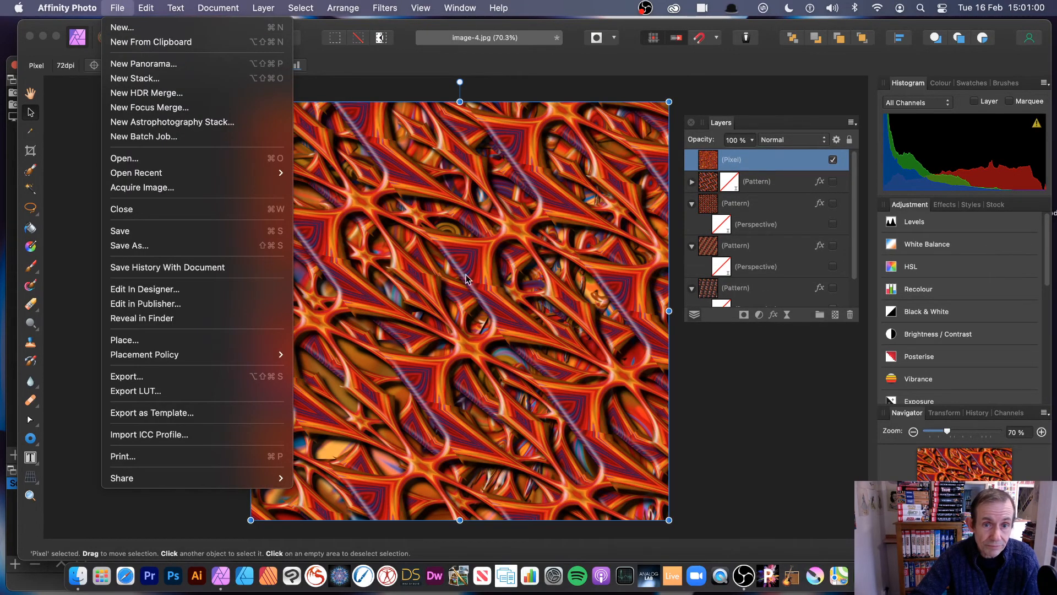
click(544, 223)
click(263, 8)
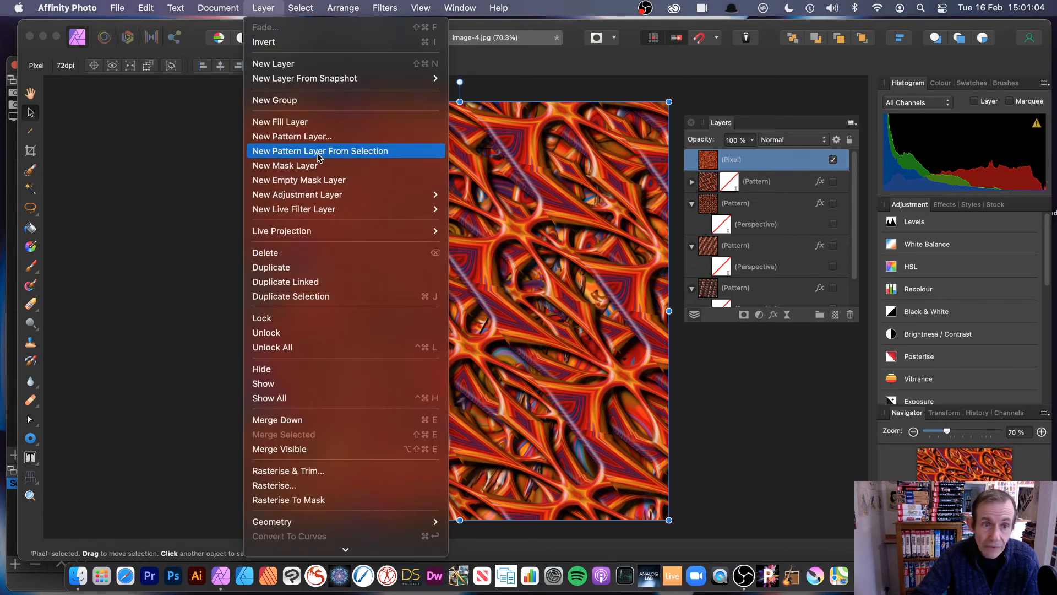
click(395, 159)
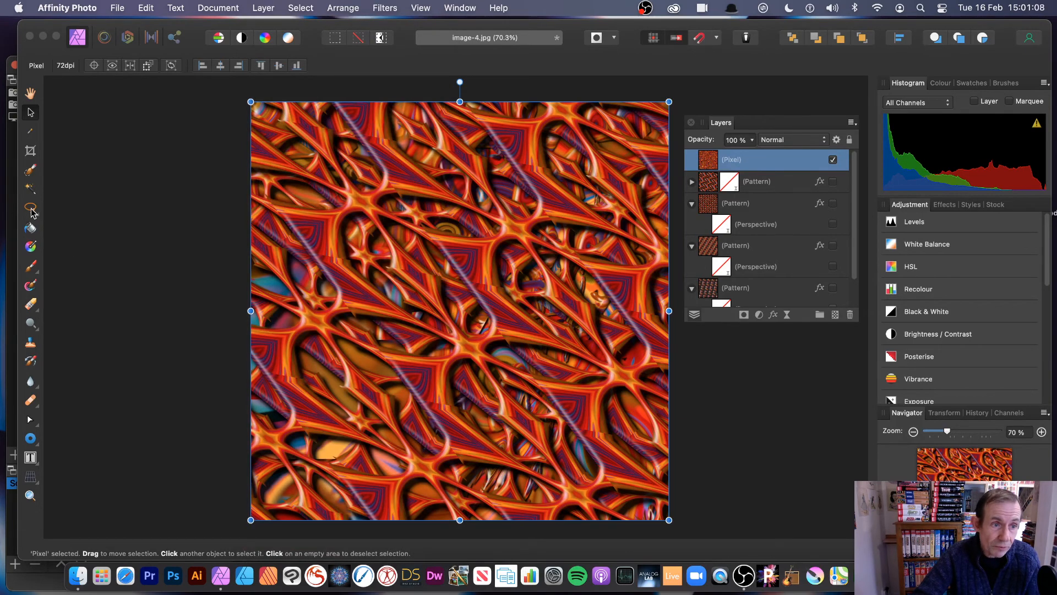
Step: Try a colour range selection of the reds on the merged pixel layer and deselect it
click(264, 8)
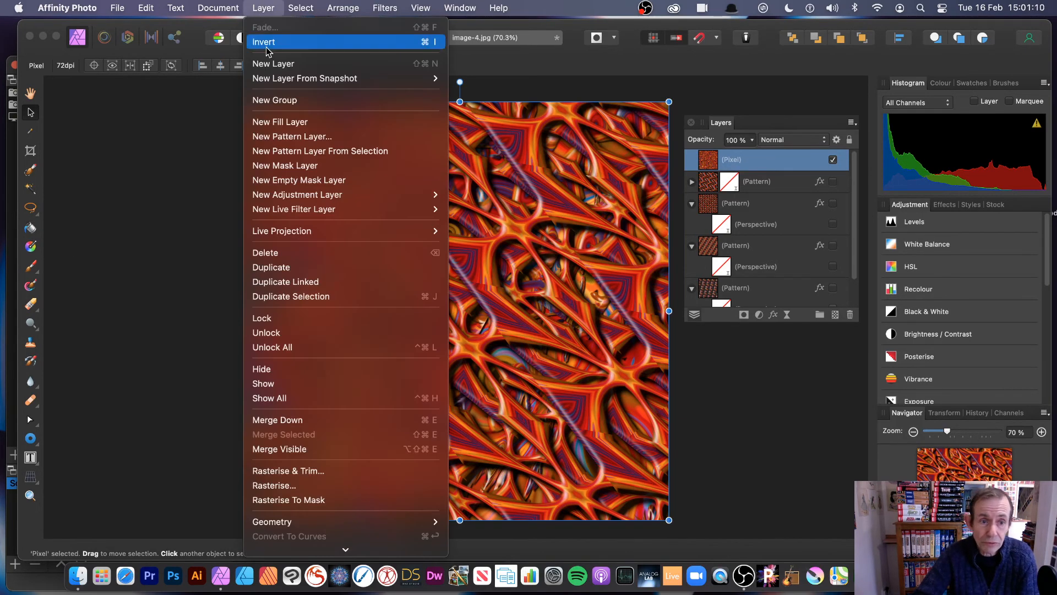
mouse_move(307, 6)
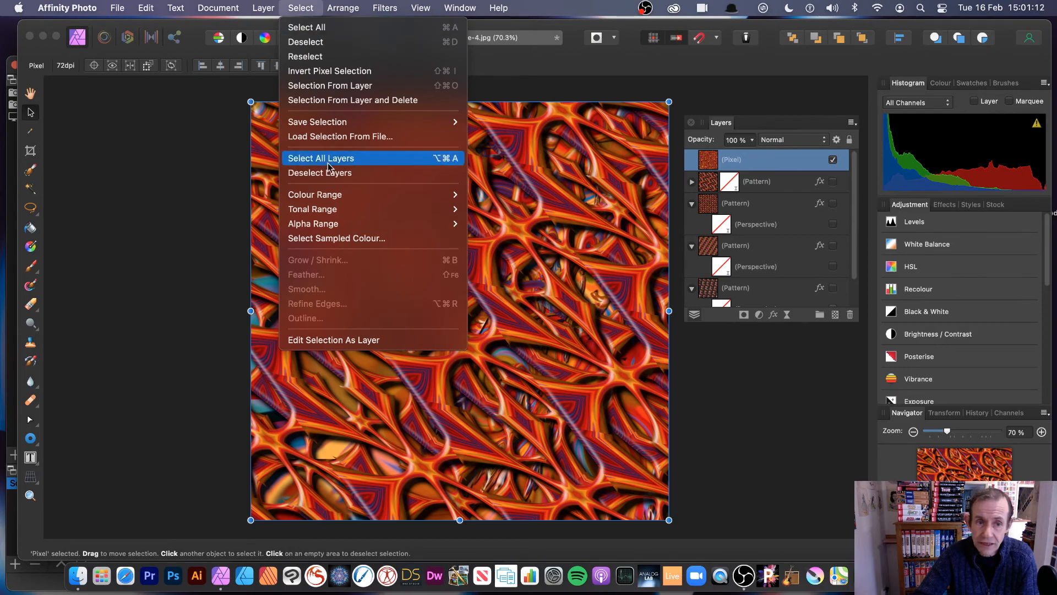
mouse_move(337, 197)
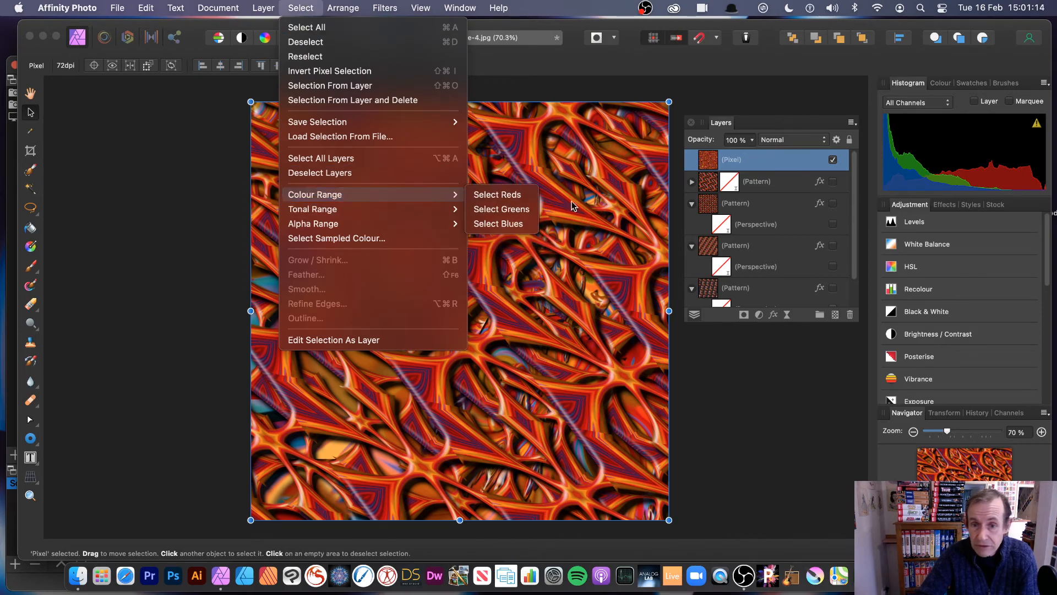
click(490, 198)
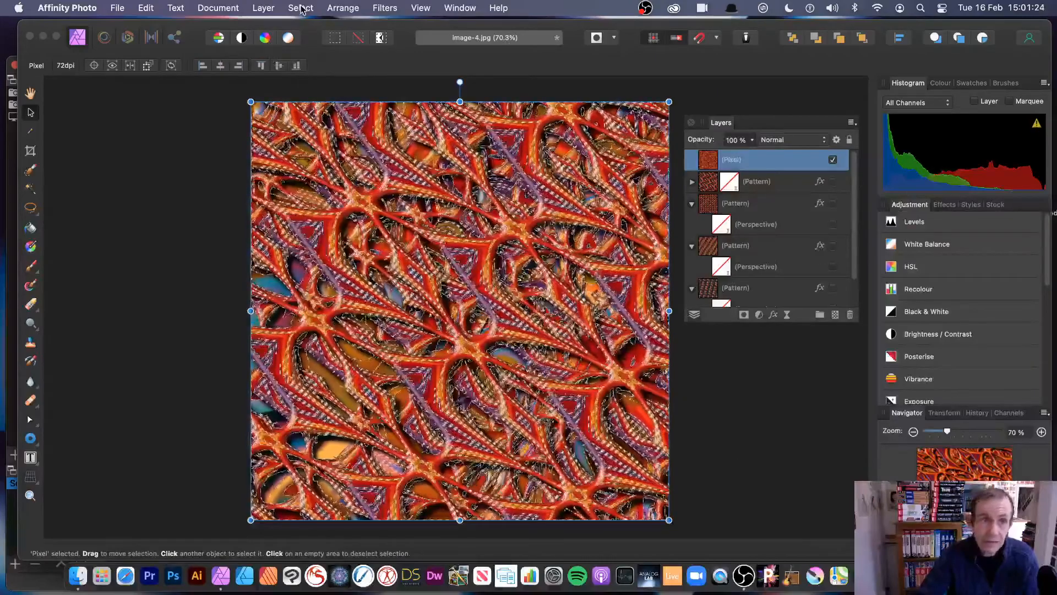
click(301, 7)
click(319, 43)
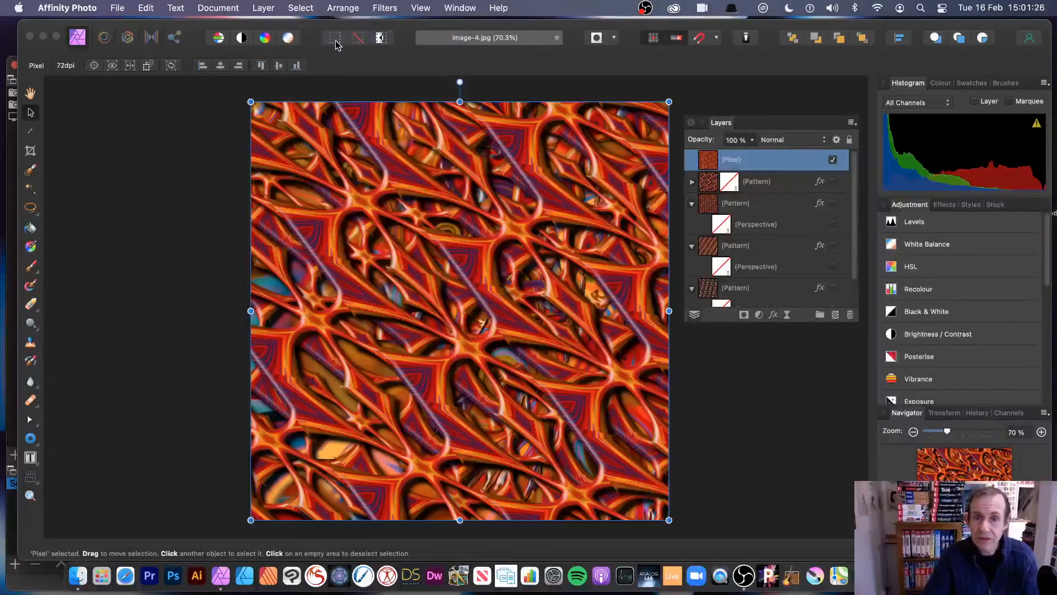